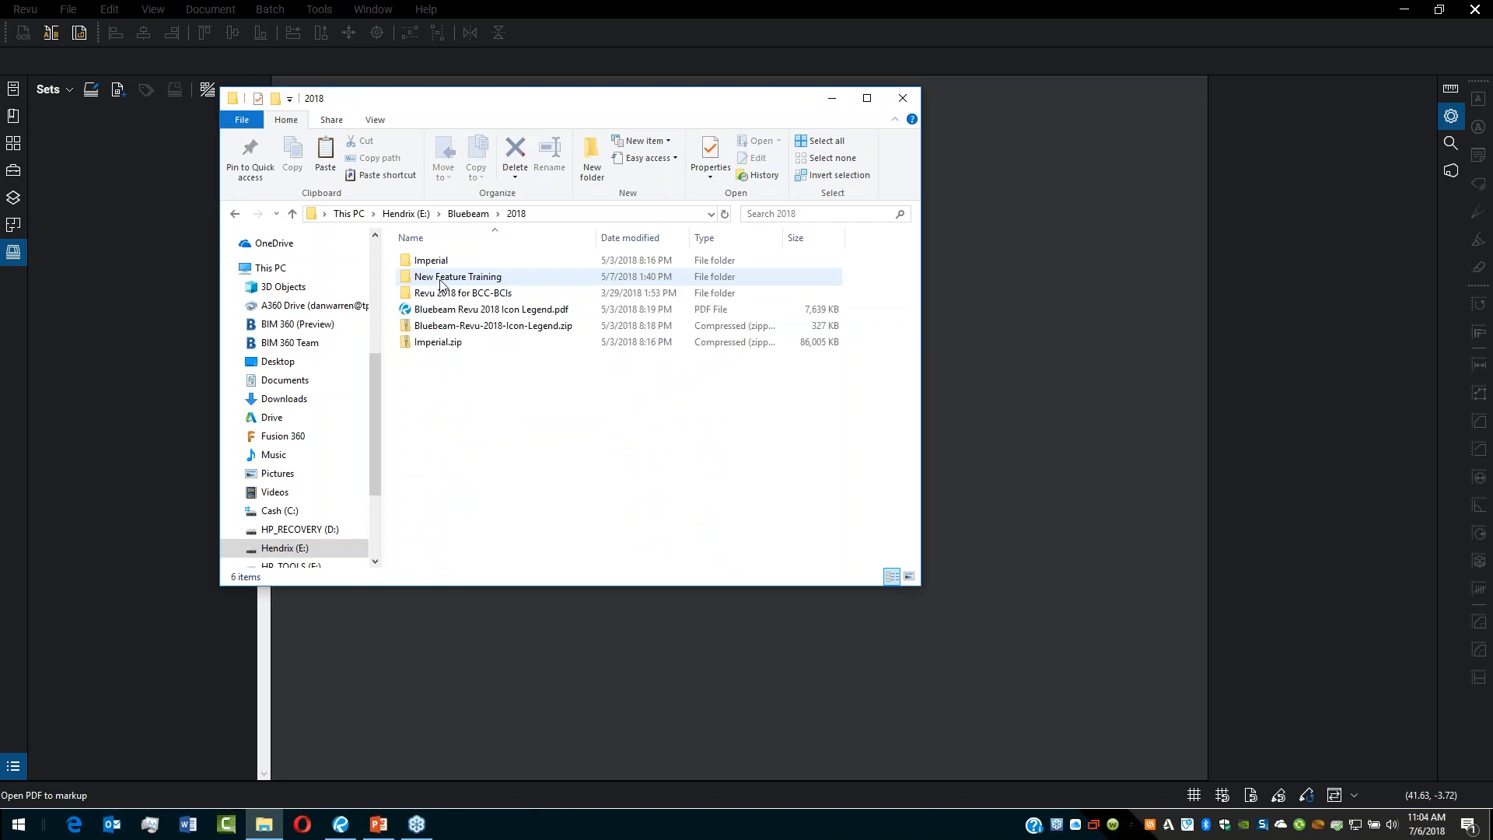
Step: Browse into the Imperial Plan_Set folder and open Combined Plan Set.pdf from its Combined subfolder
{"action": "double_click", "coordinate": [447, 262]}
{"action": "left_click", "coordinate": [463, 280]}
{"action": "double_click", "coordinate": [464, 277]}
{"action": "left_click", "coordinate": [465, 293]}
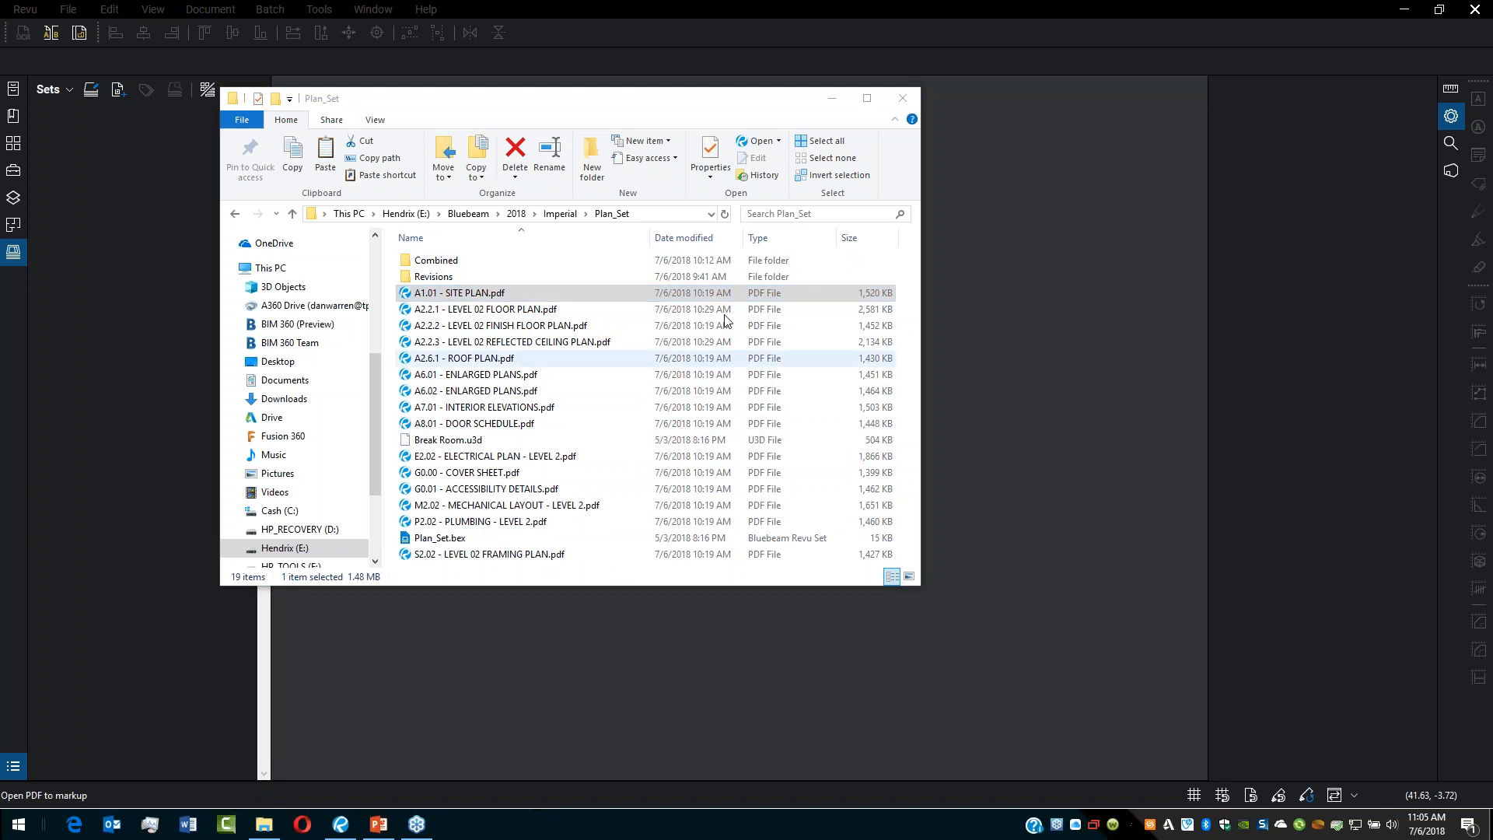
{"action": "left_click", "coordinate": [451, 541]}
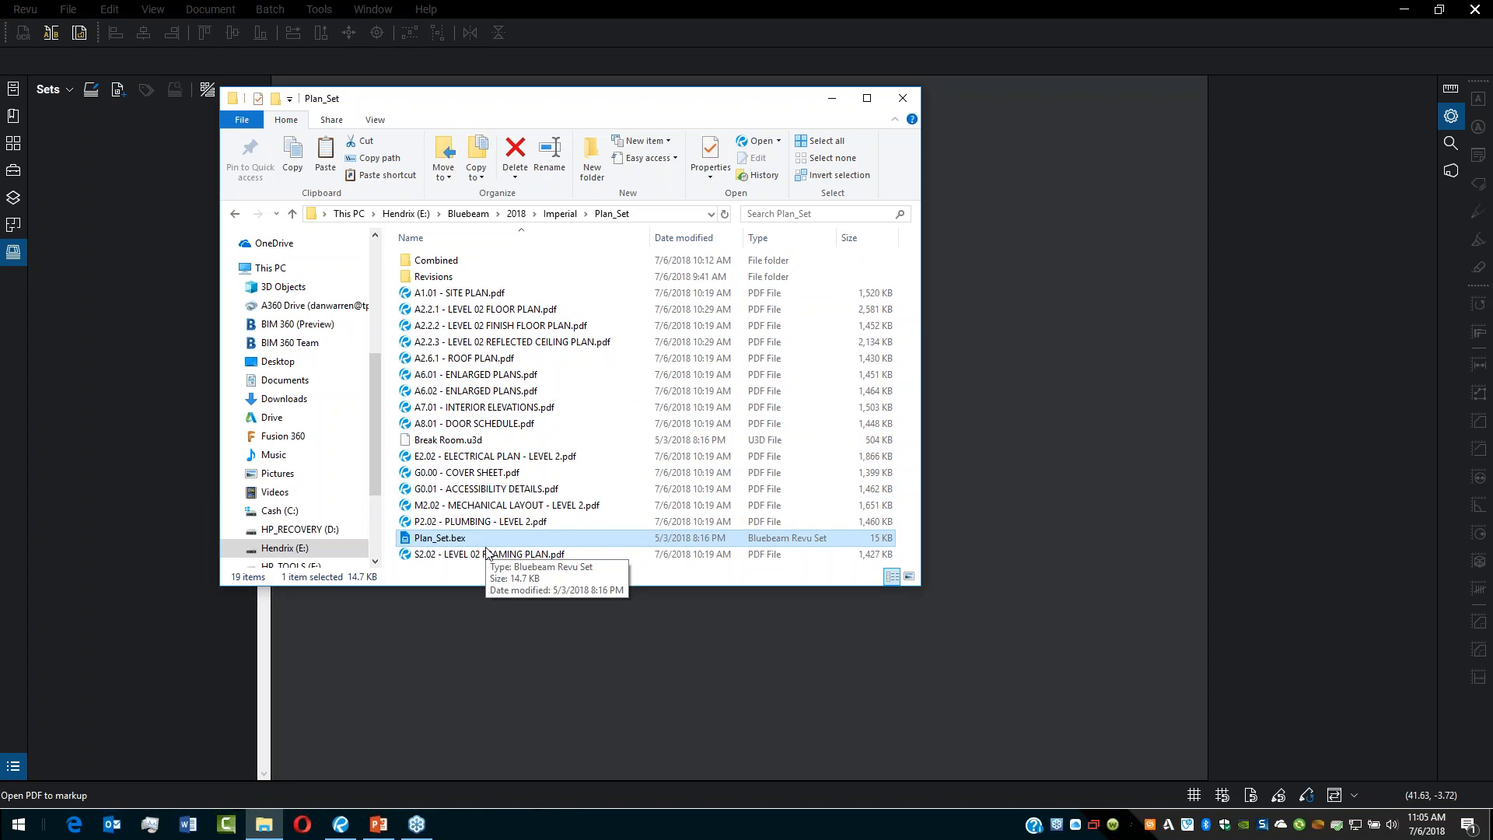
{"action": "double_click", "coordinate": [433, 262]}
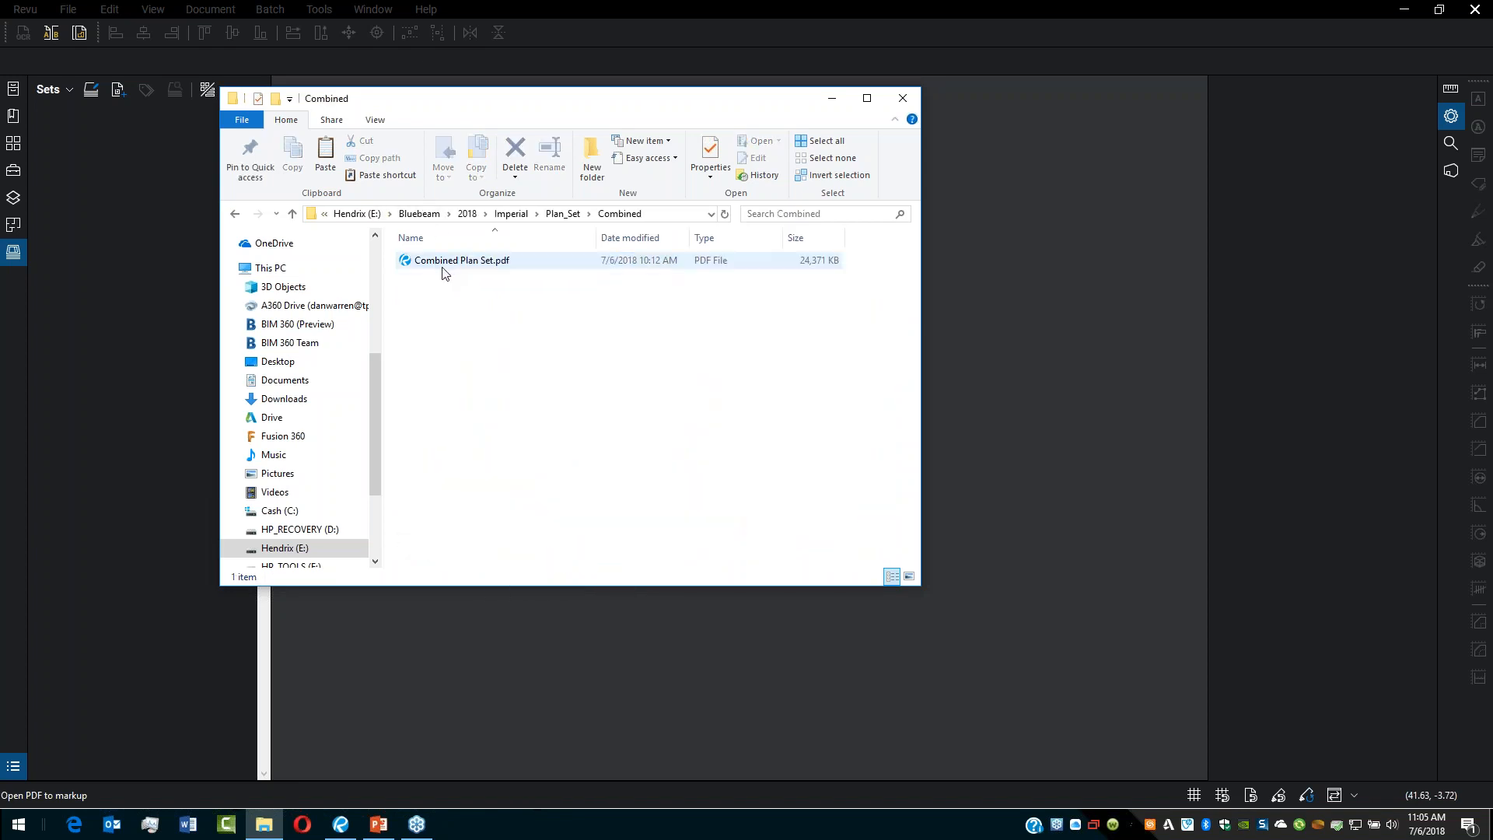
{"action": "double_click", "coordinate": [446, 262]}
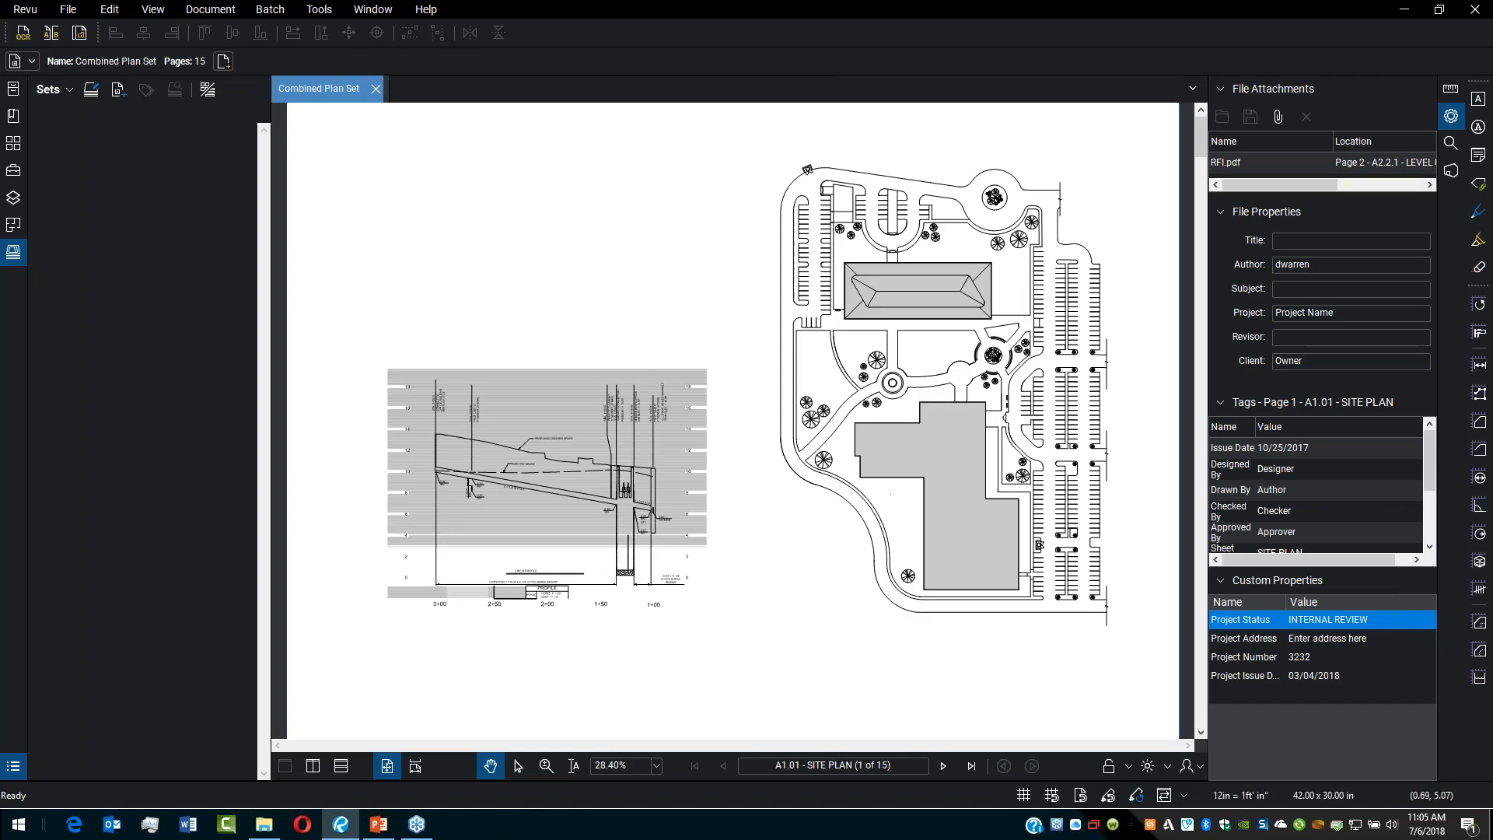
Step: Show the page thumbnails of the combined plan set, then close the document
{"action": "left_click", "coordinate": [14, 143]}
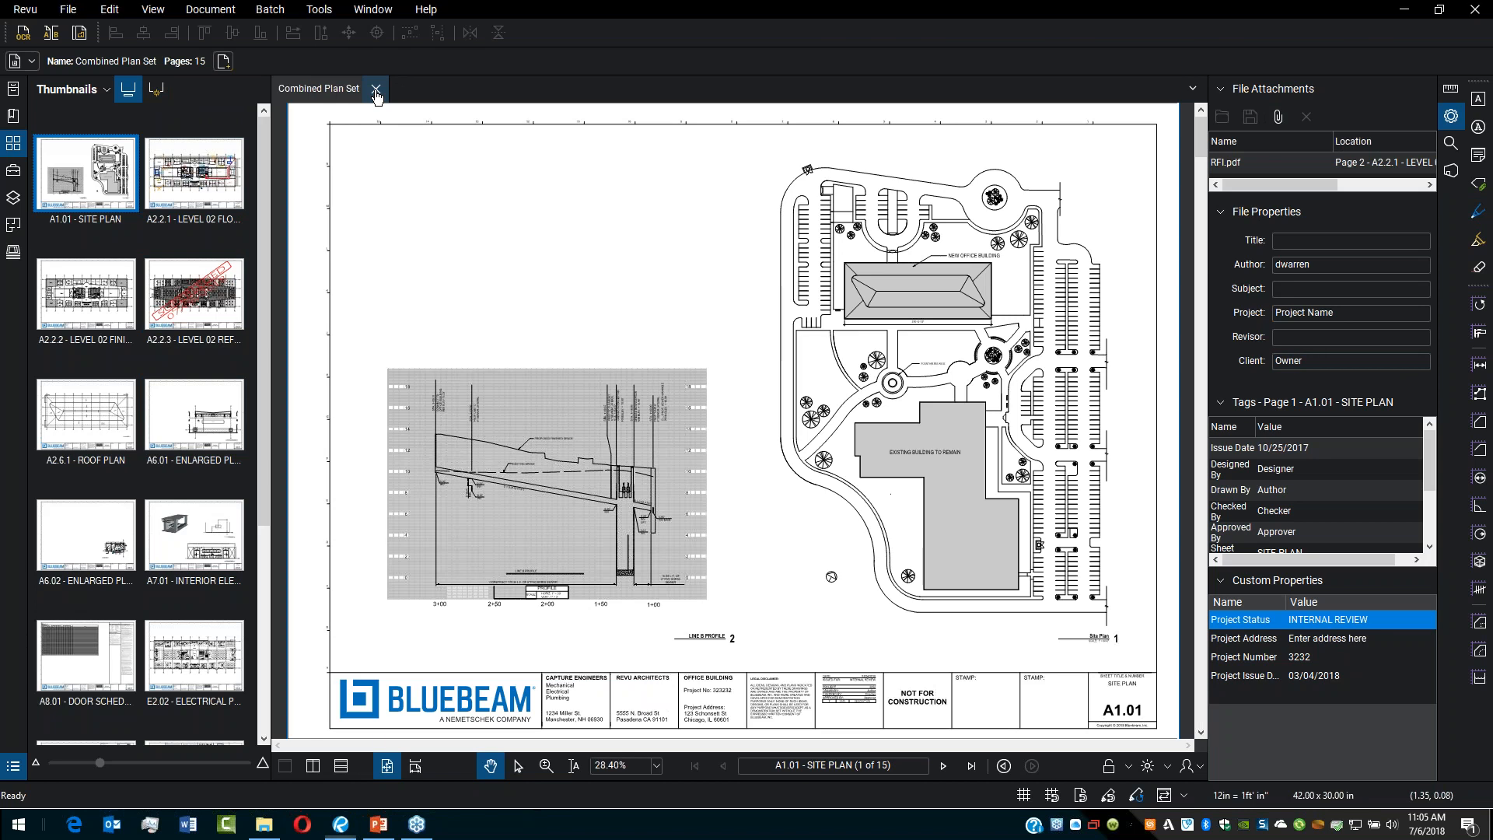
{"action": "left_click", "coordinate": [377, 91]}
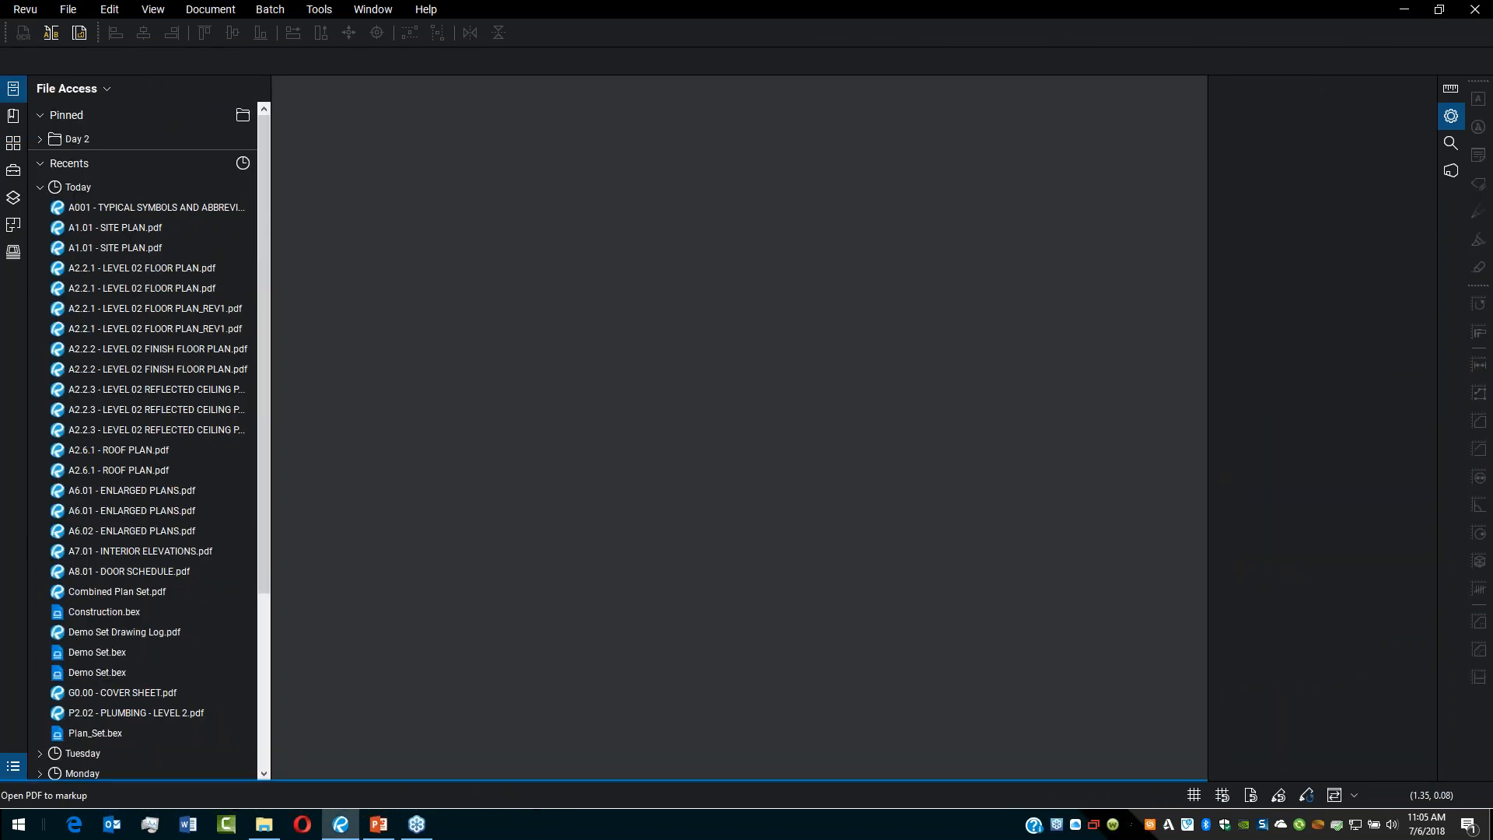
Step: Switch to File Explorer, return to the Plan_Set folder, and open the Sets panel in Revu
{"action": "left_click", "coordinate": [266, 826]}
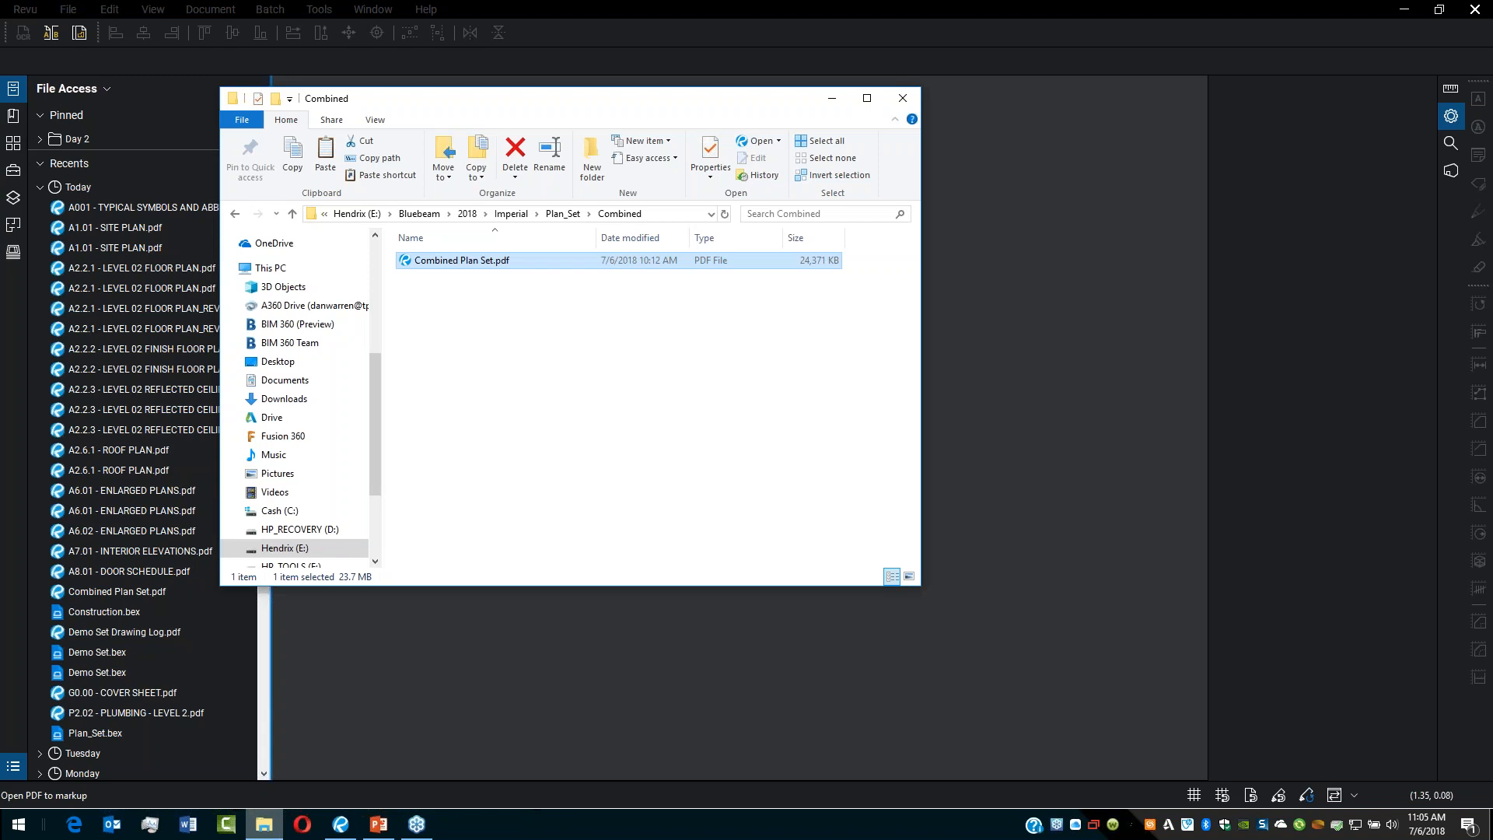
{"action": "left_click", "coordinate": [568, 215]}
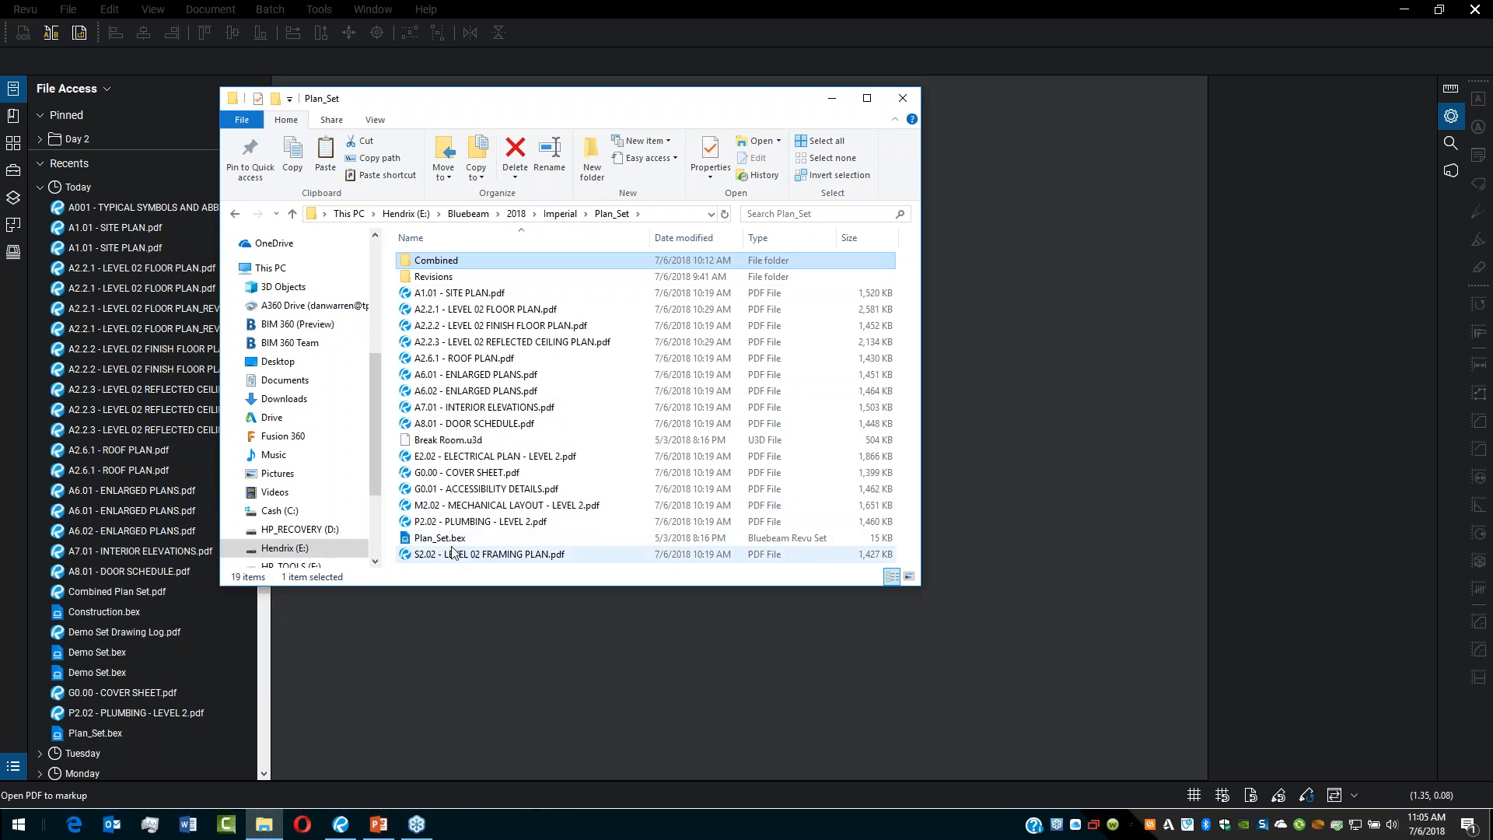
{"action": "left_click", "coordinate": [13, 255]}
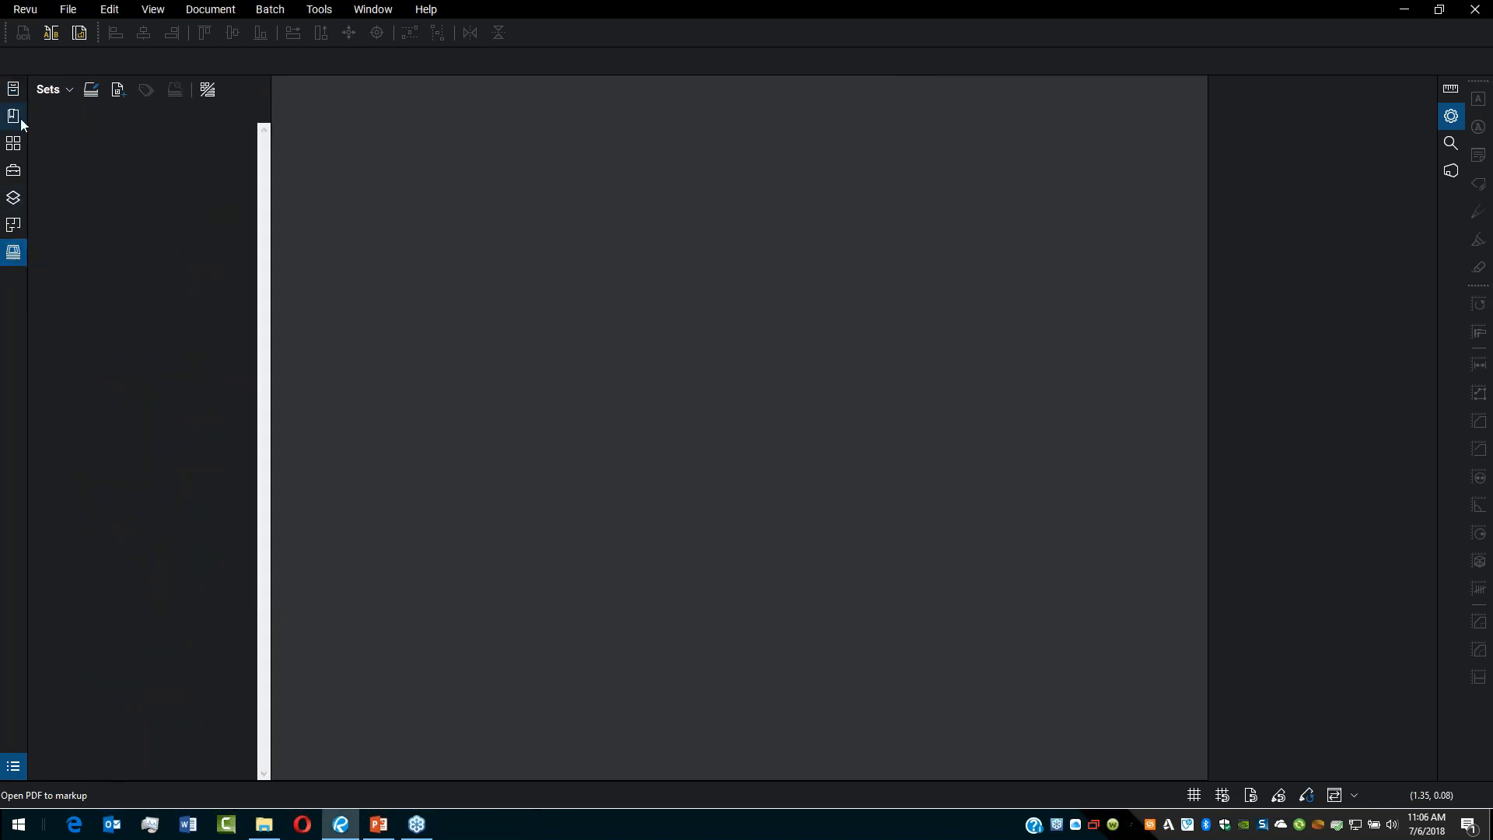
{"action": "right_click", "coordinate": [13, 297]}
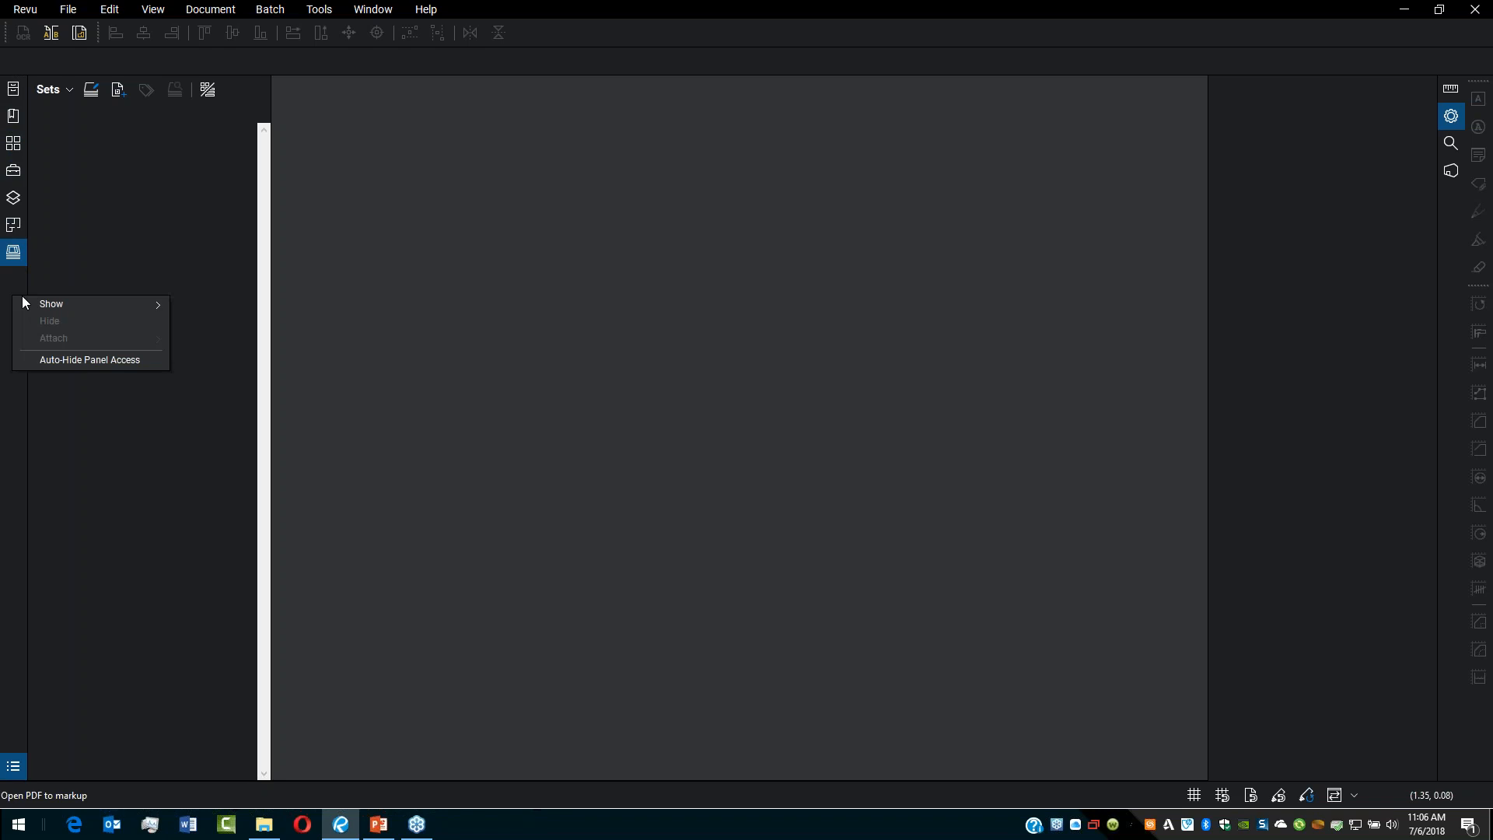
{"action": "mouse_move", "coordinate": [50, 308]}
Step: Open the set Plan_Set.bex from the Plan_Set folder and dismiss the error
{"action": "left_click", "coordinate": [58, 90]}
{"action": "left_click", "coordinate": [76, 132]}
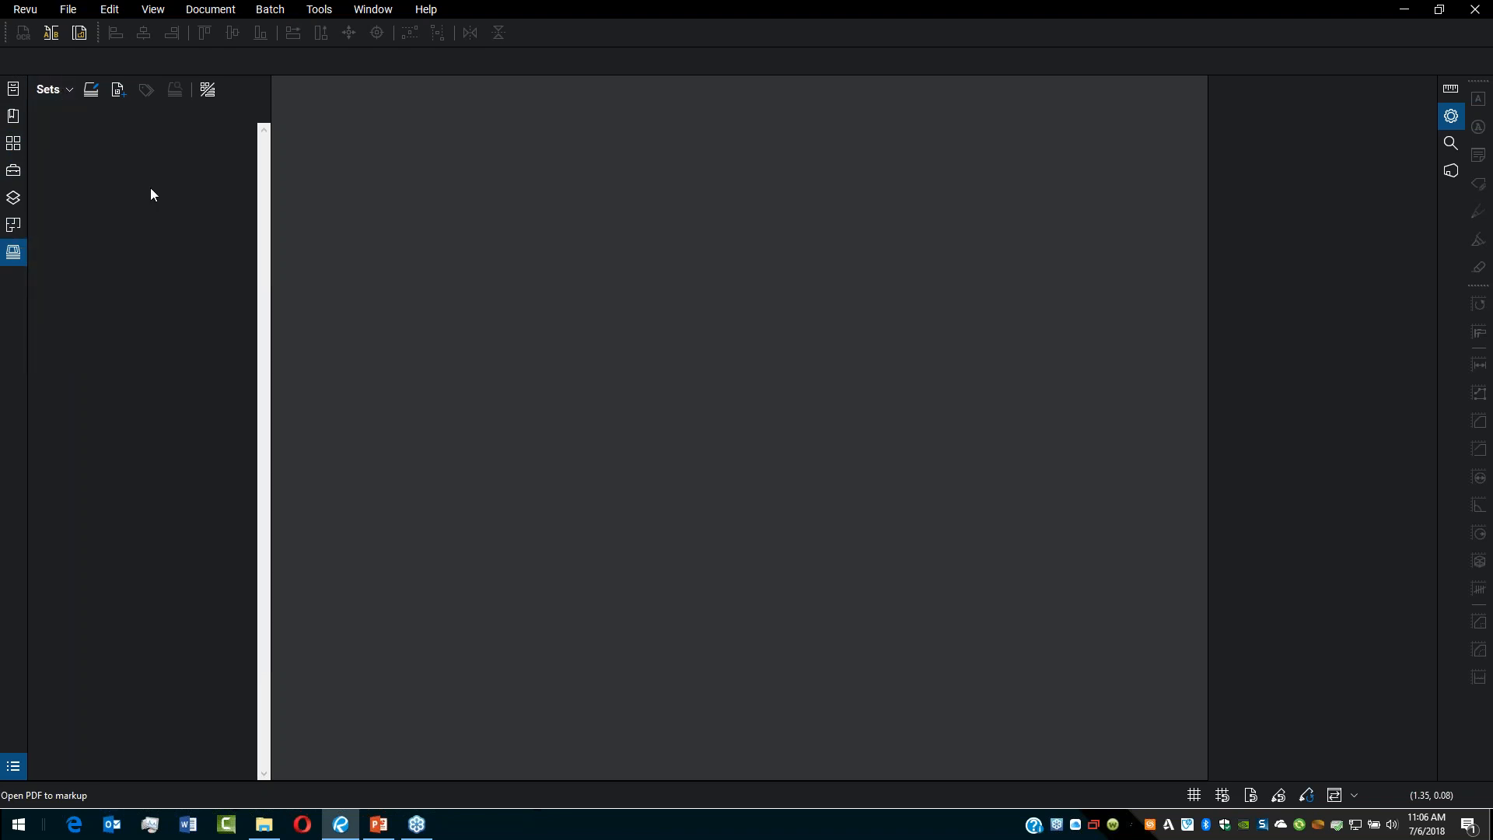
{"action": "left_click", "coordinate": [364, 132]}
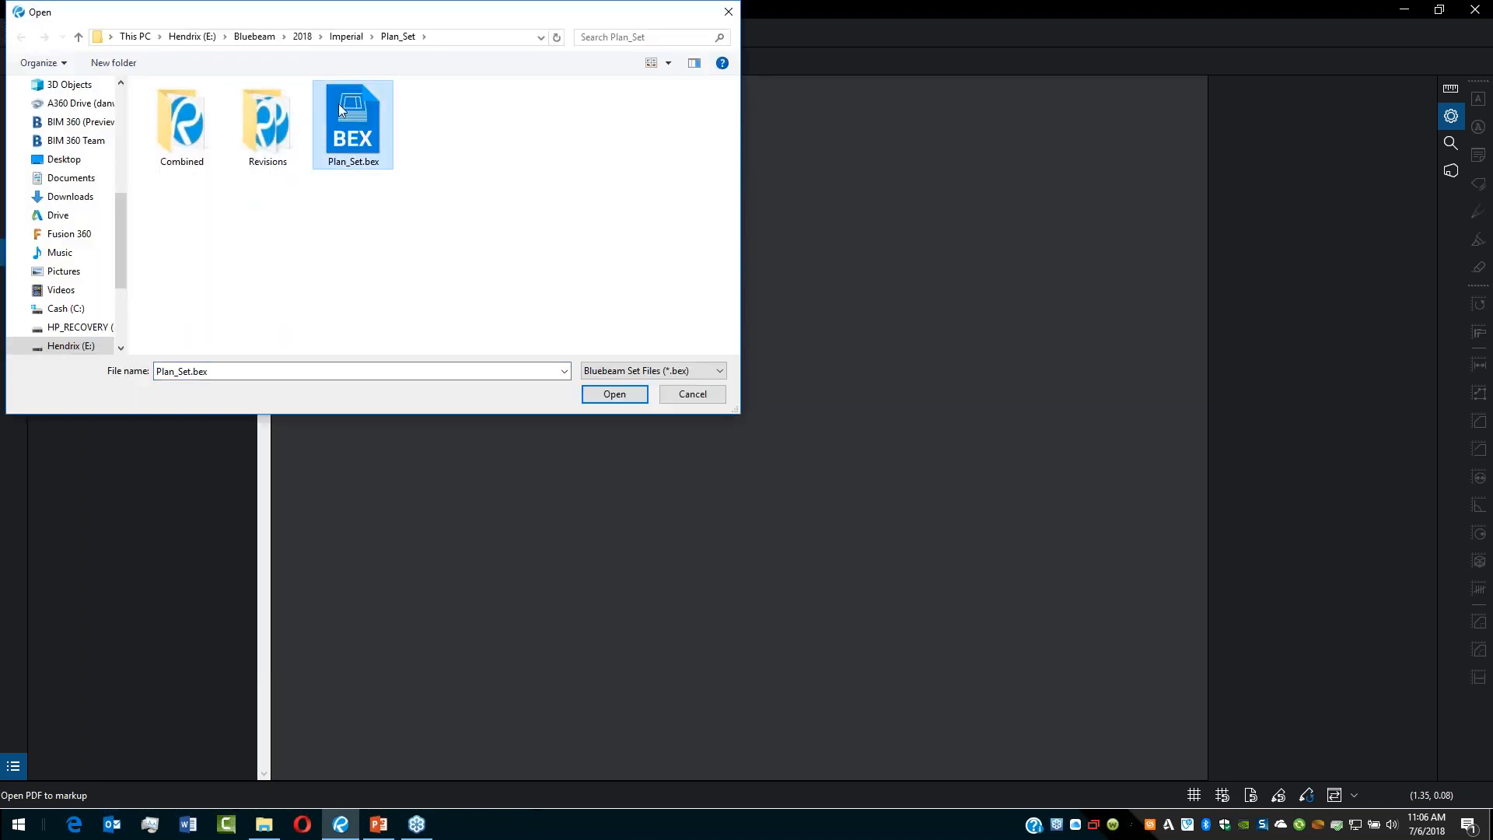
{"action": "left_click", "coordinate": [614, 394]}
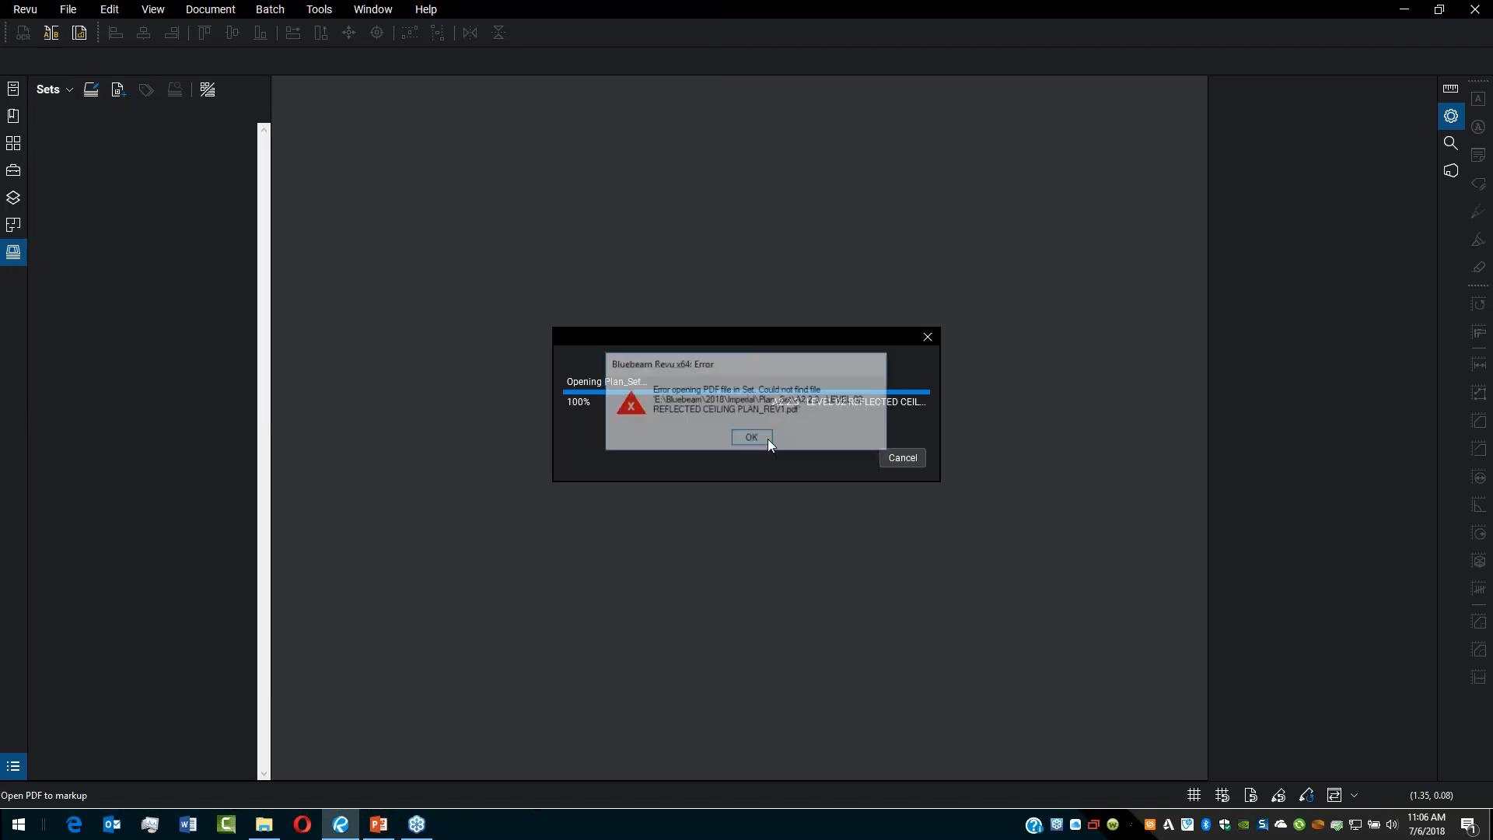
{"action": "left_click", "coordinate": [768, 439]}
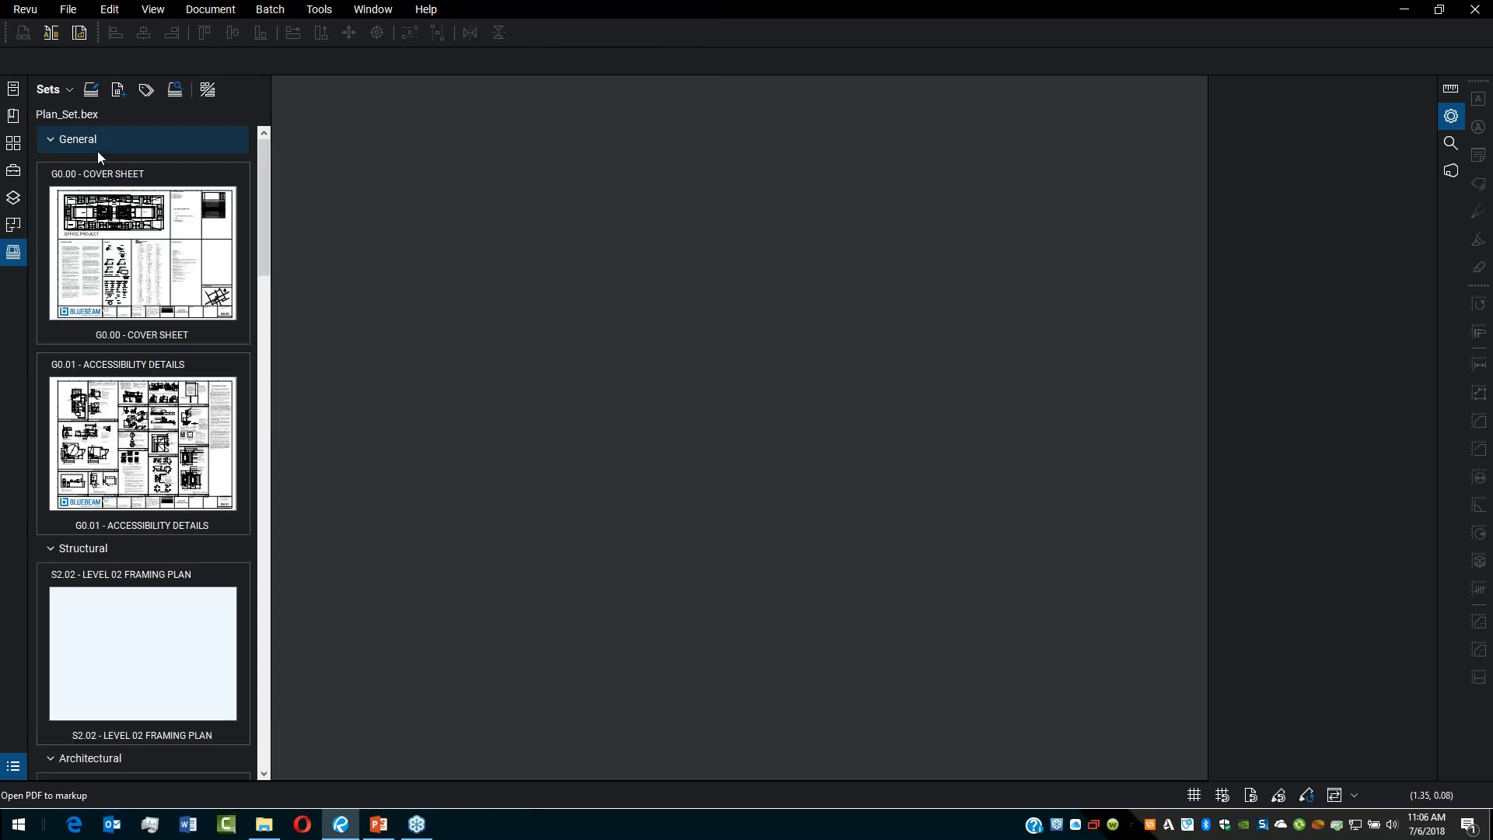
Step: Collapse the General, Structural, Architectural, Plumbing and Mechanical categories of the set
{"action": "left_click", "coordinate": [50, 139]}
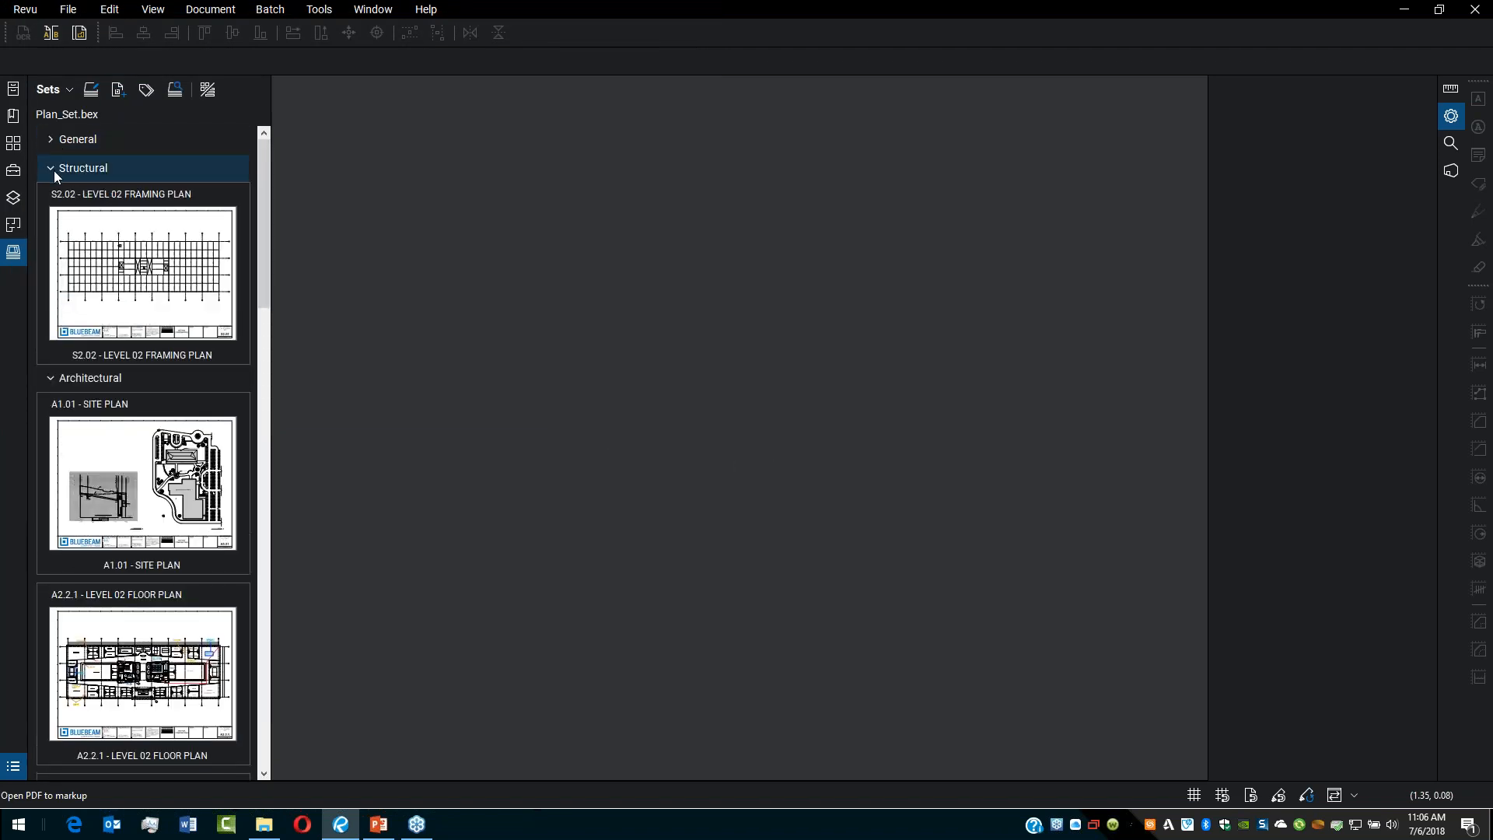
{"action": "left_click", "coordinate": [54, 169]}
{"action": "left_click", "coordinate": [56, 197]}
{"action": "left_click", "coordinate": [58, 225]}
{"action": "left_click", "coordinate": [58, 254]}
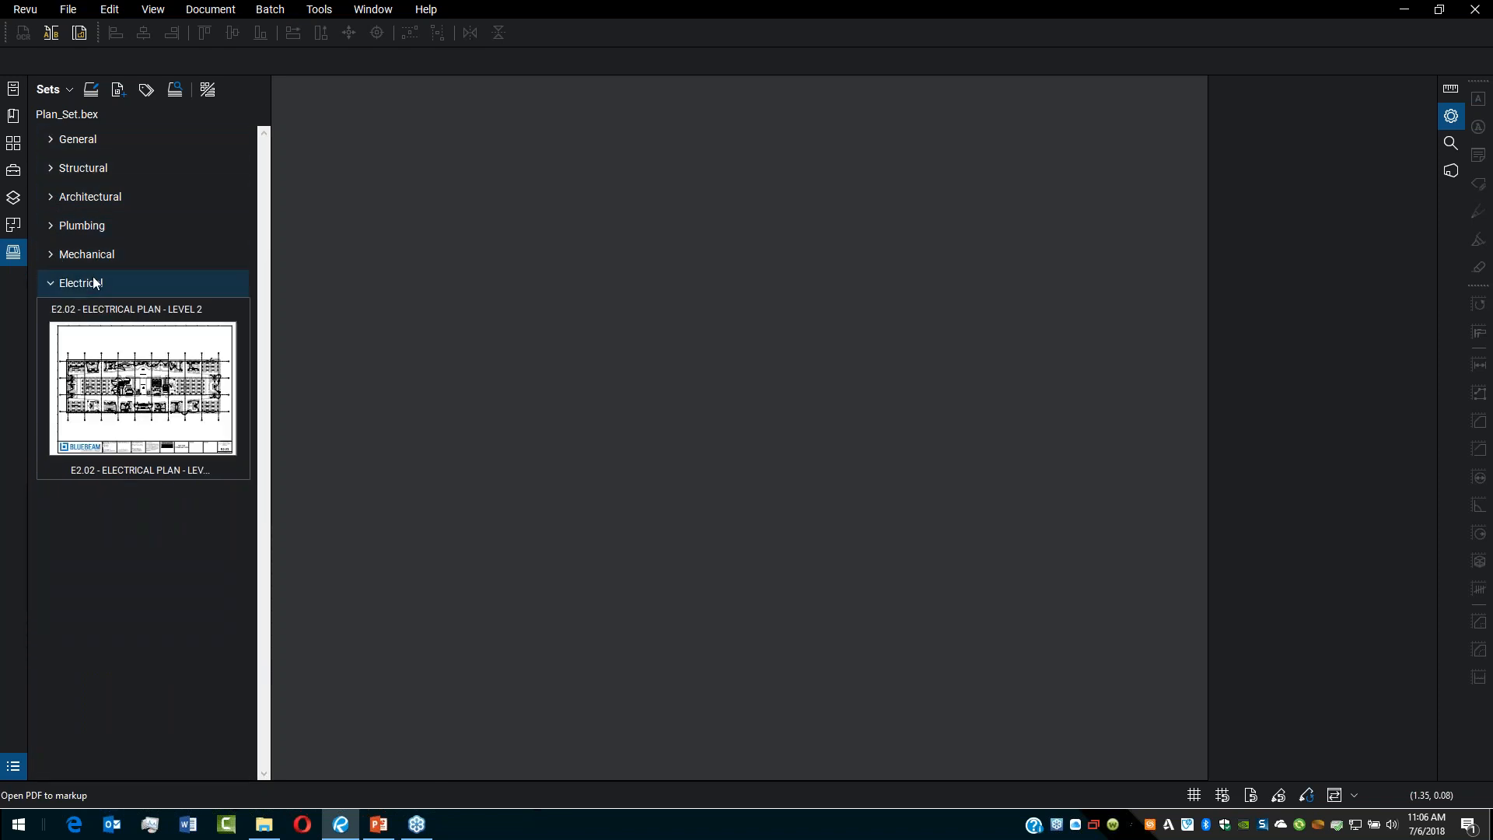
Step: Expand the Architectural category and open the A2.2.2 - LEVEL 02 FINISH FLOOR PLAN sheet
{"action": "left_click", "coordinate": [95, 198]}
{"action": "left_click", "coordinate": [180, 517]}
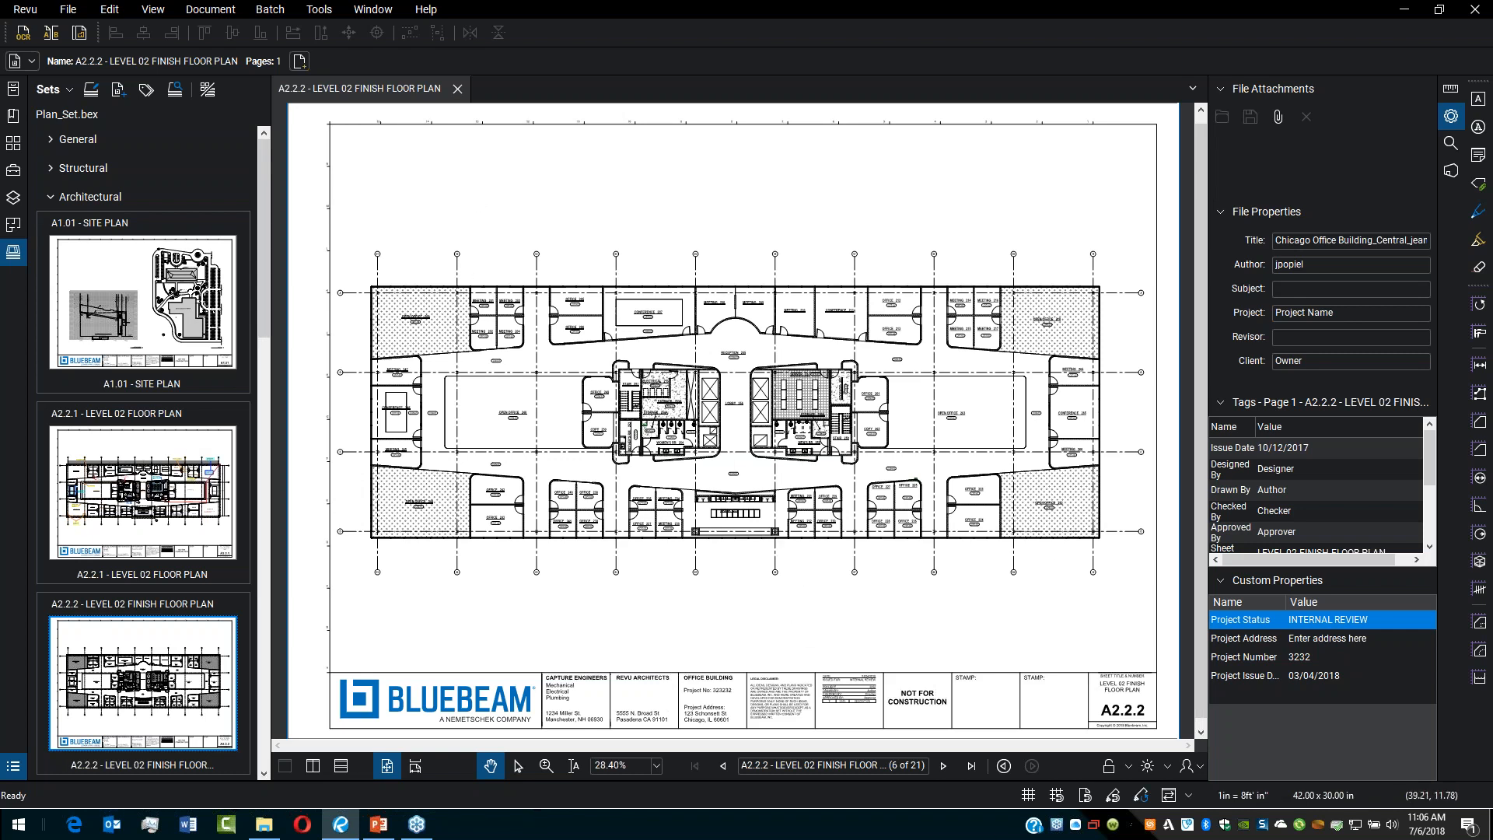
Step: Close the set without saving its changes and close the open sheet
{"action": "left_click", "coordinate": [87, 93]}
{"action": "left_click", "coordinate": [89, 183]}
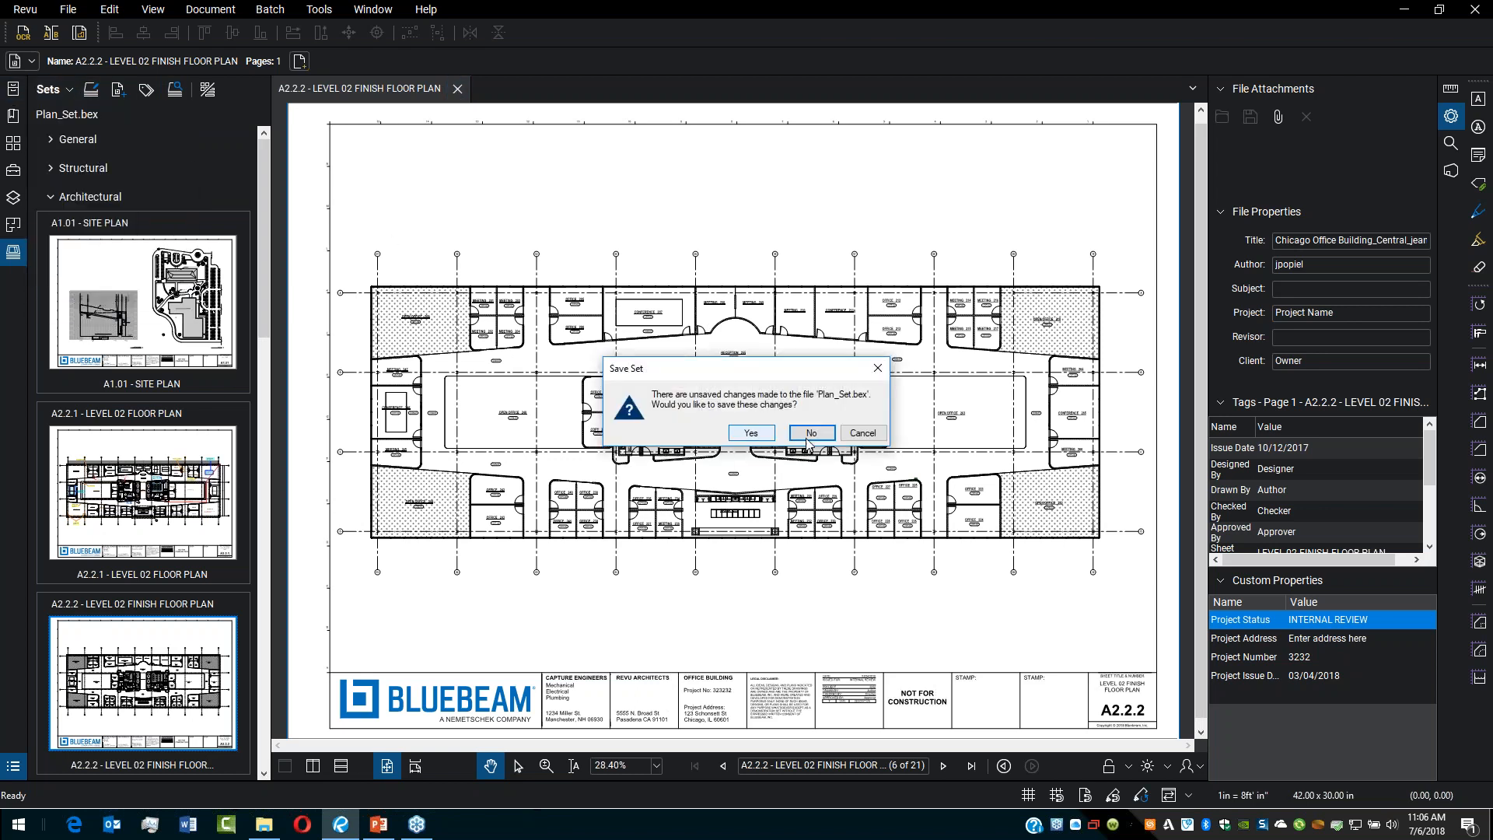
{"action": "left_click", "coordinate": [809, 433]}
{"action": "left_click", "coordinate": [457, 88]}
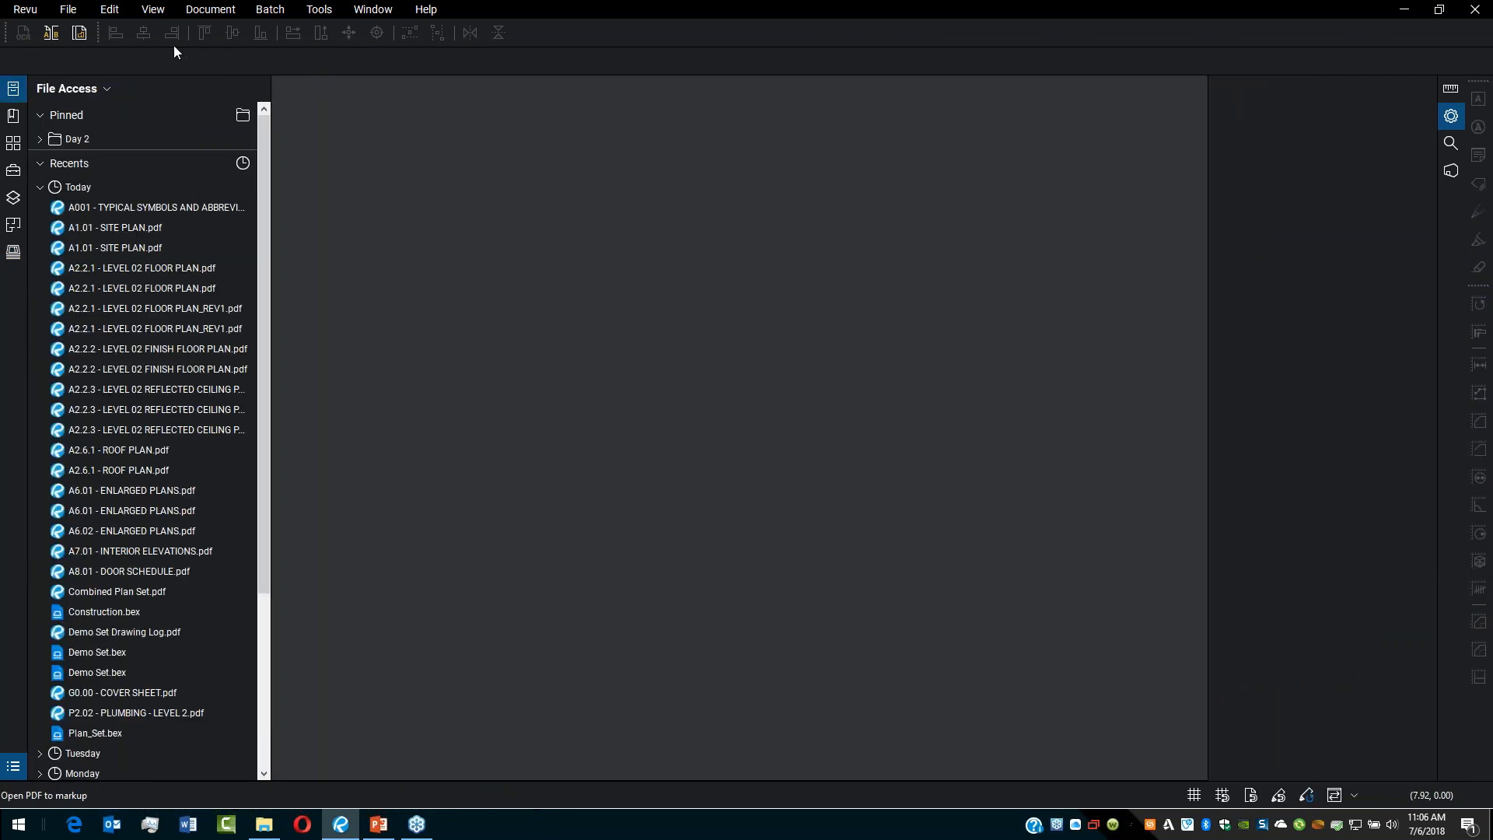
Step: Start a new set from the Sets panel
{"action": "left_click", "coordinate": [13, 251]}
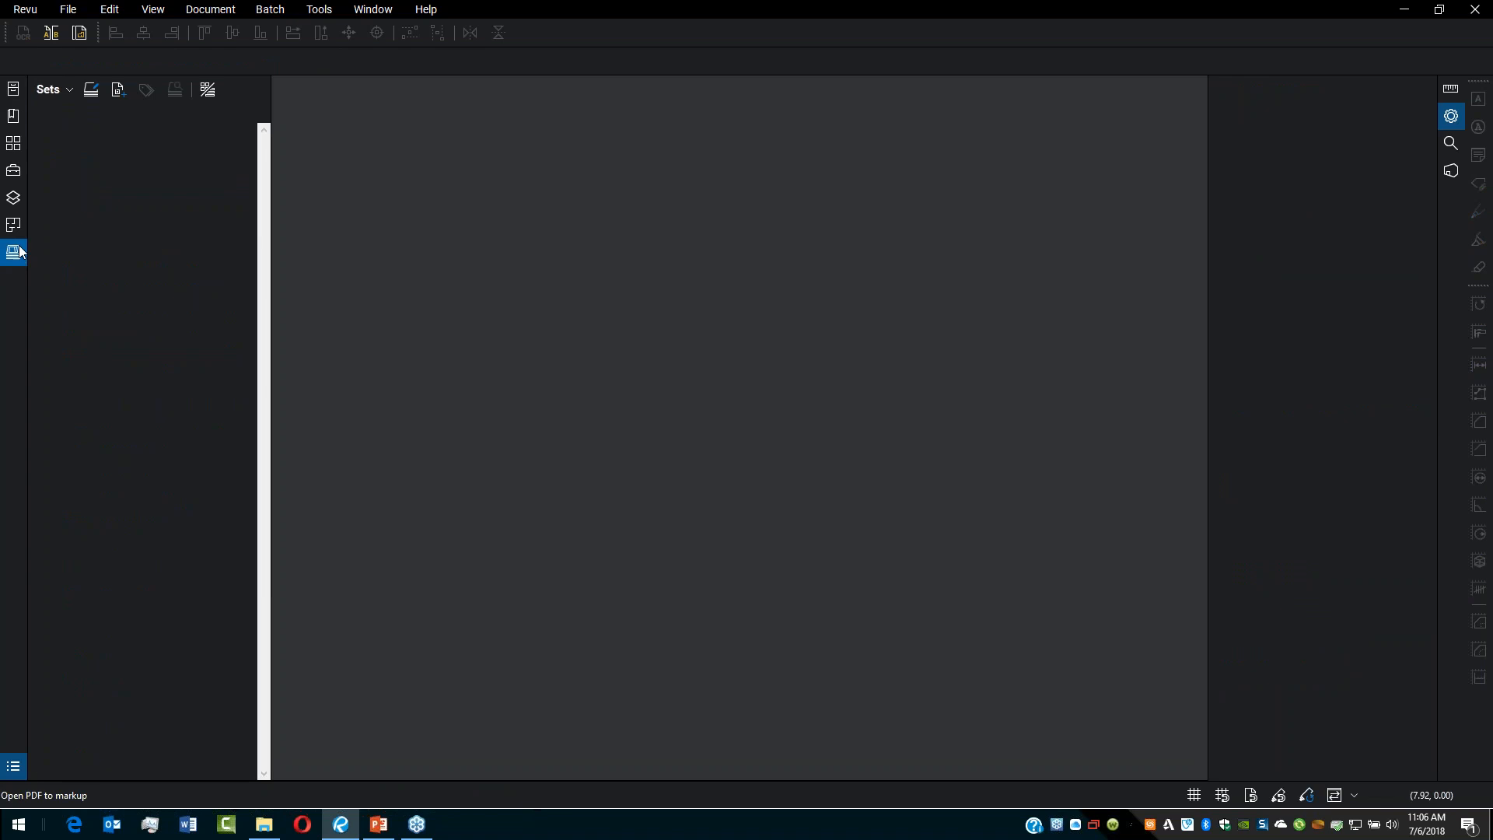
{"action": "left_click", "coordinate": [62, 93]}
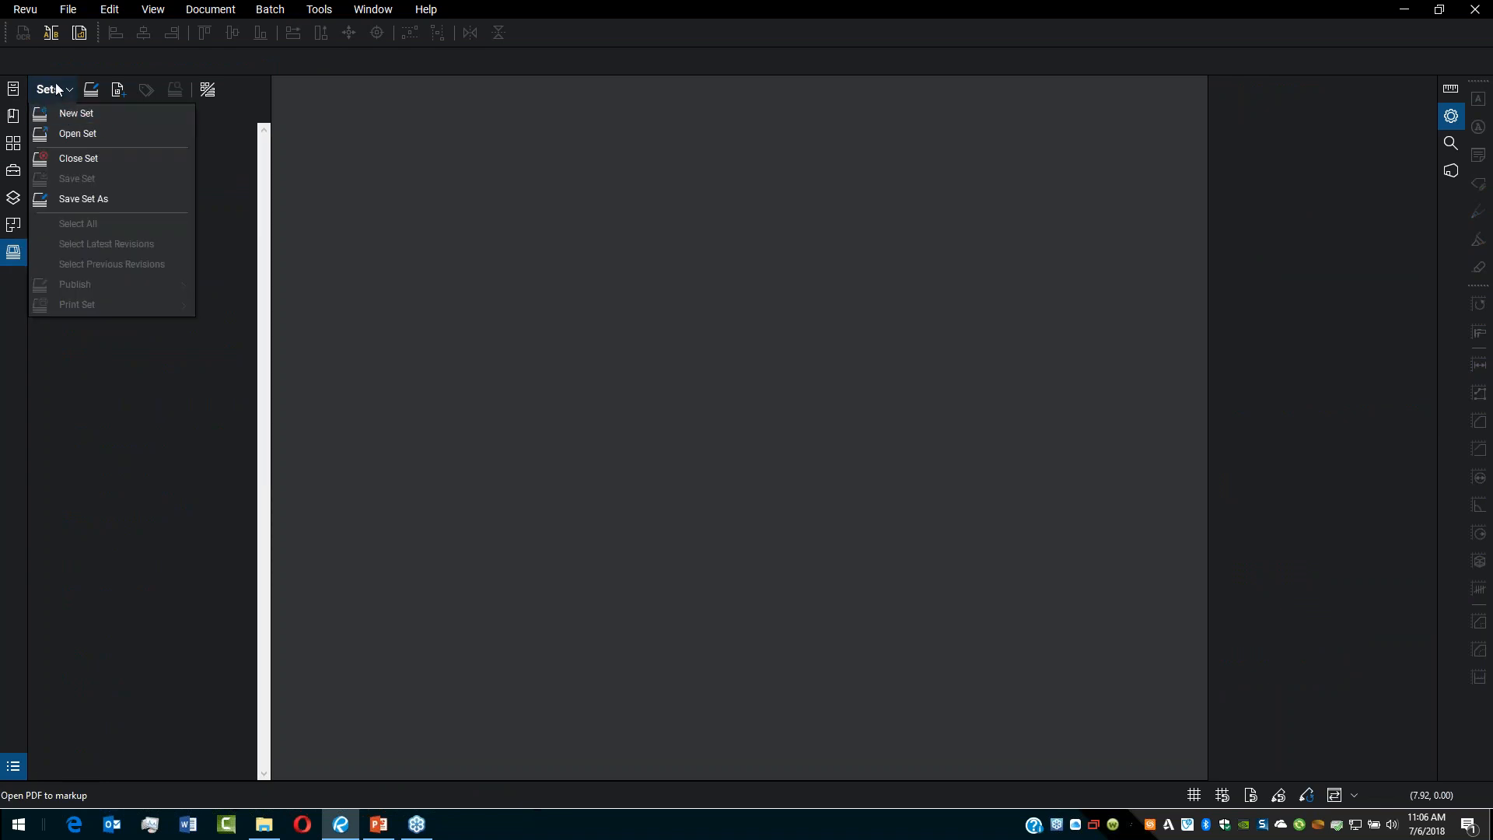
{"action": "left_click", "coordinate": [83, 109]}
{"action": "left_click", "coordinate": [67, 91]}
{"action": "left_click", "coordinate": [115, 114]}
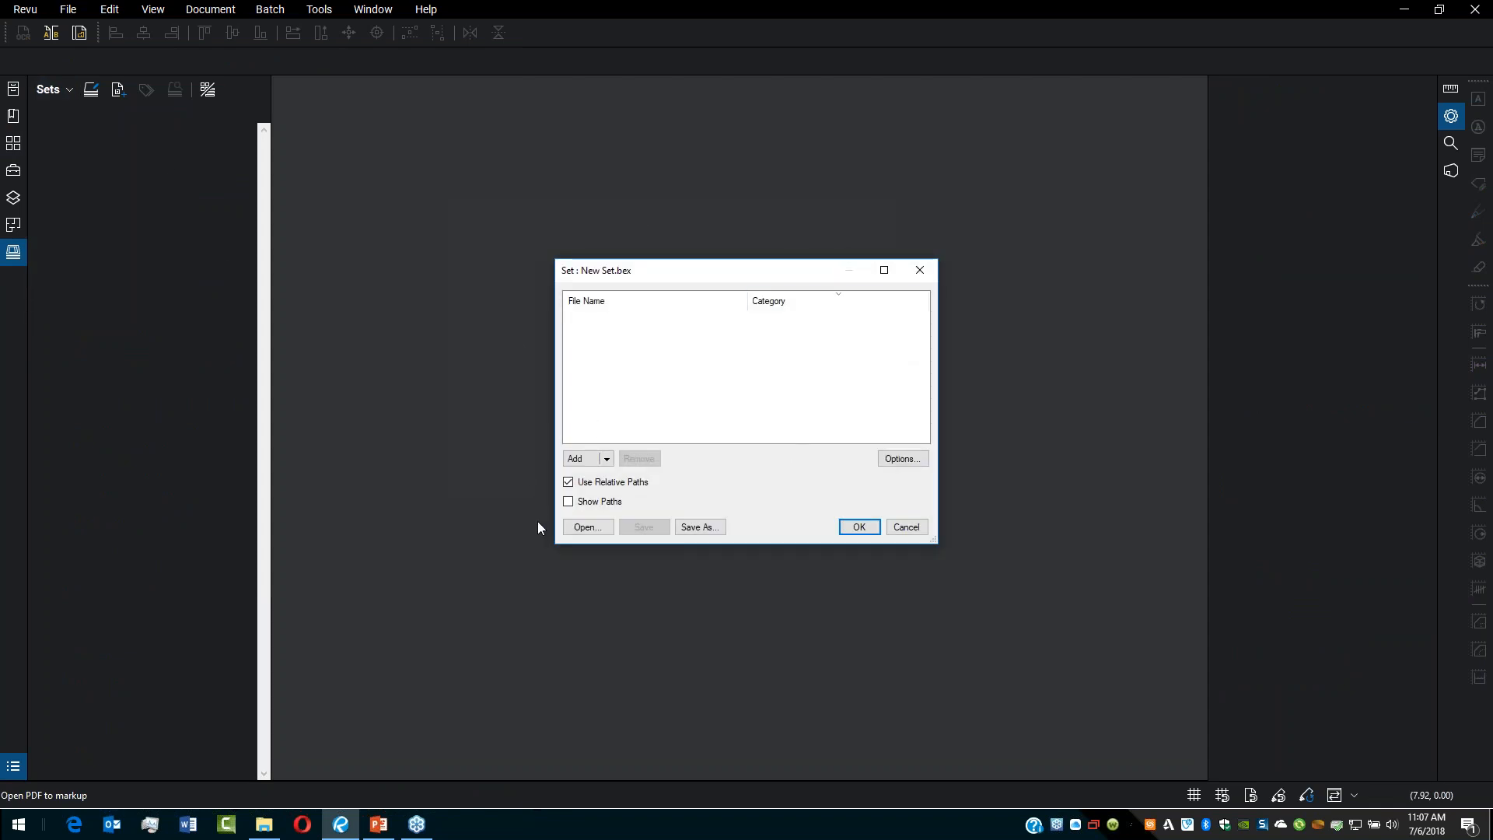
Step: Add all PDF sheets in the Plan_Set folder, from A1.01 to S2.02, to the new set
{"action": "left_click", "coordinate": [583, 459]}
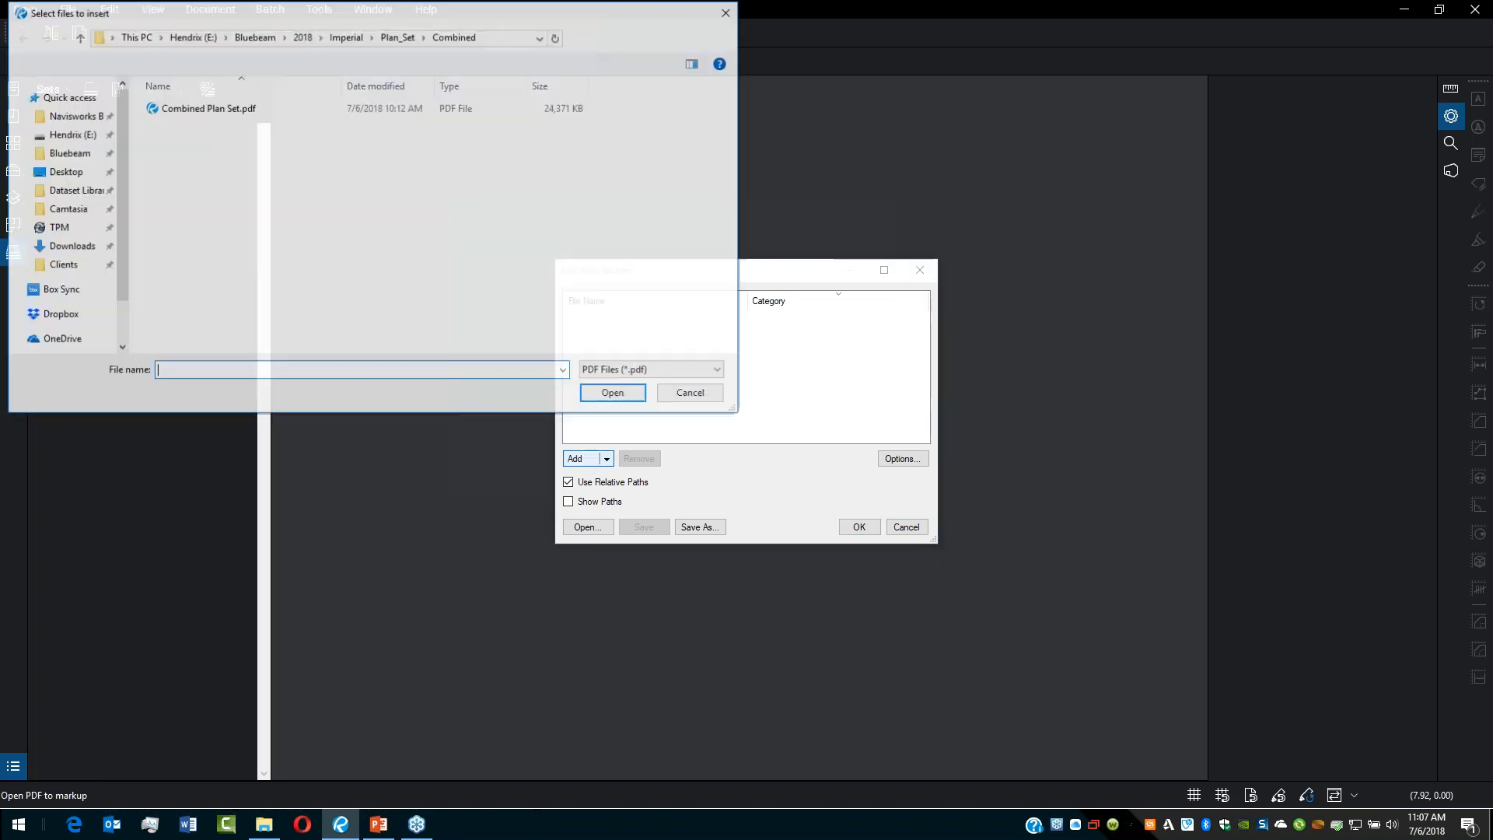
{"action": "left_click", "coordinate": [346, 37]}
{"action": "double_click", "coordinate": [178, 125]}
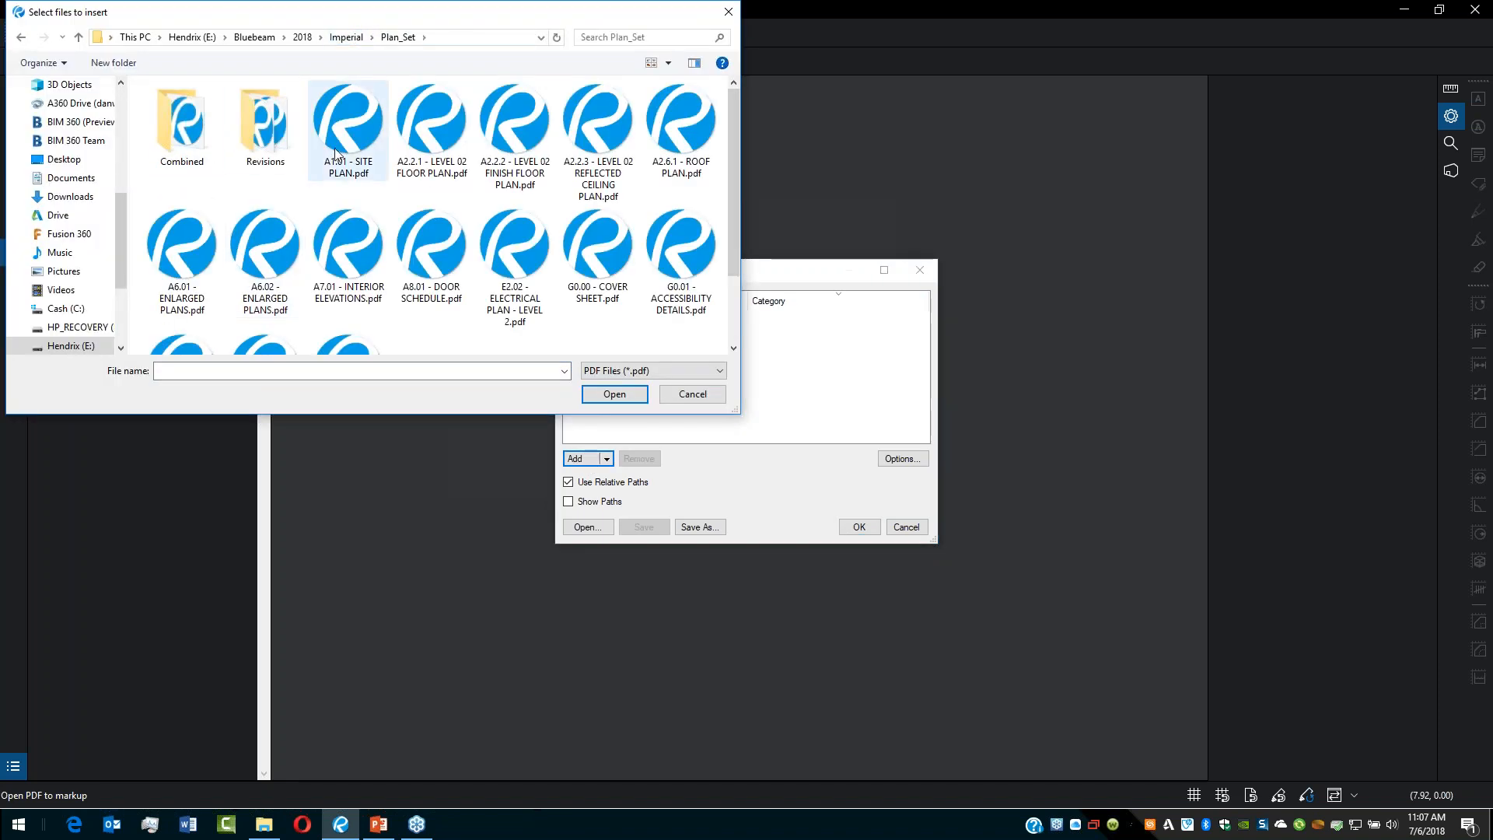
{"action": "left_click", "coordinate": [668, 64]}
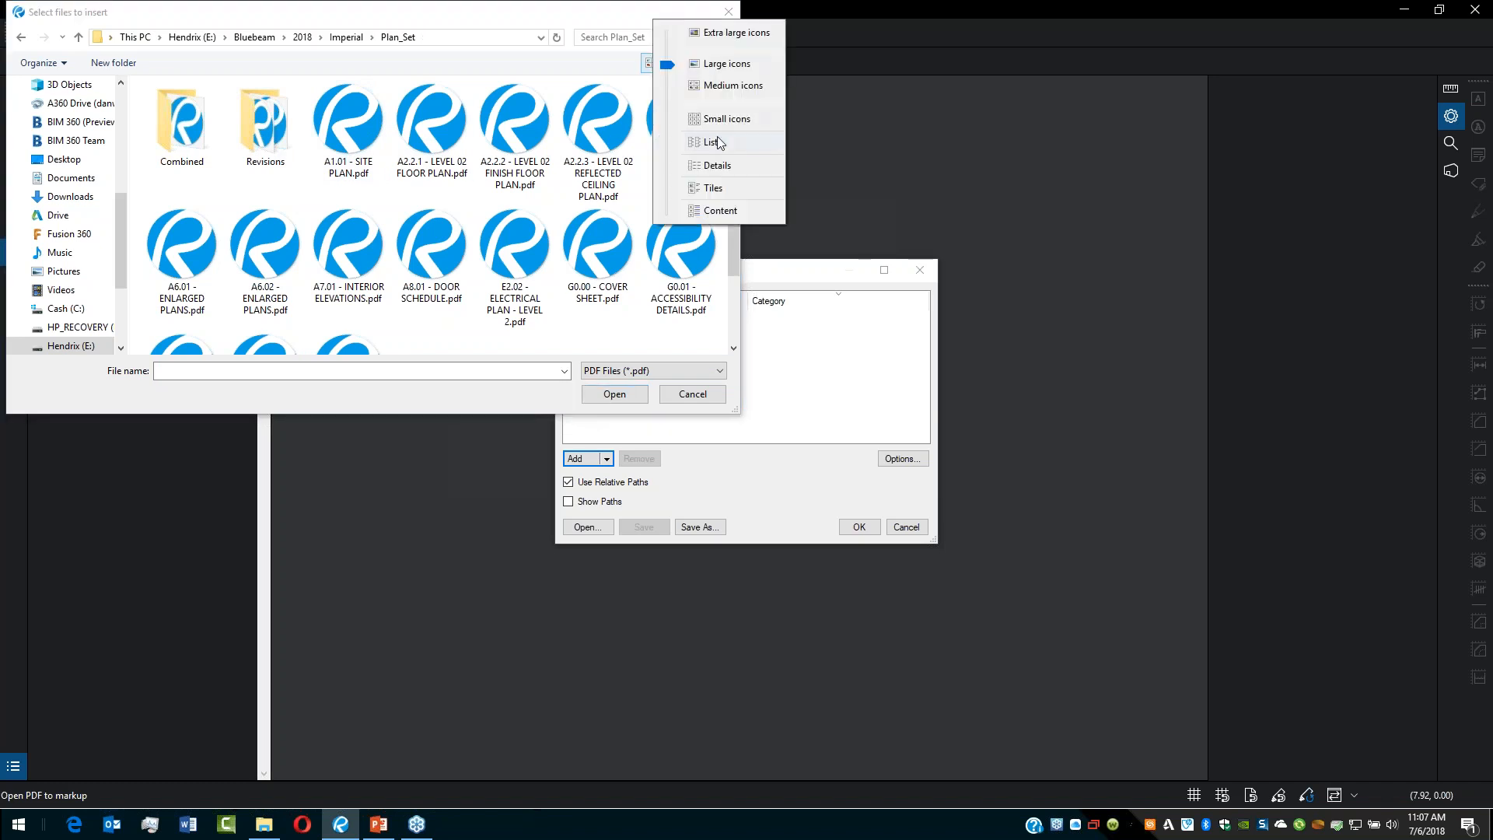
{"action": "left_click", "coordinate": [717, 161]}
{"action": "left_click", "coordinate": [300, 142]}
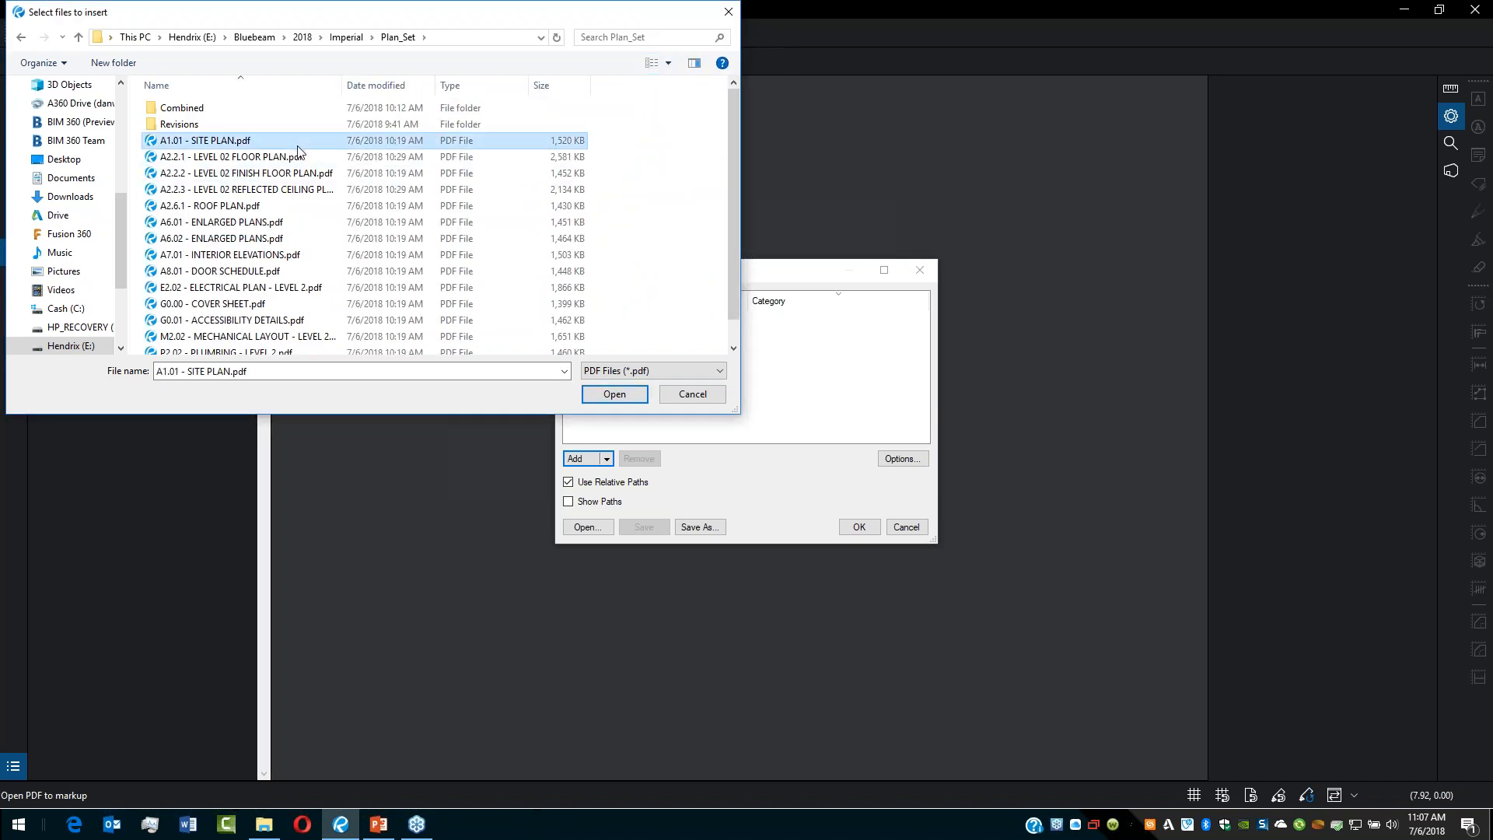
{"action": "scroll", "coordinate": [300, 152], "scroll_direction": "down", "scroll_amount": 1}
{"action": "left_click", "coordinate": [264, 345], "text": "shift"}
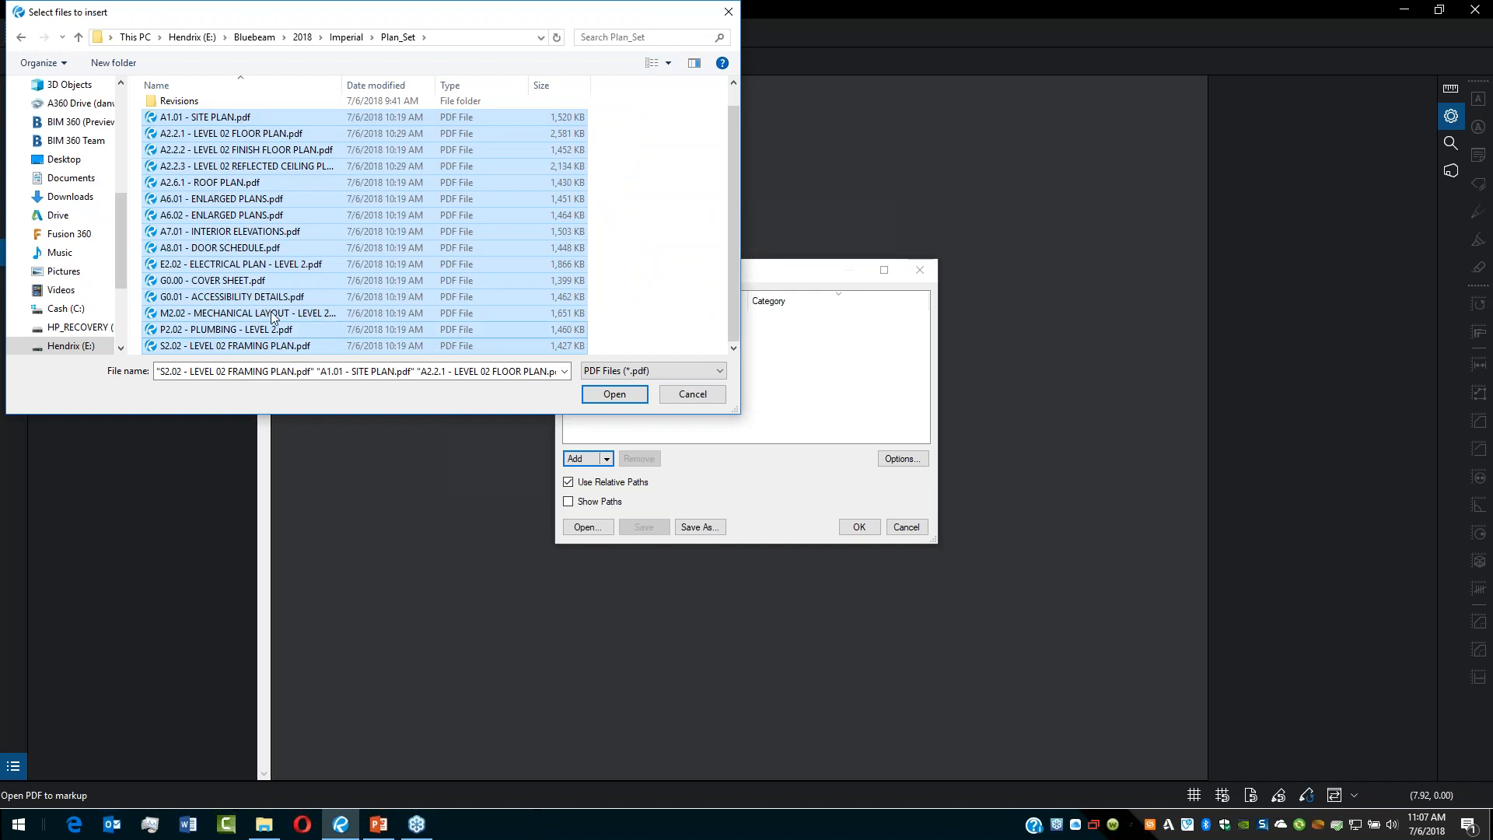
{"action": "left_click", "coordinate": [620, 393]}
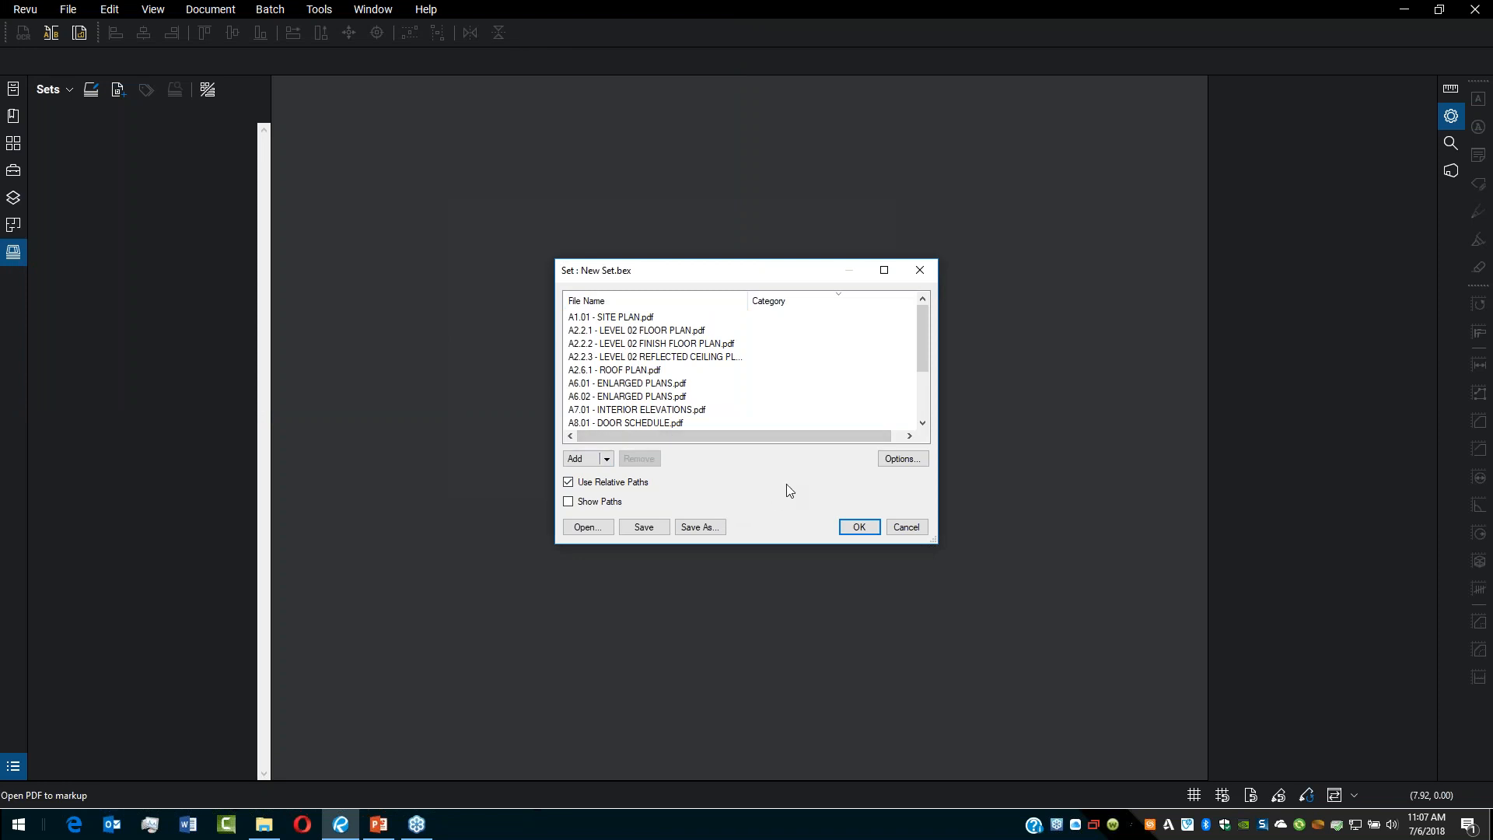
Step: In the set options' categories, add a category named New Category with filter NC
{"action": "left_click", "coordinate": [899, 461]}
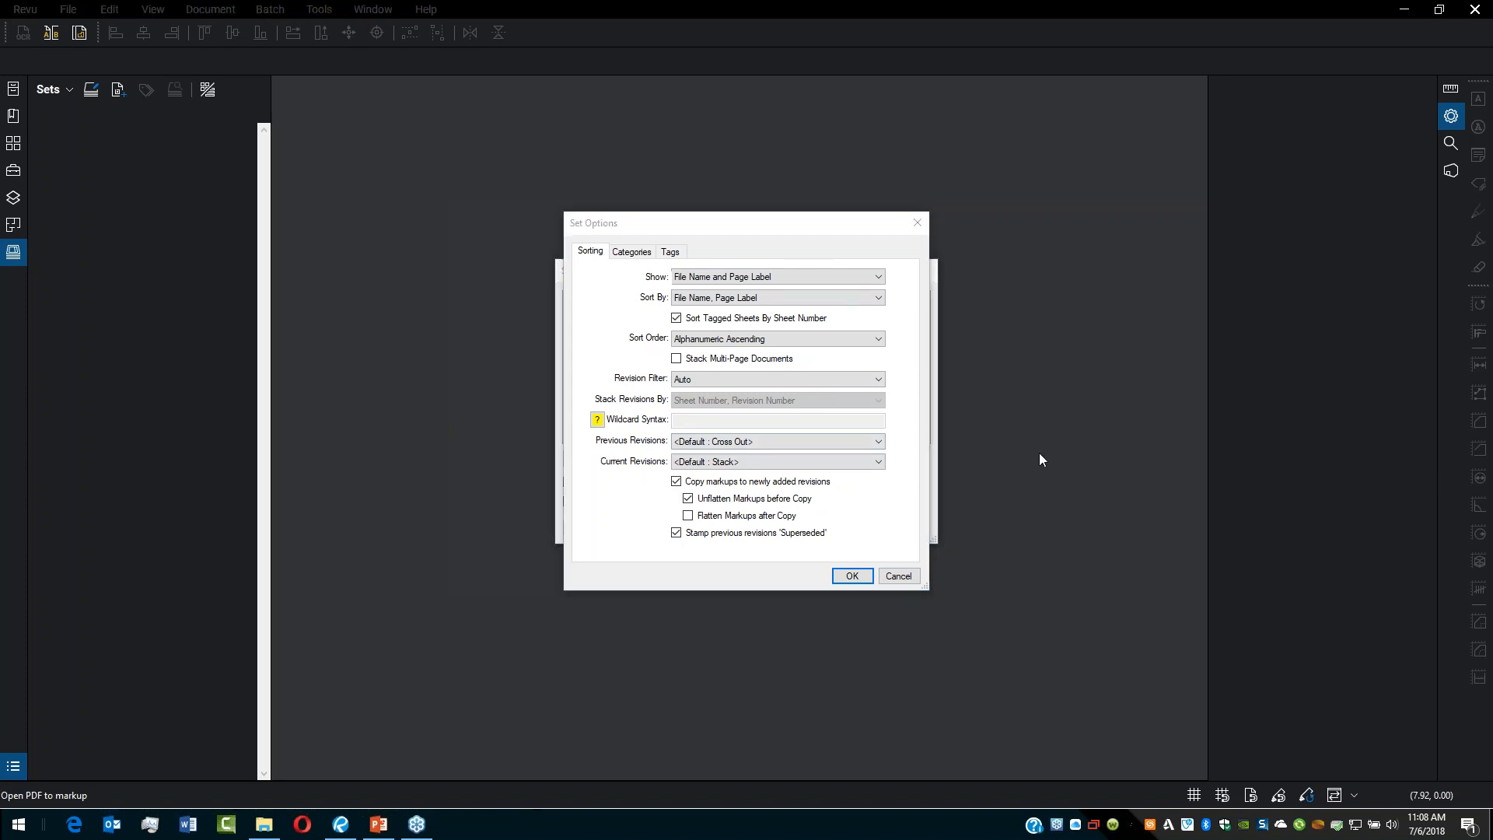
{"action": "left_click", "coordinate": [631, 253]}
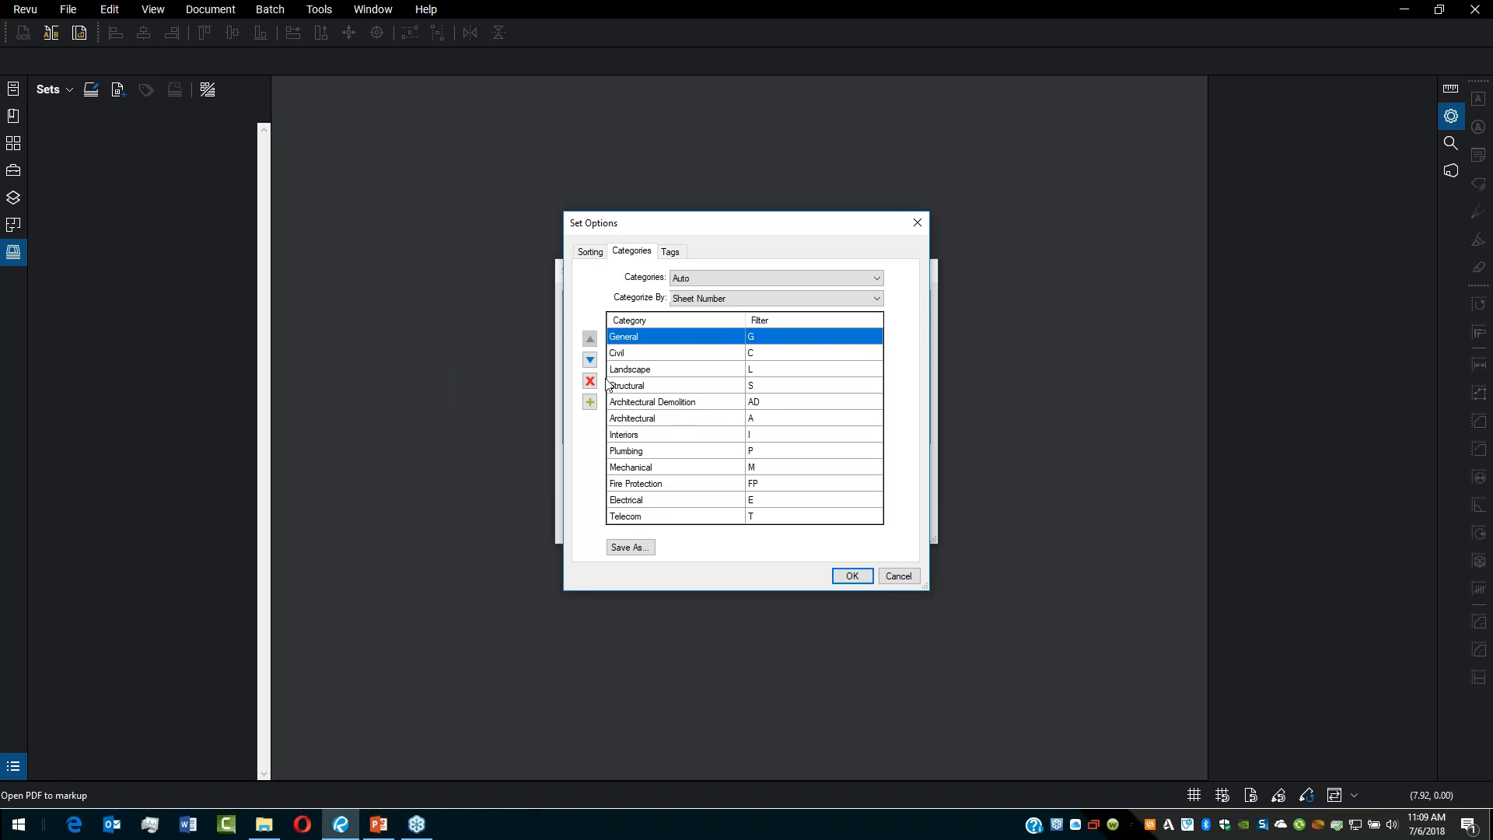
{"action": "left_click", "coordinate": [632, 417]}
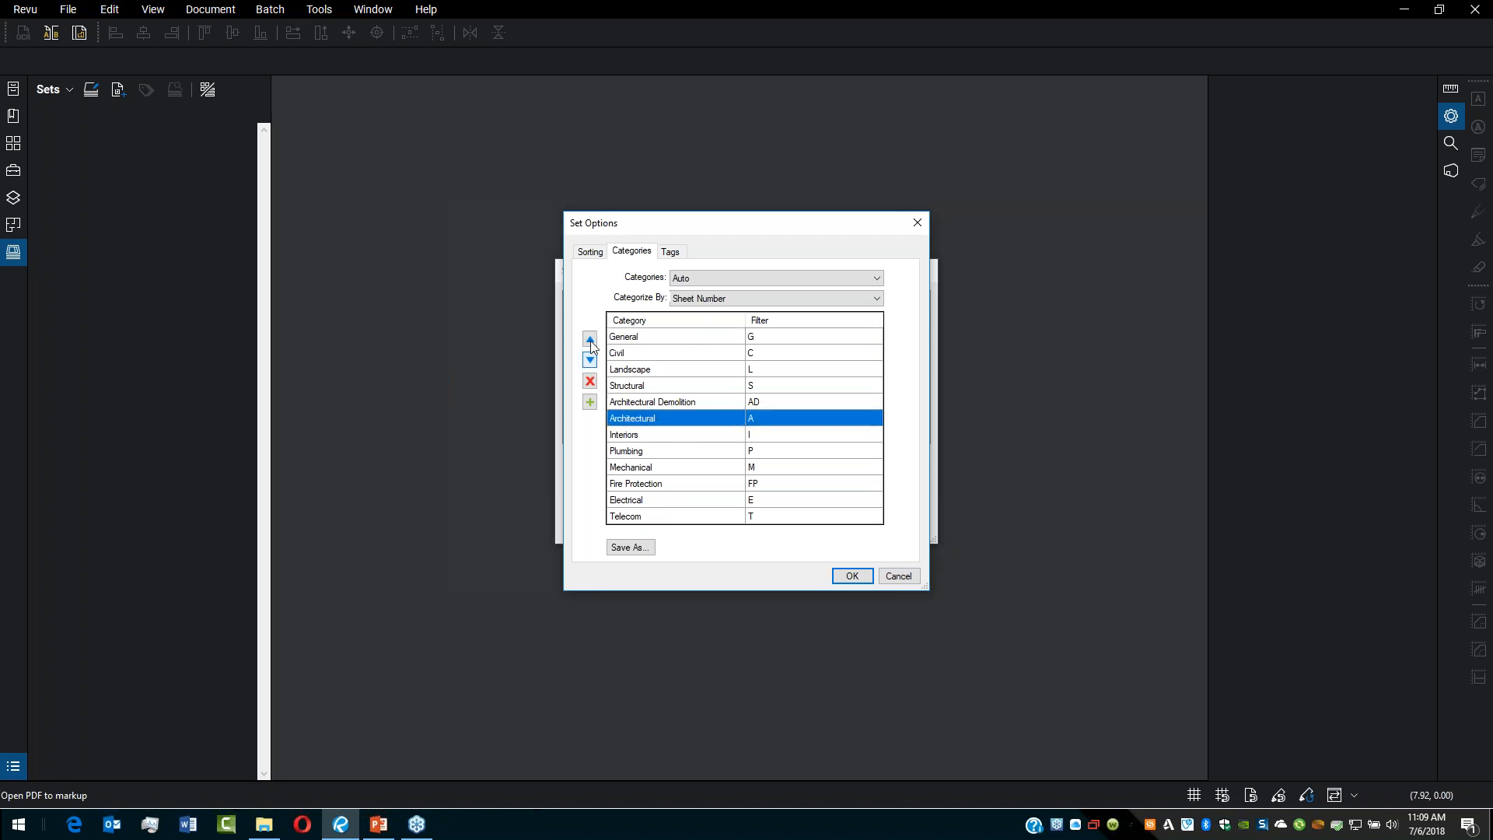
{"action": "left_click", "coordinate": [595, 405]}
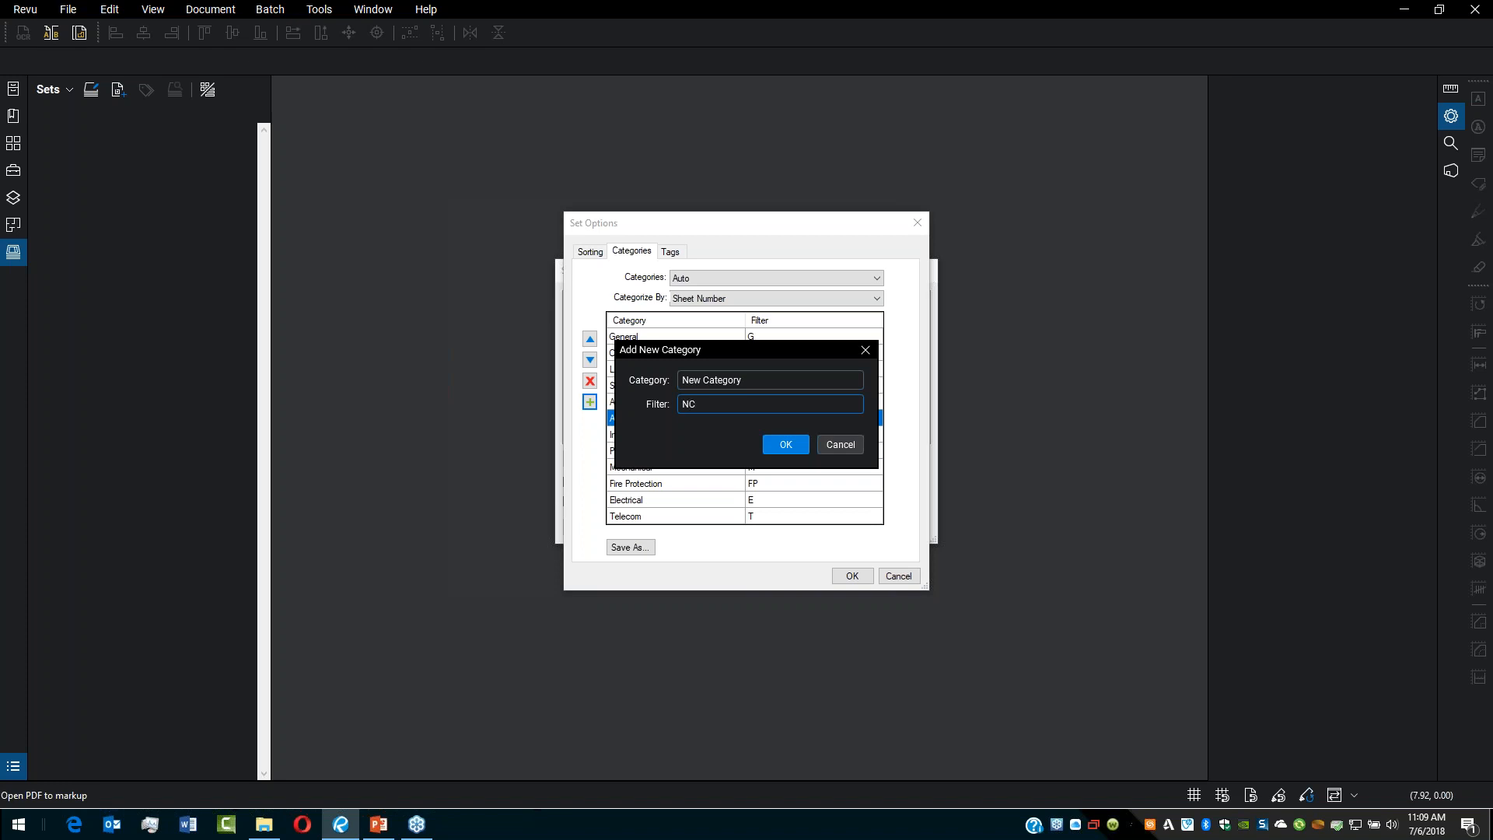
{"action": "left_click", "coordinate": [785, 444]}
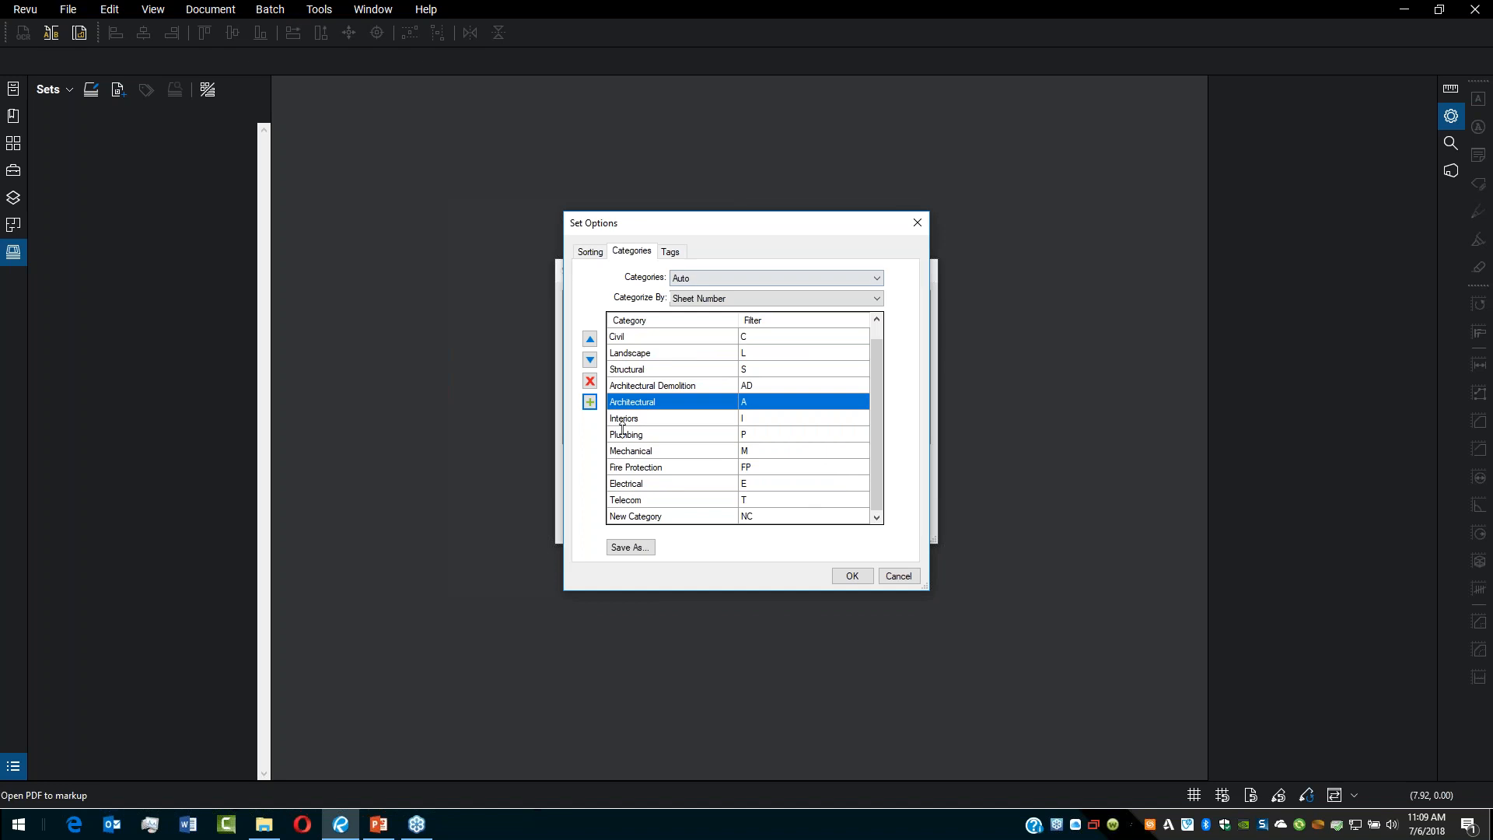
{"action": "left_click", "coordinate": [641, 551]}
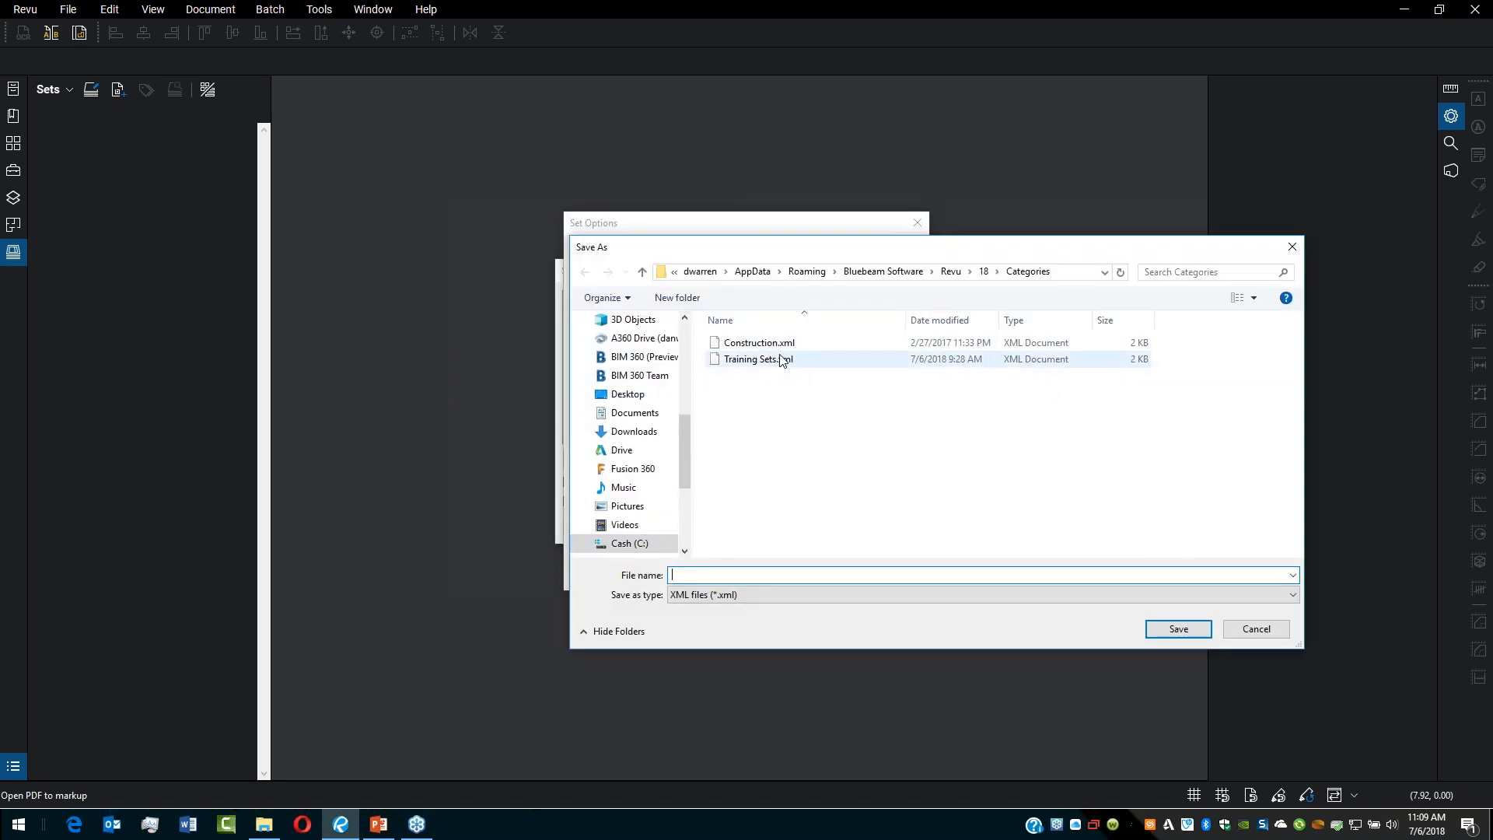
{"action": "left_click", "coordinate": [1280, 628]}
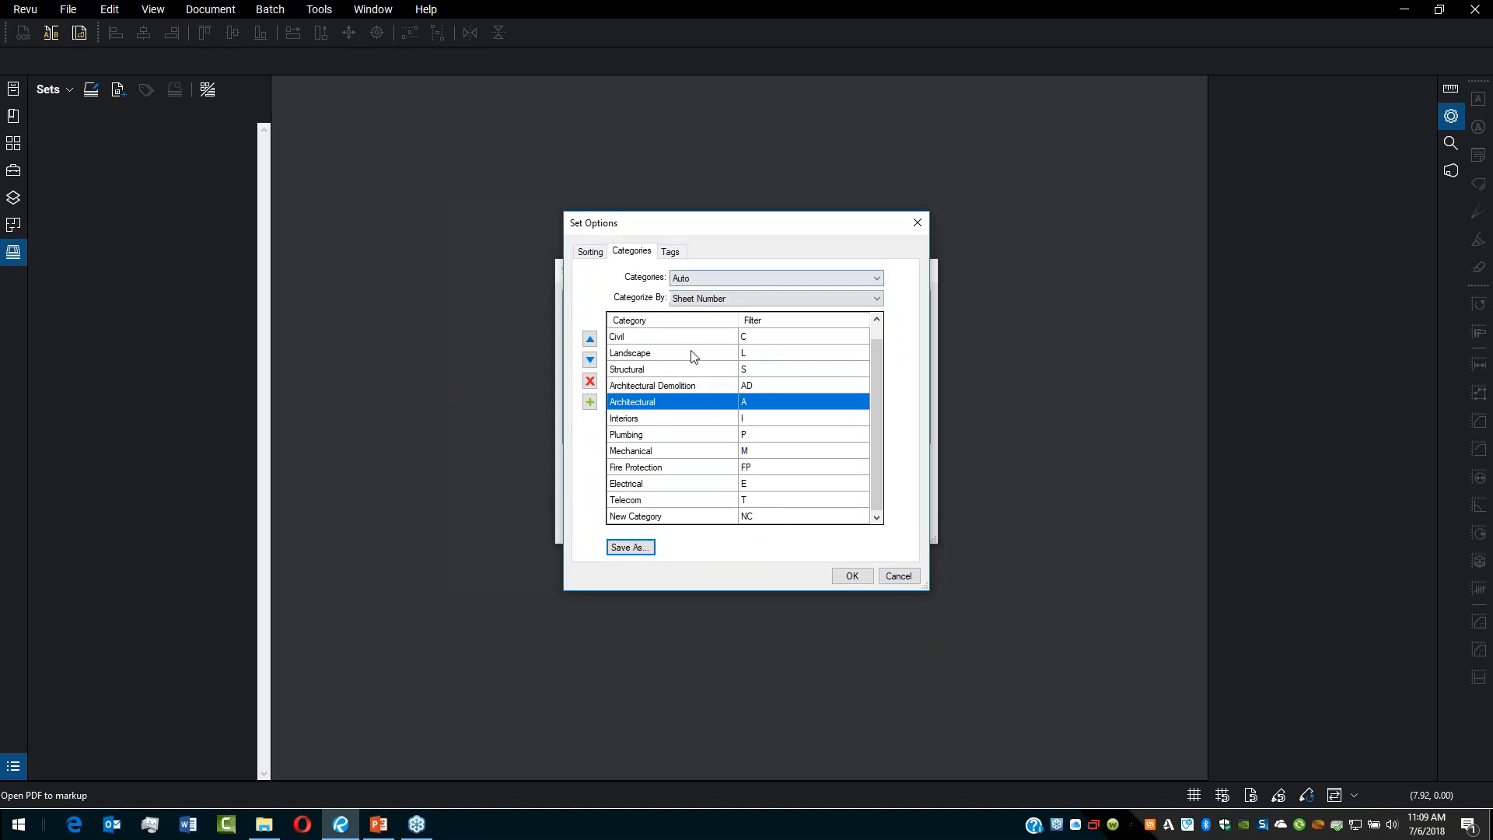
Step: In the set options' tags, add a custom text tag named Issue For
{"action": "left_click", "coordinate": [671, 251]}
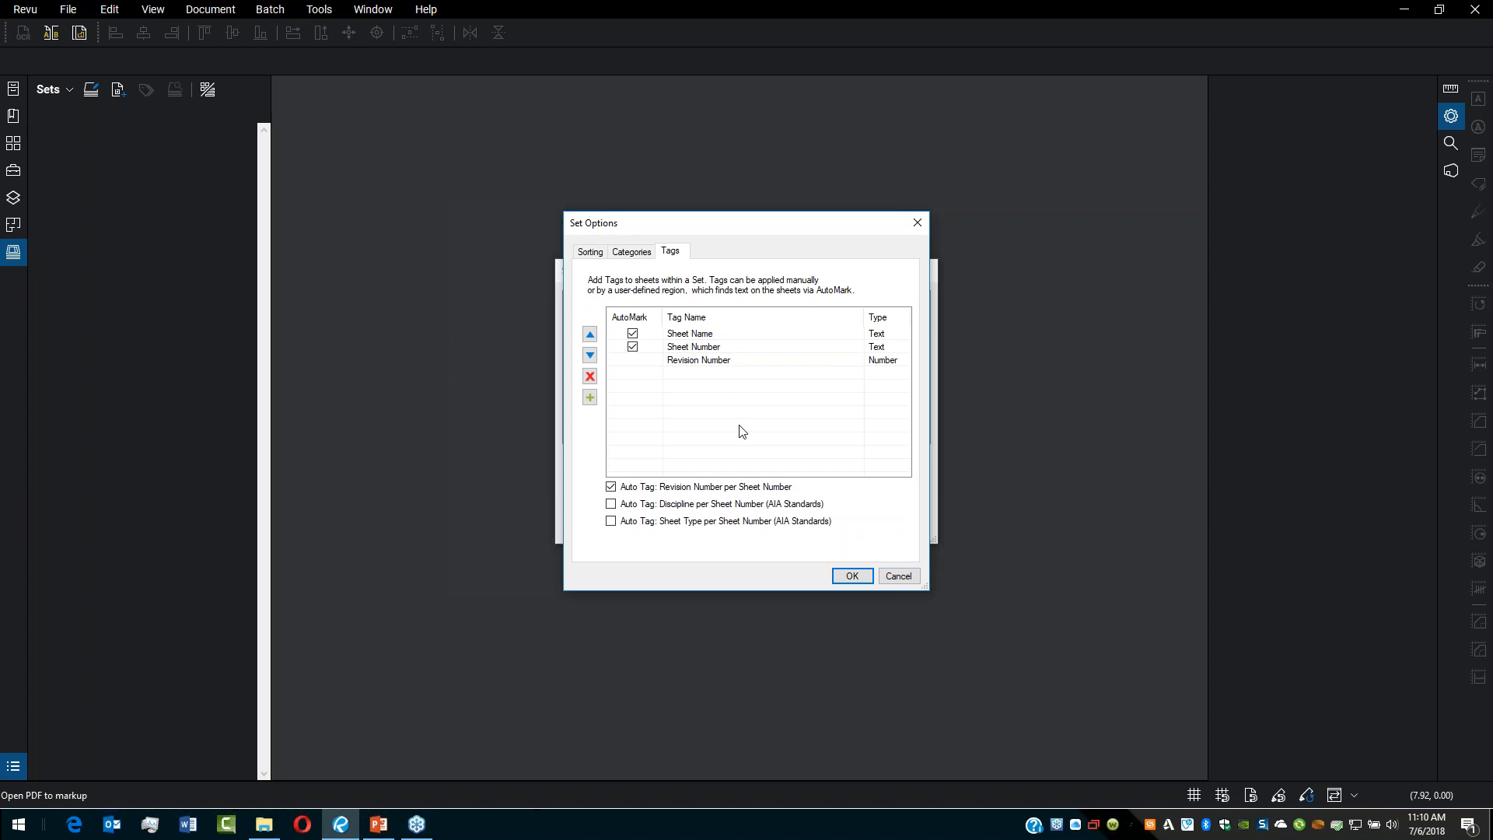
{"action": "left_click", "coordinate": [590, 399]}
{"action": "left_click", "coordinate": [716, 350]}
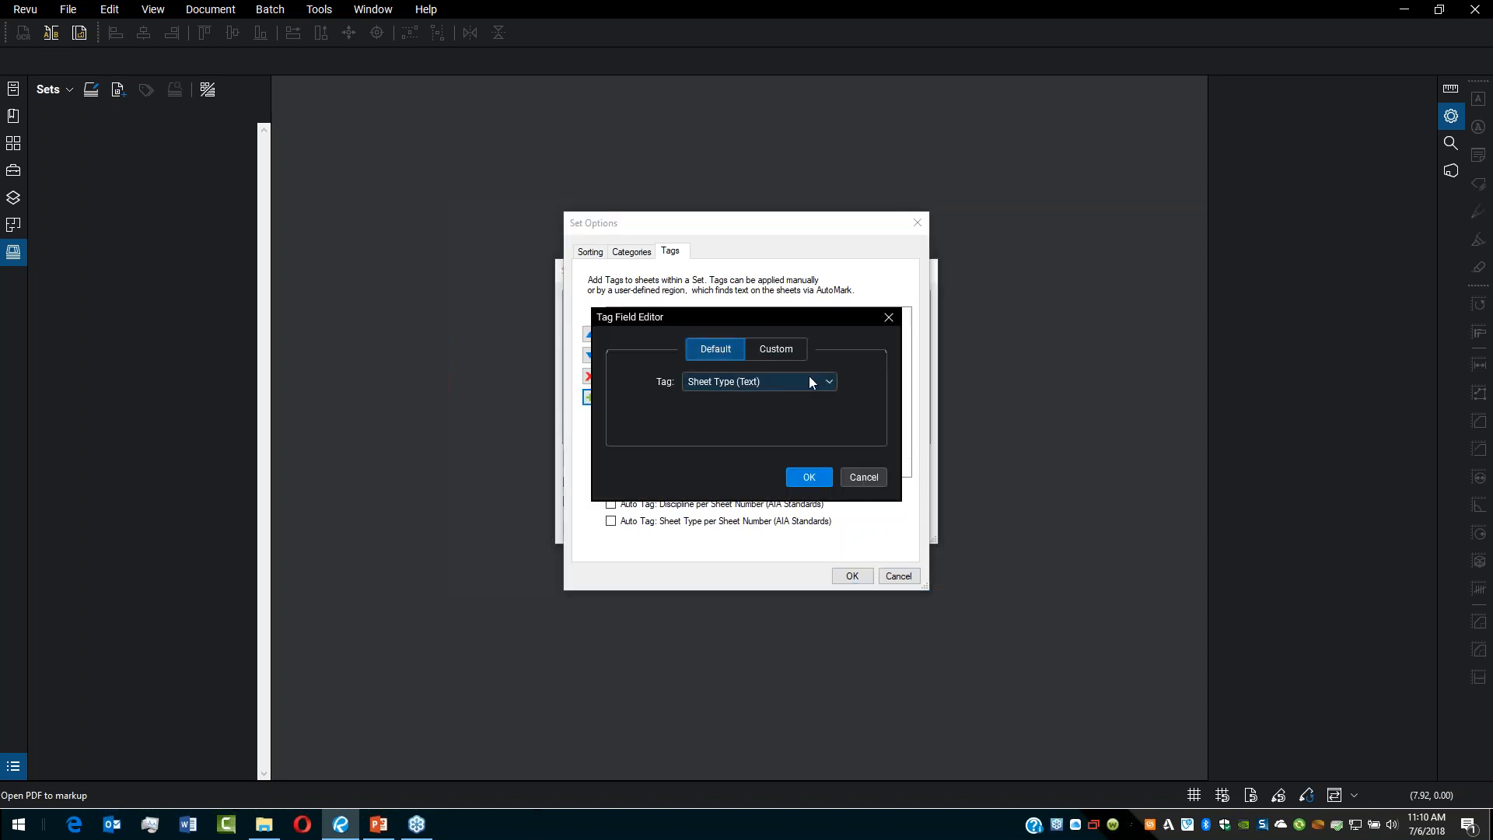
{"action": "left_click", "coordinate": [827, 384]}
{"action": "left_click", "coordinate": [826, 385]}
{"action": "left_click", "coordinate": [787, 349]}
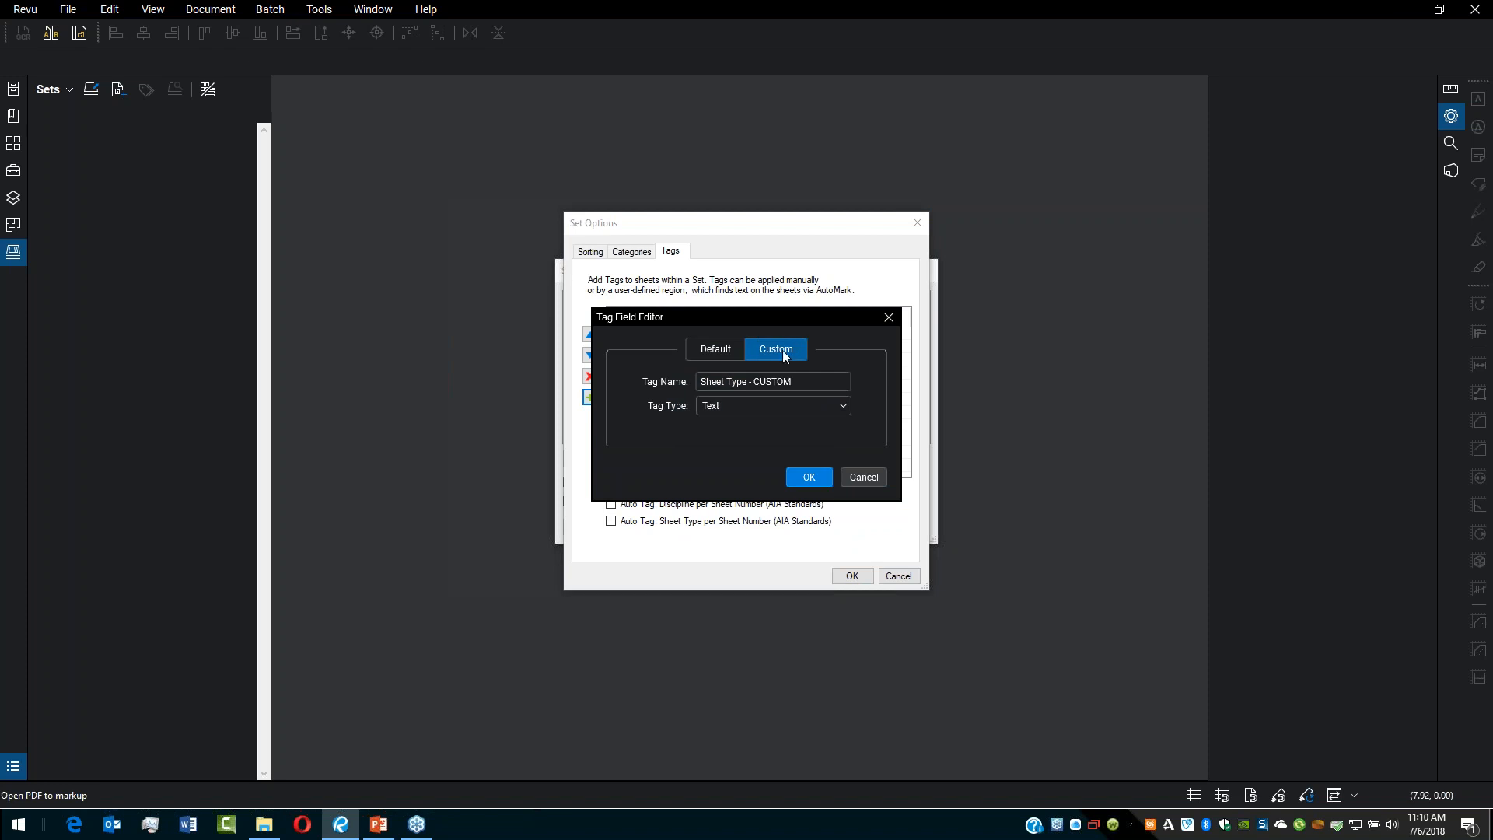
{"action": "left_click_drag", "start_coordinate": [802, 376], "coordinate": [673, 376]}
{"action": "key", "text": "BackSpace"}
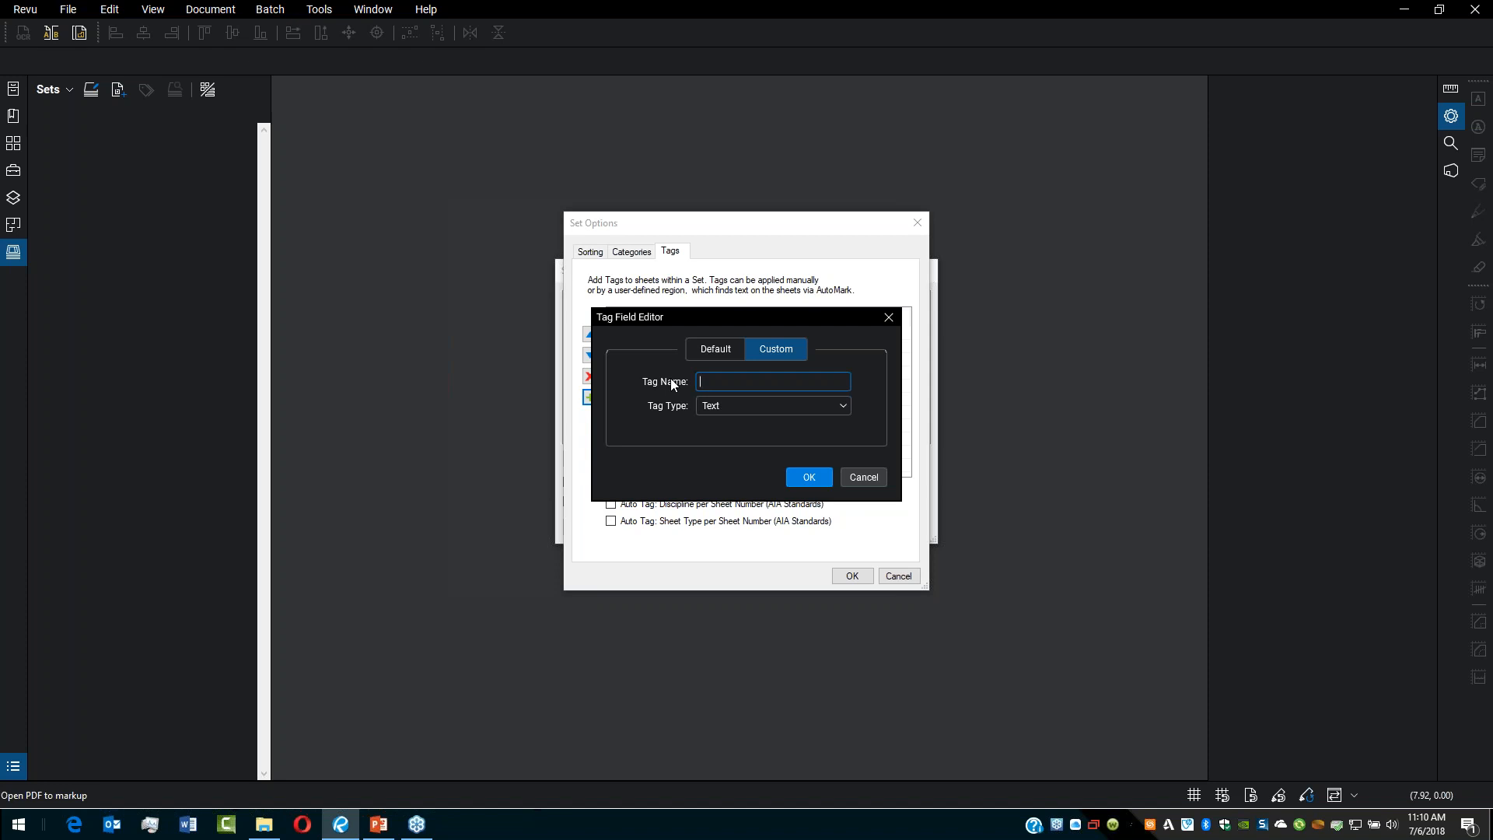
{"action": "type", "text": "Issue For"}
{"action": "key", "text": "Tab"}
{"action": "left_click", "coordinate": [844, 406]}
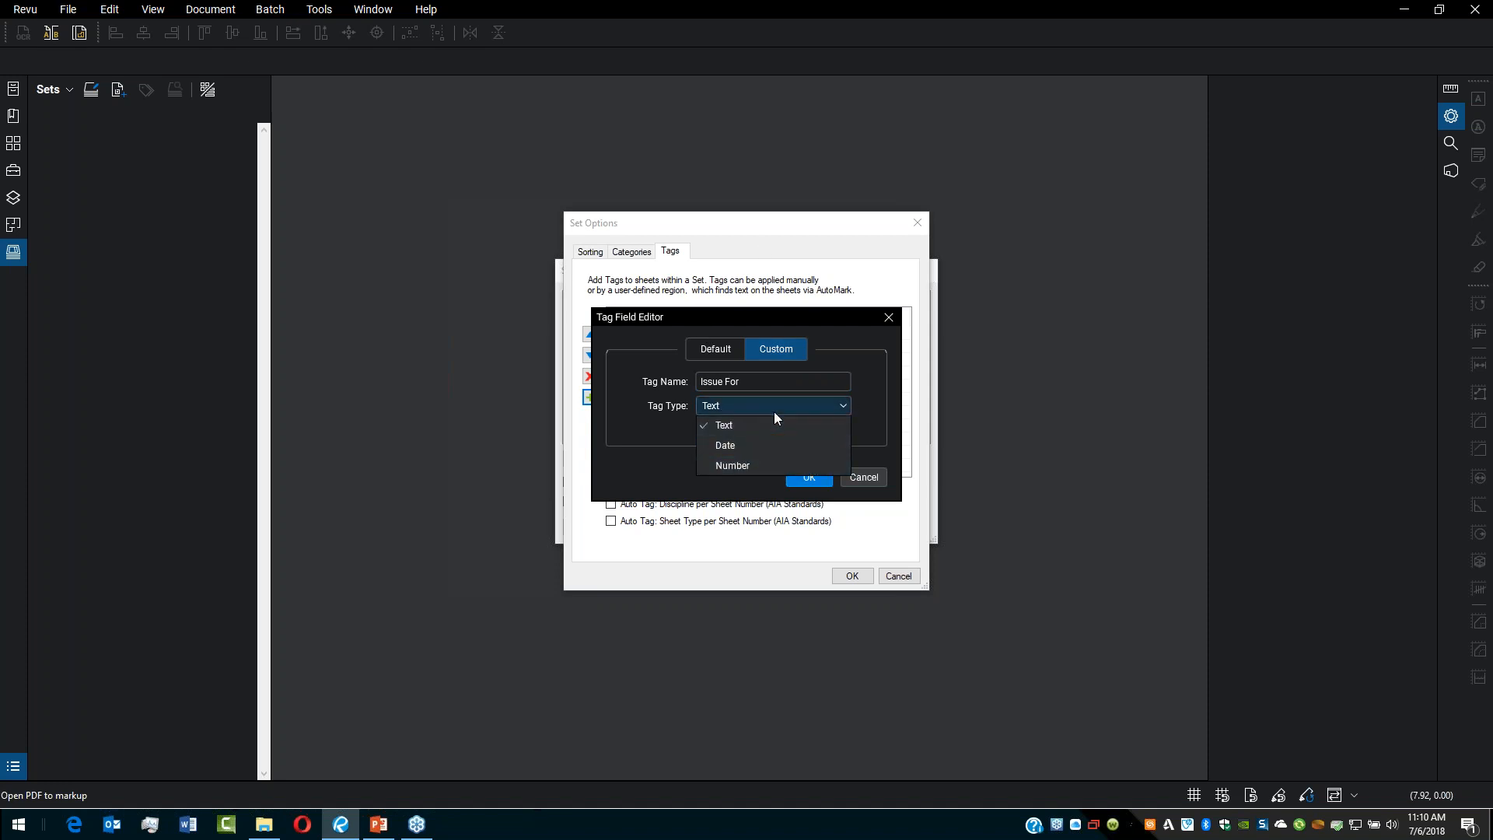
{"action": "left_click", "coordinate": [731, 412]}
{"action": "left_click", "coordinate": [809, 476]}
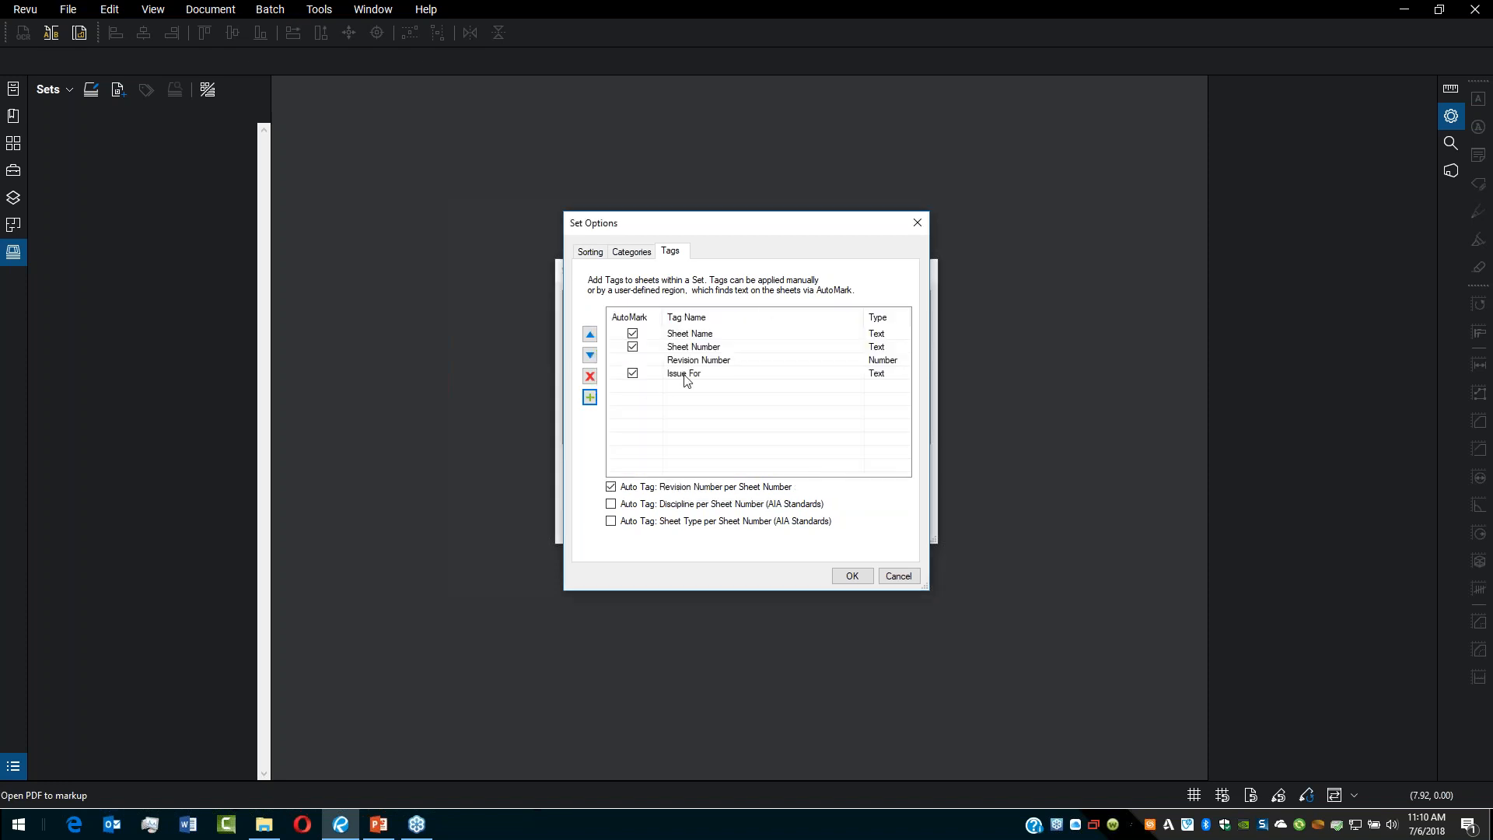
Step: Apply the set options, acknowledge the category reassignment, and accept the set's changes
{"action": "left_click", "coordinate": [857, 575]}
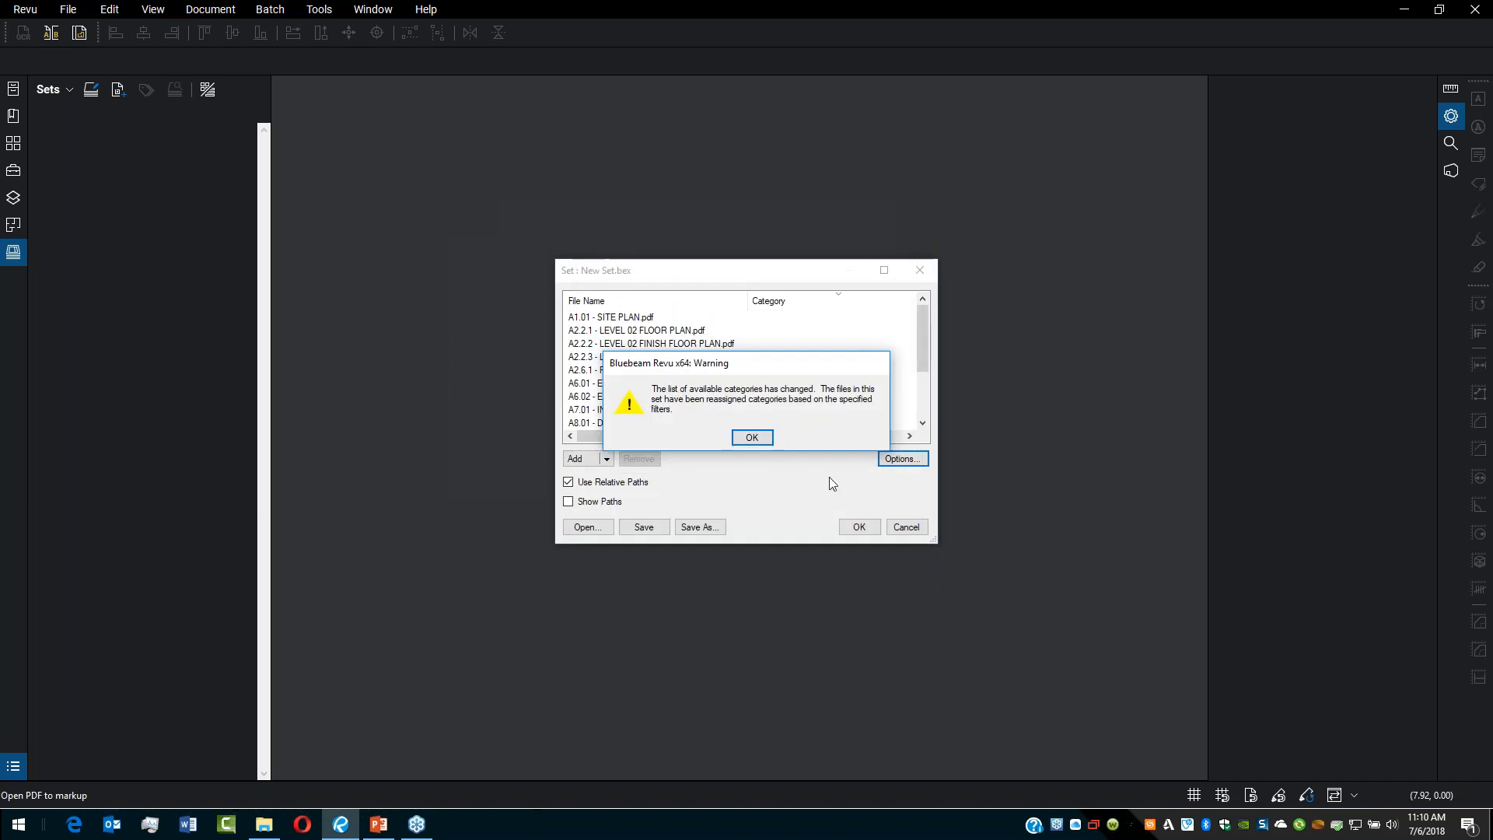
{"action": "left_click", "coordinate": [752, 438]}
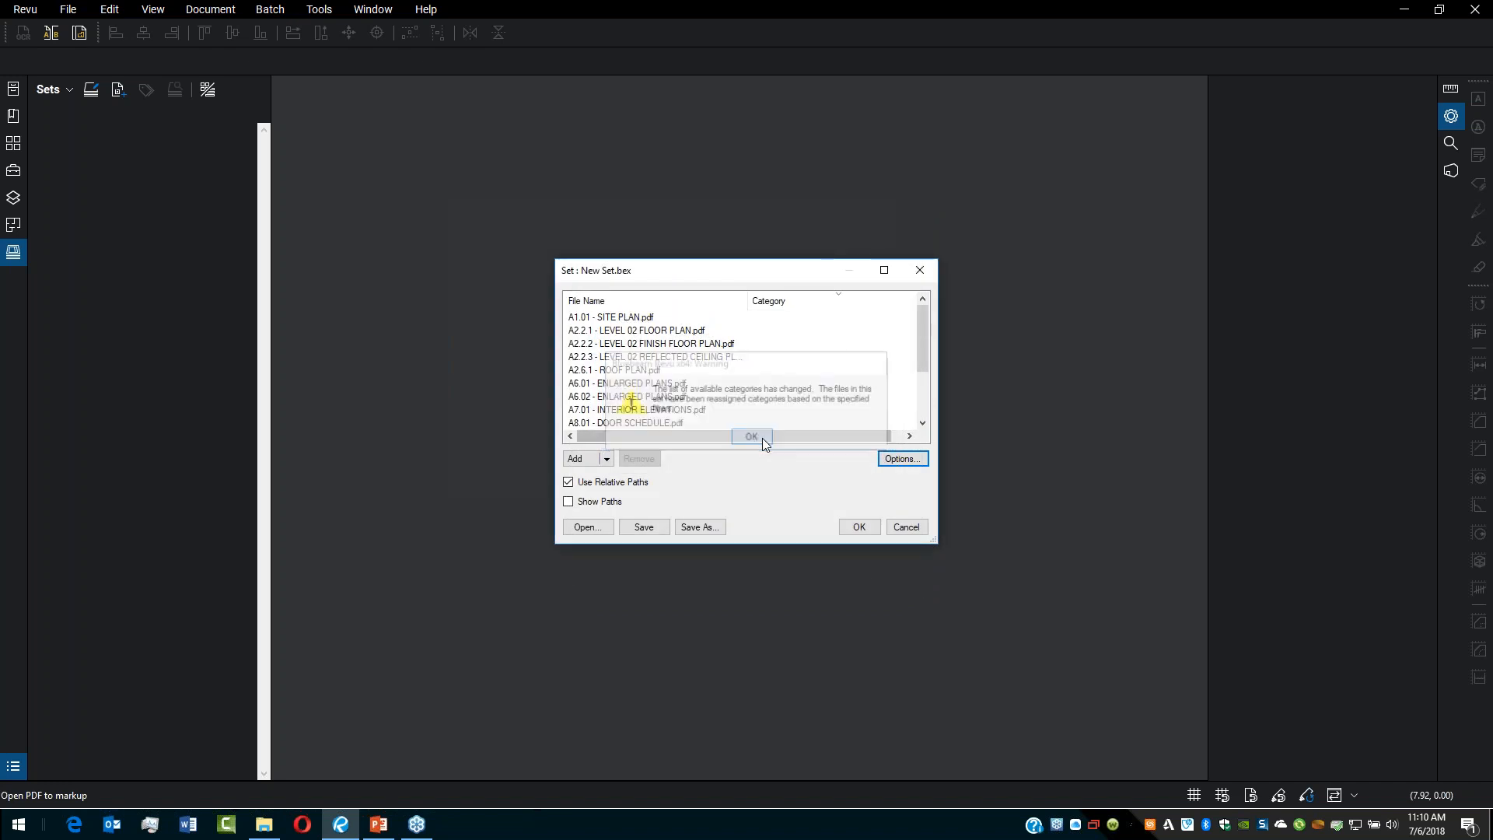
{"action": "left_click", "coordinate": [865, 528]}
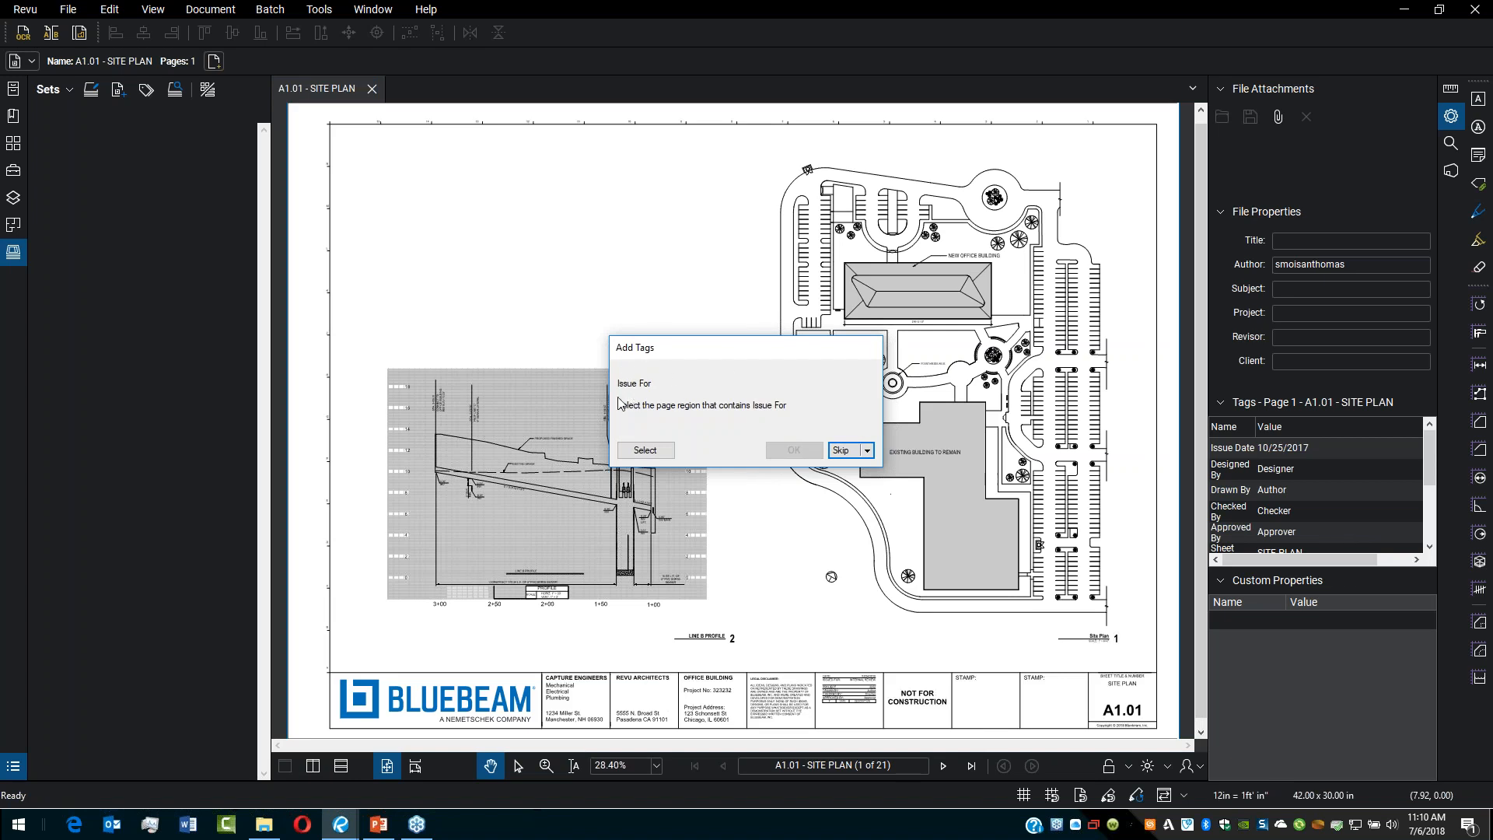
Step: Select the NOT FOR CONSTRUCTION title-block region on A1.01 as the source for the Issue For tag
{"action": "left_click", "coordinate": [653, 455]}
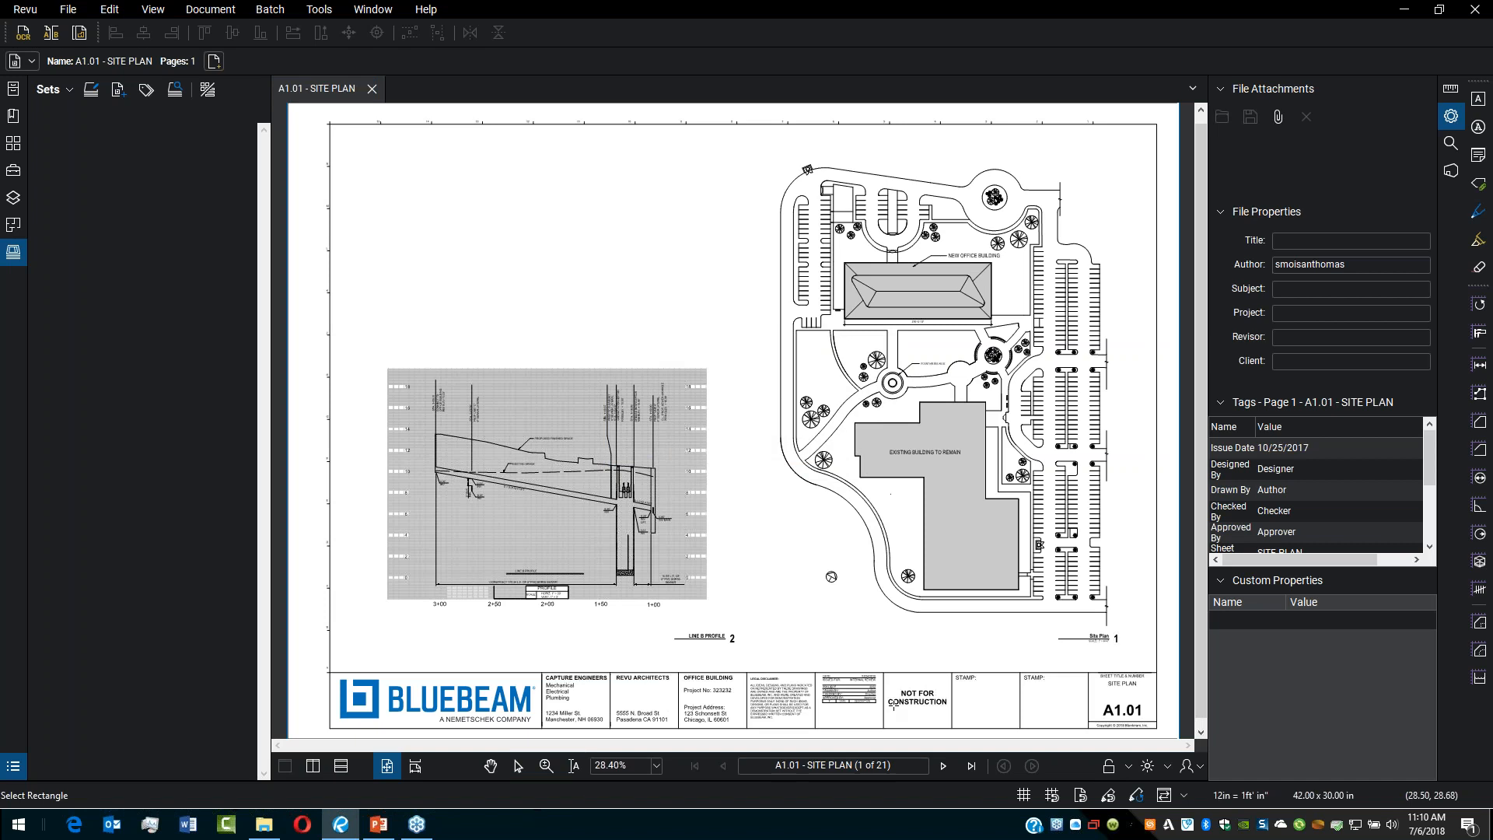
{"action": "scroll", "coordinate": [904, 710], "scroll_direction": "up", "scroll_amount": 4}
{"action": "scroll", "coordinate": [904, 710], "scroll_direction": "up", "scroll_amount": 2}
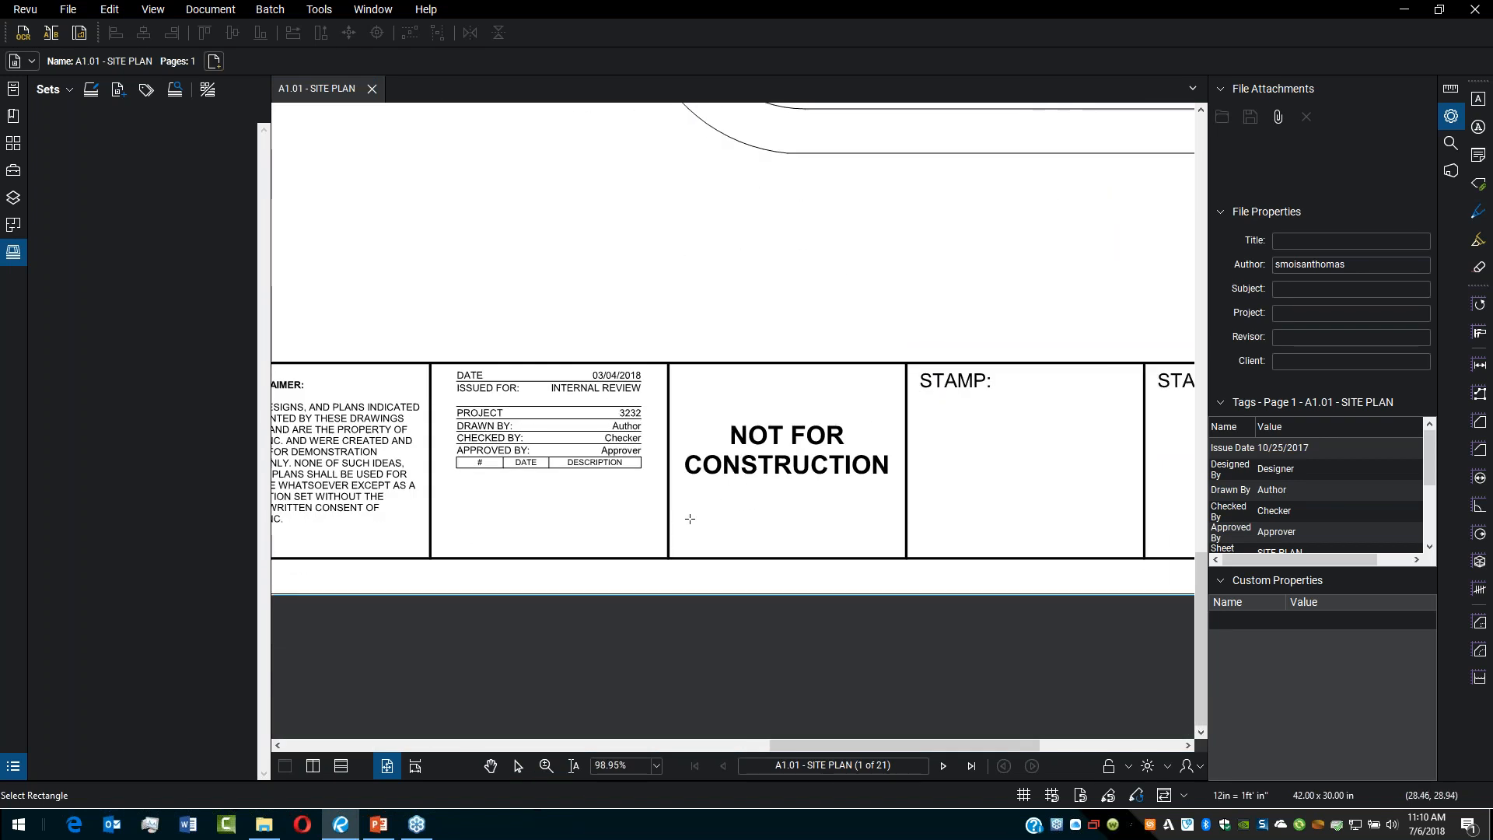
{"action": "left_click_drag", "start_coordinate": [675, 548], "coordinate": [901, 387]}
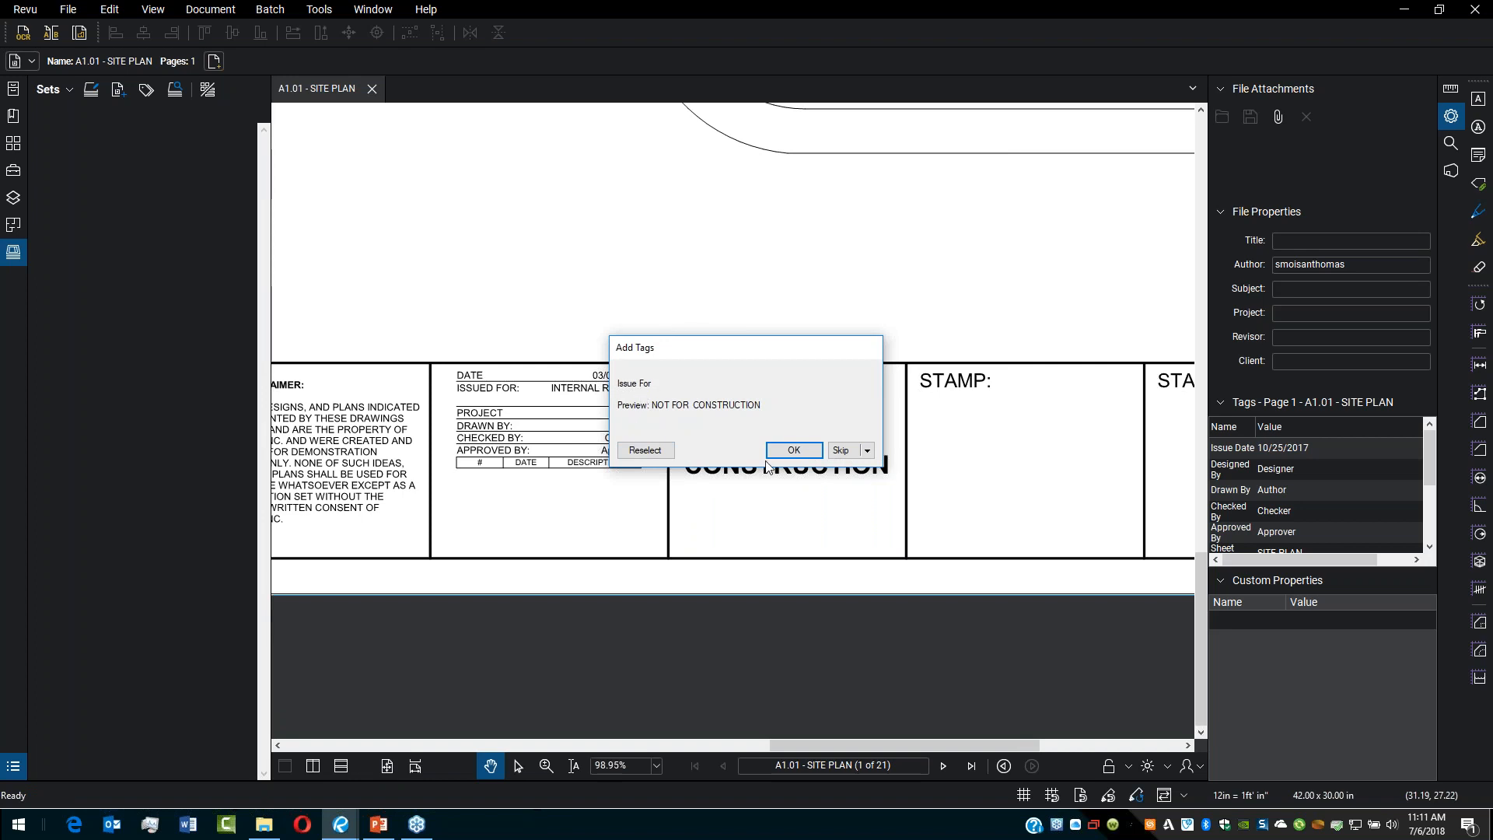
{"action": "left_click", "coordinate": [796, 451]}
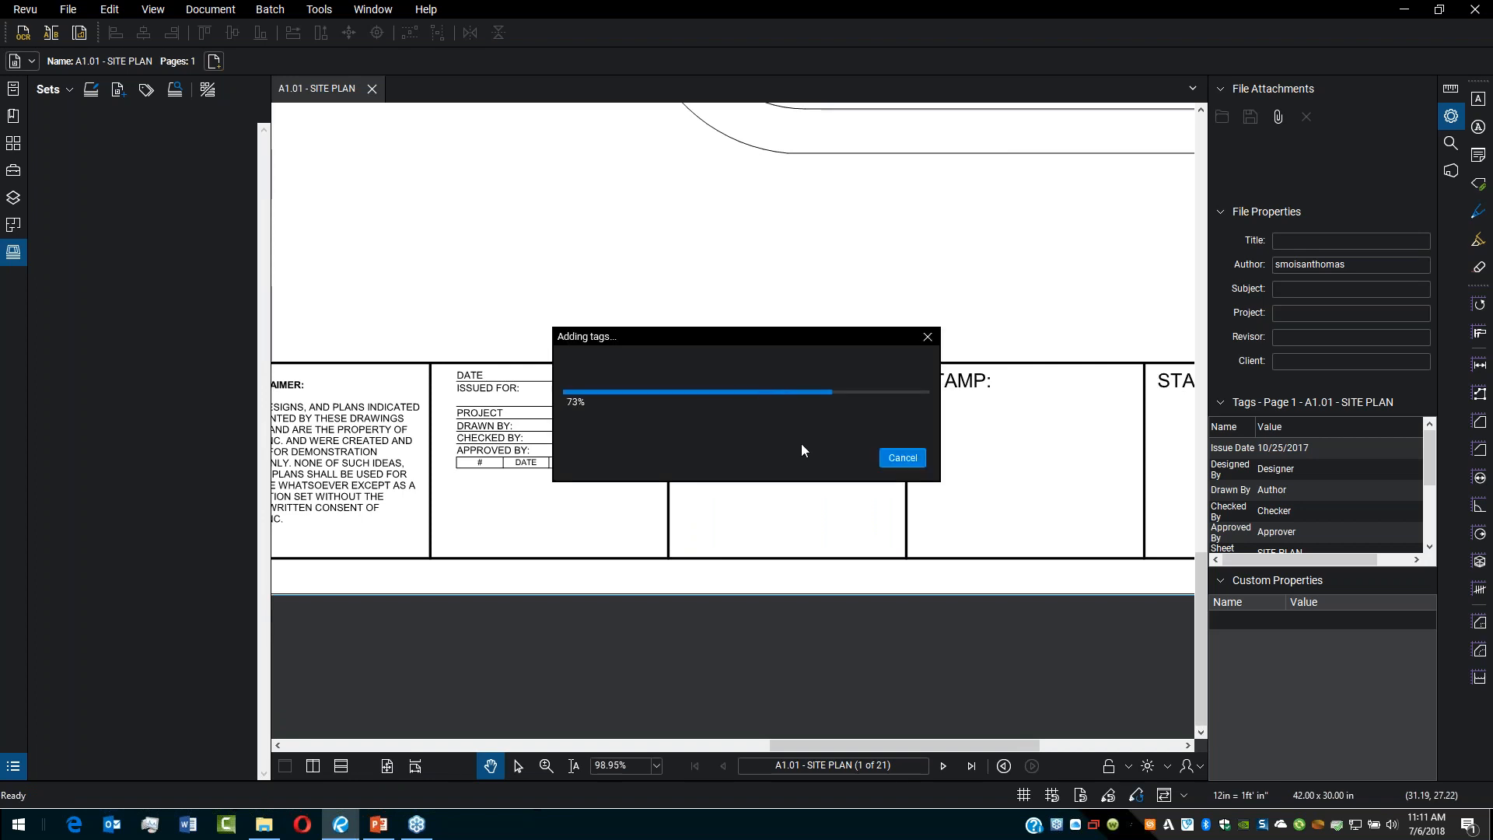
Step: Review the sheet tags table for all sheets and confirm the tag values
{"action": "left_click_drag", "start_coordinate": [750, 235], "coordinate": [603, 155]}
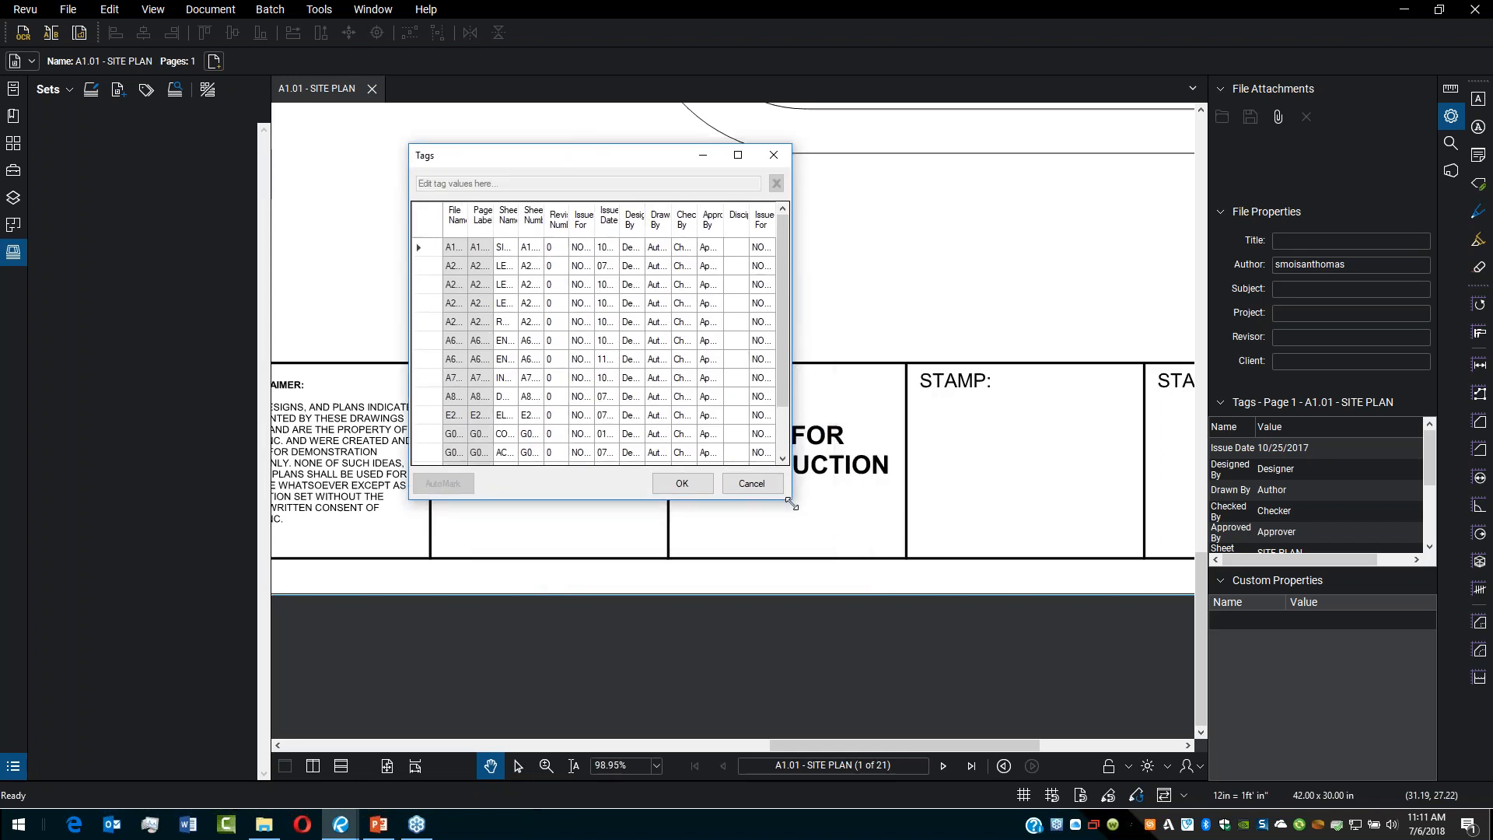
{"action": "left_click_drag", "start_coordinate": [791, 503], "coordinate": [1241, 688]}
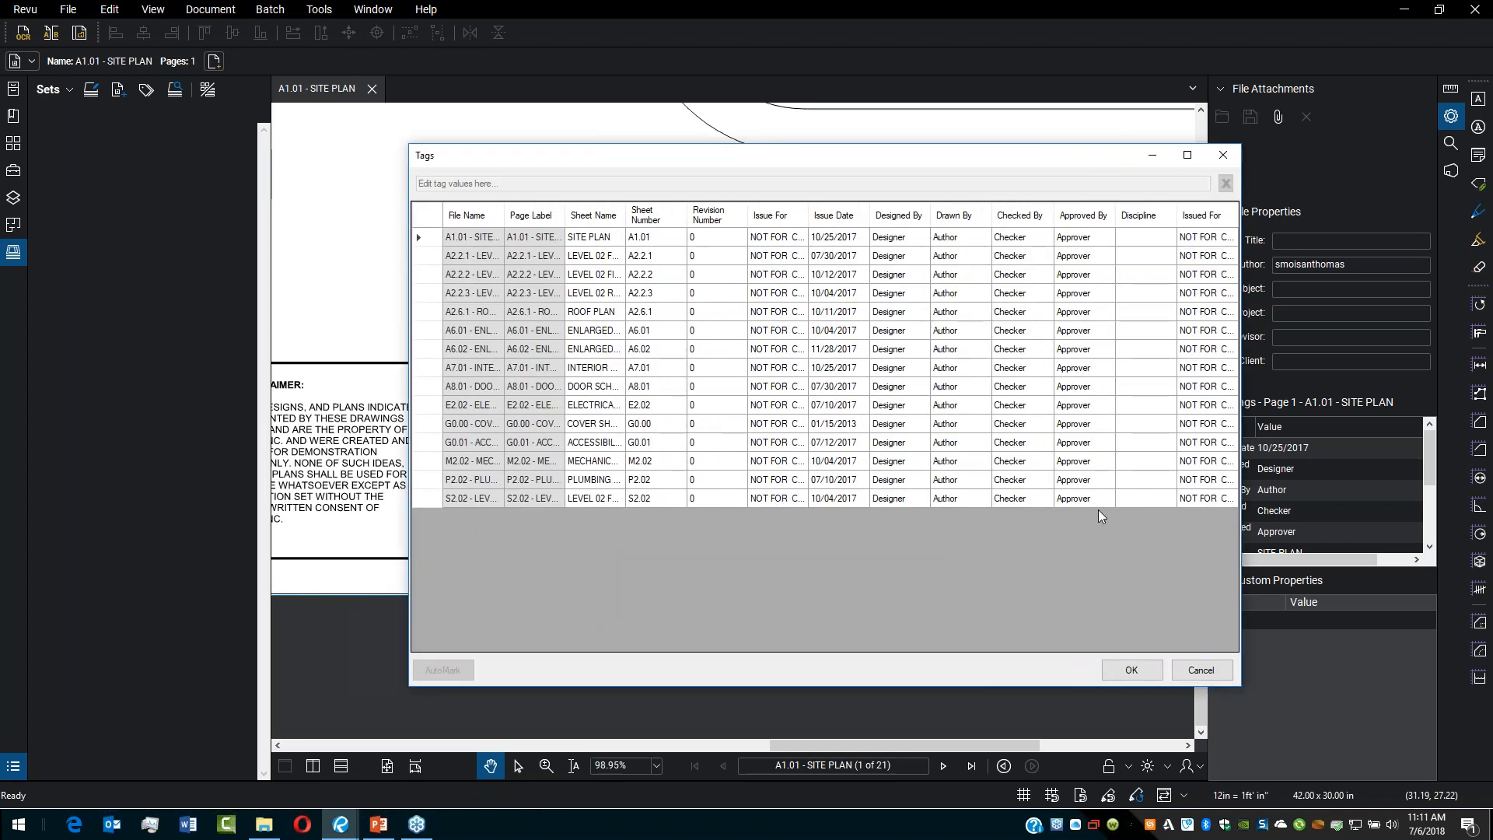
{"action": "left_click_drag", "start_coordinate": [809, 156], "coordinate": [706, 153]}
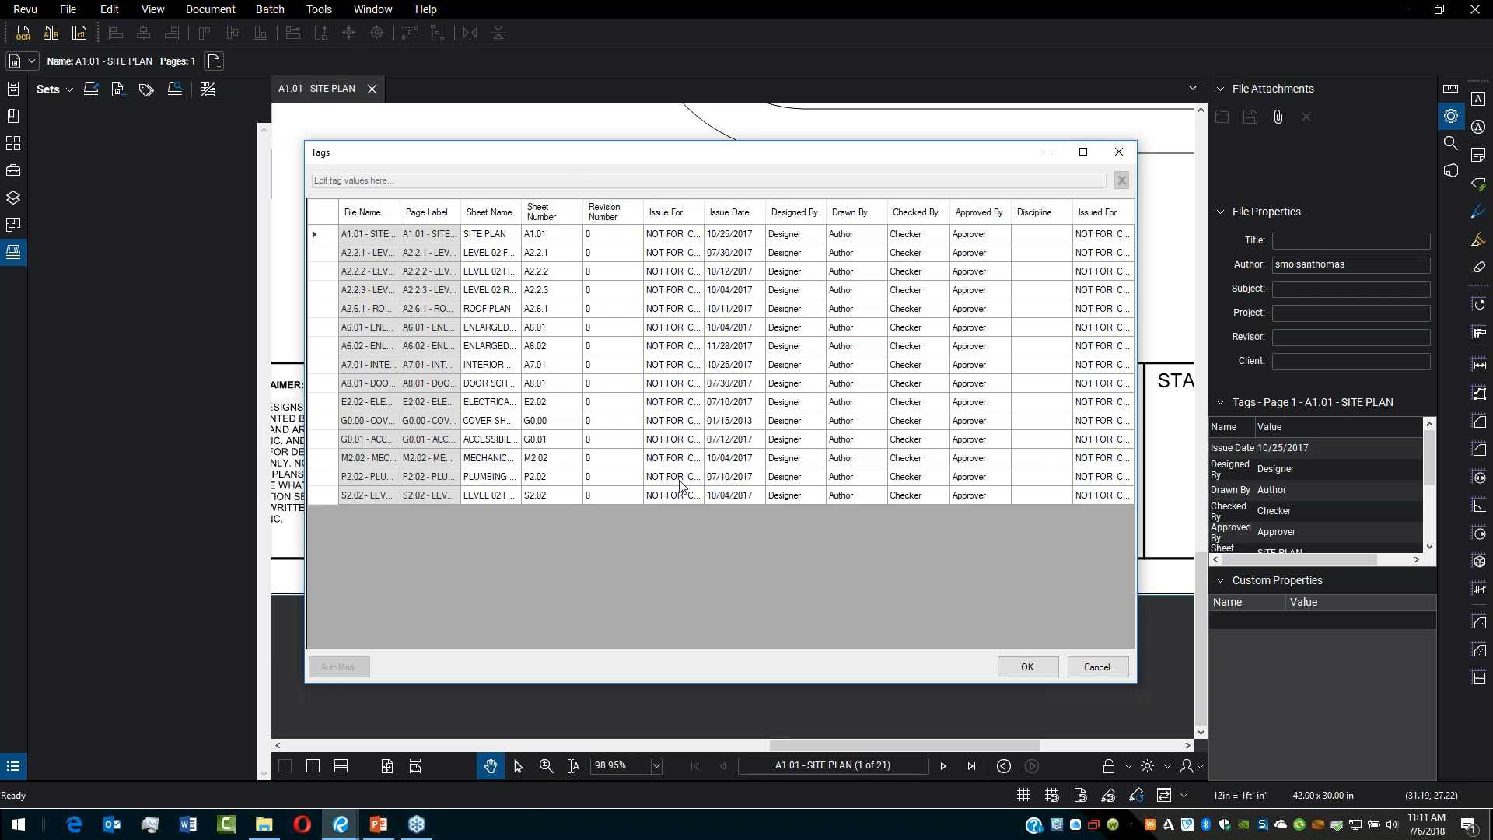
{"action": "left_click", "coordinate": [1039, 667]}
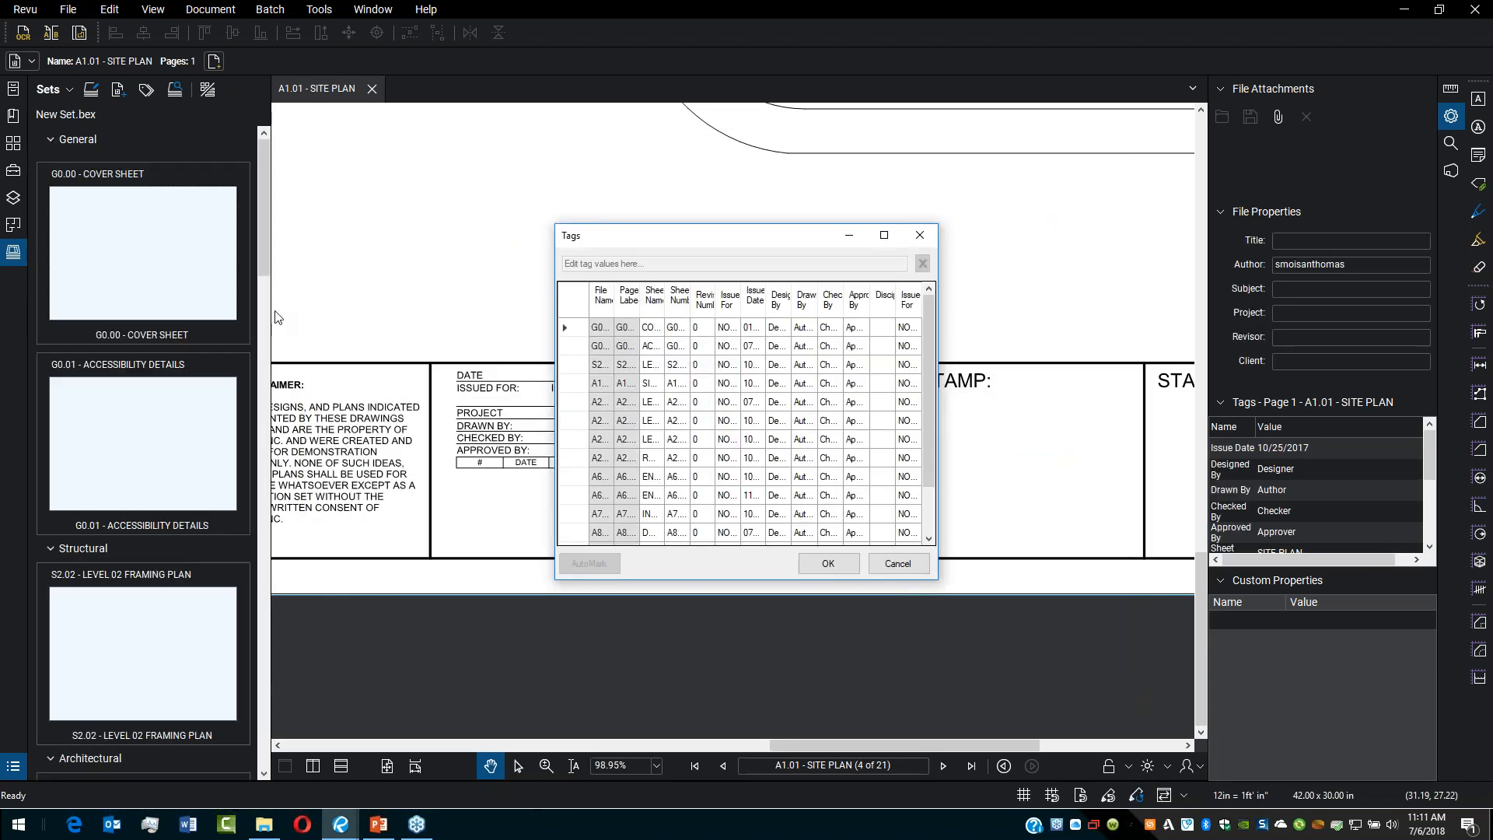
{"action": "left_click", "coordinate": [827, 564]}
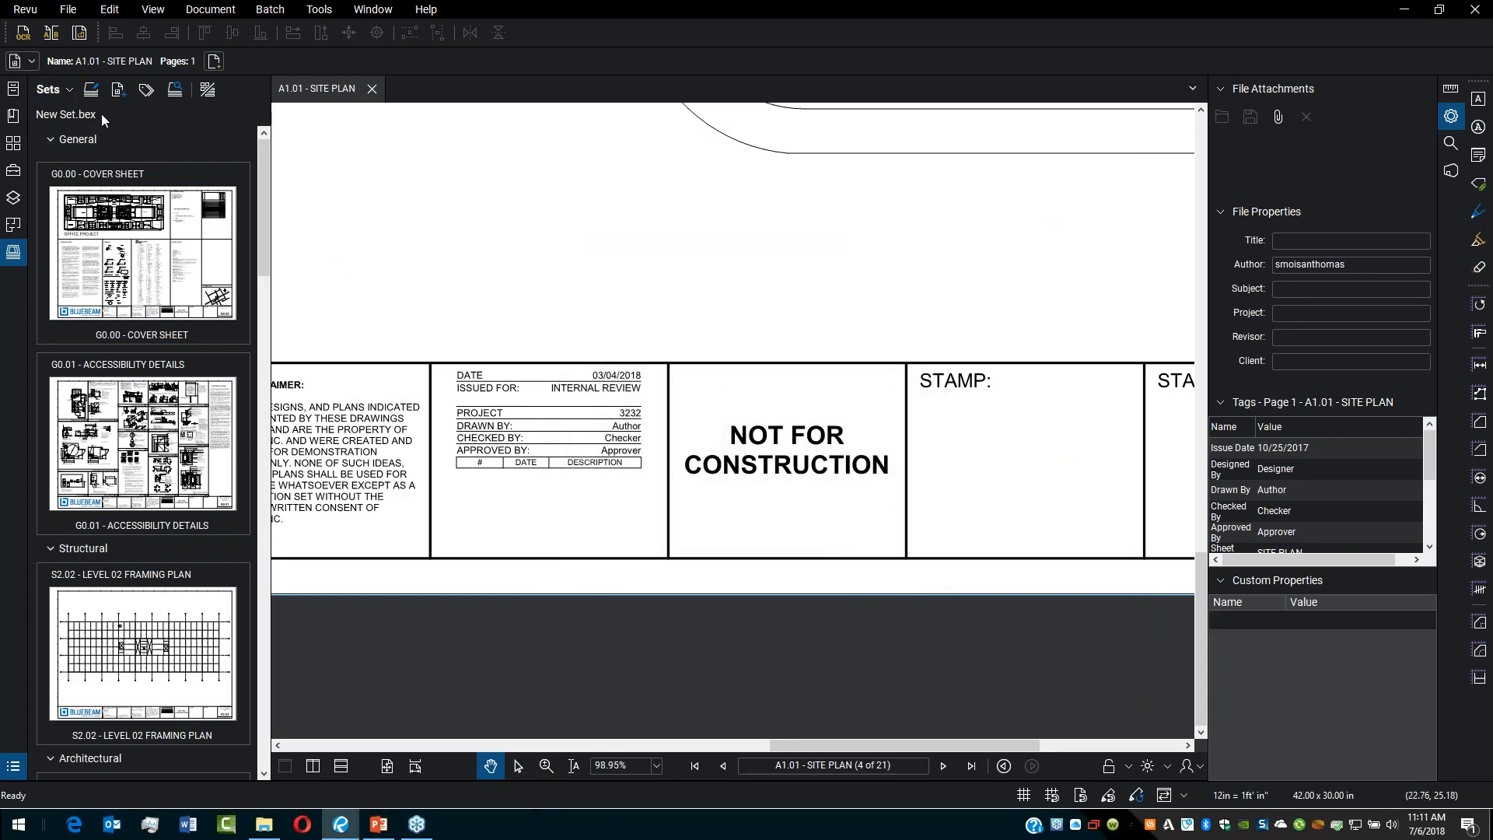
Step: Browse the set's General and Structural category groups and open their sheets
{"action": "left_click", "coordinate": [85, 144]}
{"action": "left_click", "coordinate": [86, 144]}
{"action": "left_click", "coordinate": [128, 253]}
{"action": "left_click", "coordinate": [168, 446]}
{"action": "left_click", "coordinate": [168, 628]}
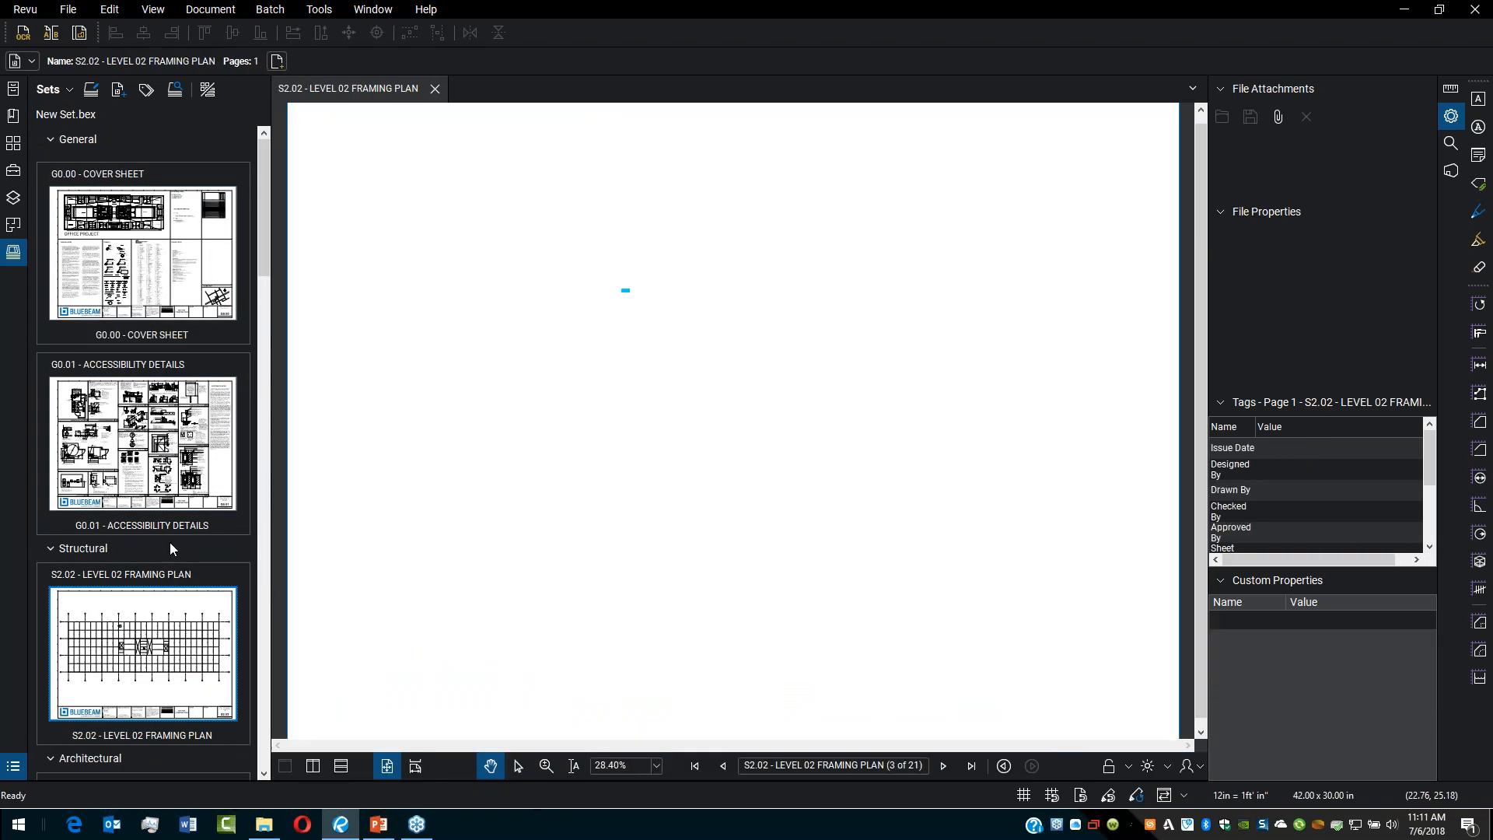
{"action": "left_click", "coordinate": [91, 139]}
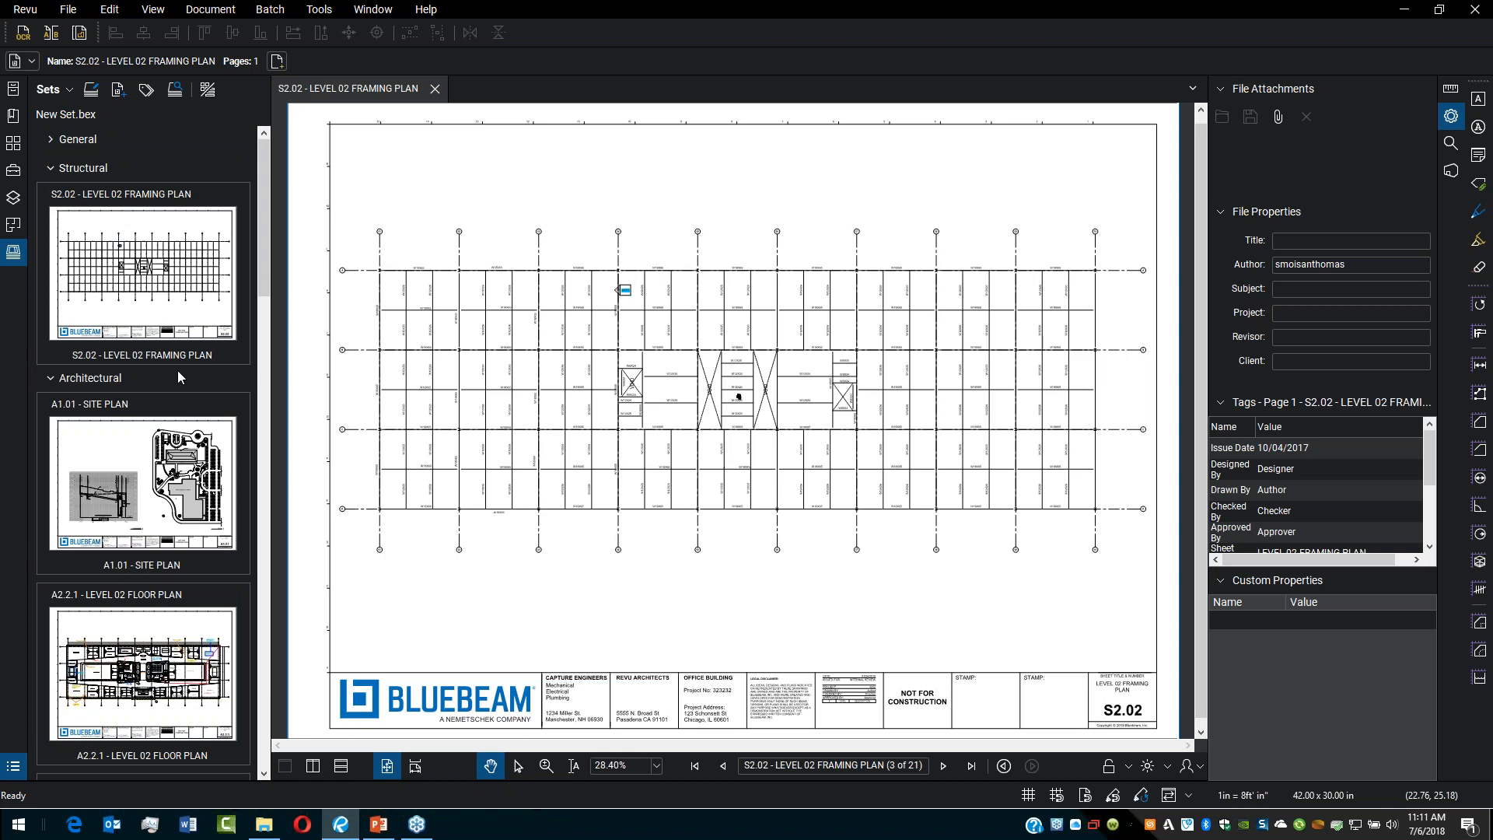
{"action": "scroll", "coordinate": [216, 399], "scroll_direction": "down", "scroll_amount": 3}
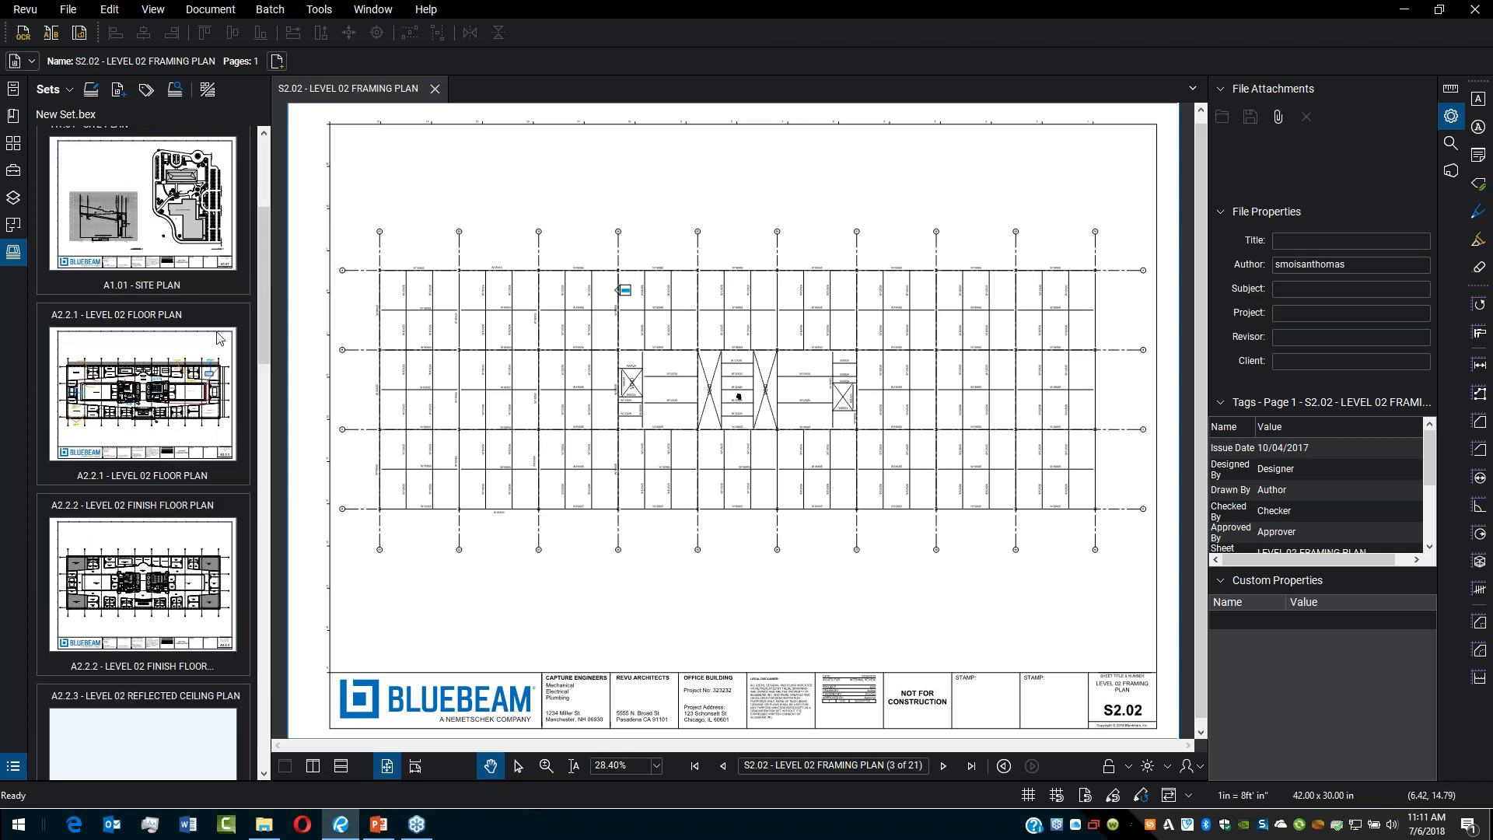
{"action": "scroll", "coordinate": [216, 399], "scroll_direction": "up", "scroll_amount": 3}
{"action": "scroll", "coordinate": [700, 460], "scroll_direction": "up", "scroll_amount": 2}
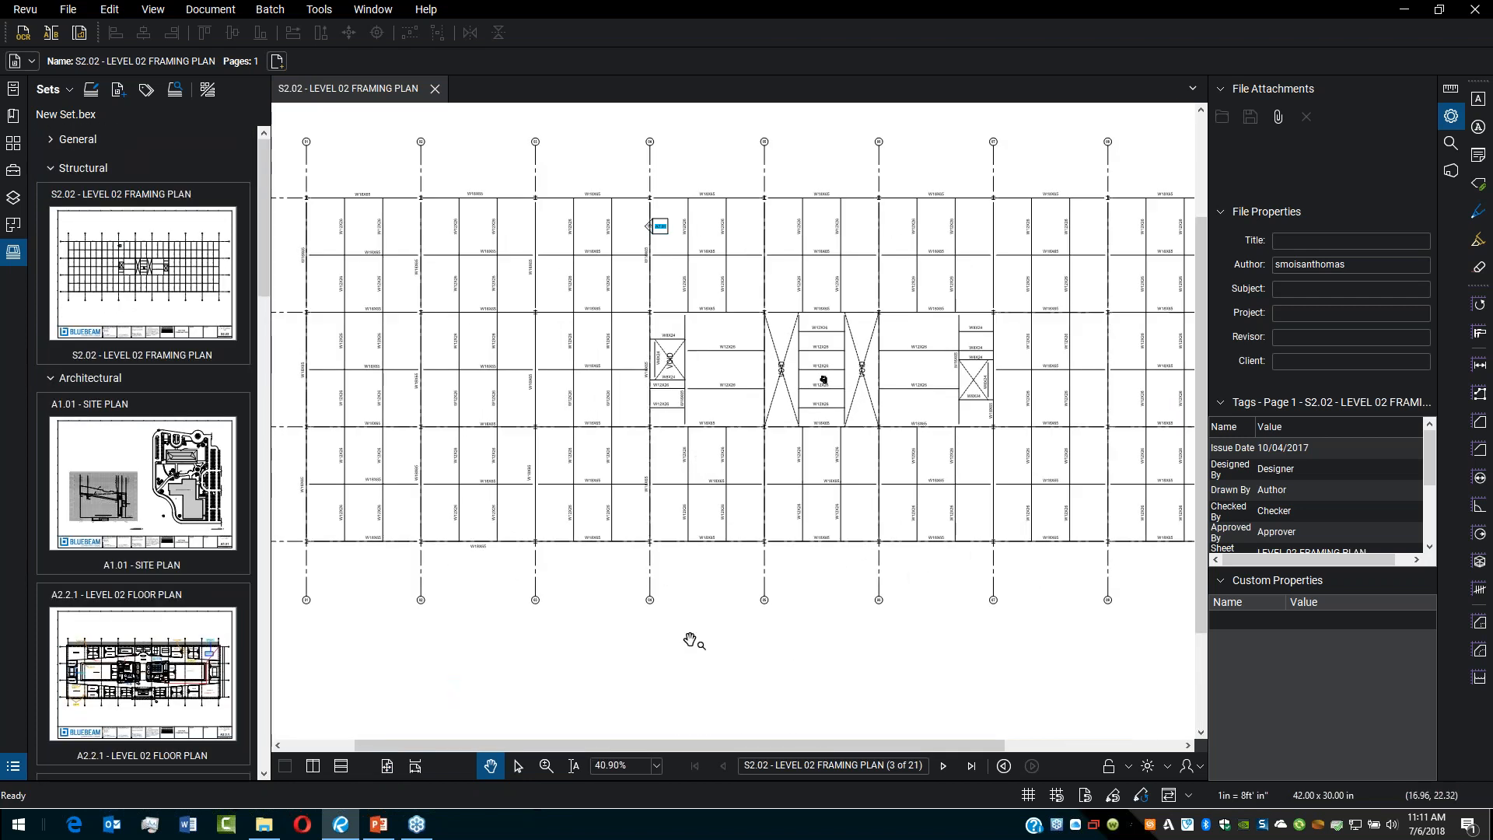
{"action": "left_click", "coordinate": [92, 91]}
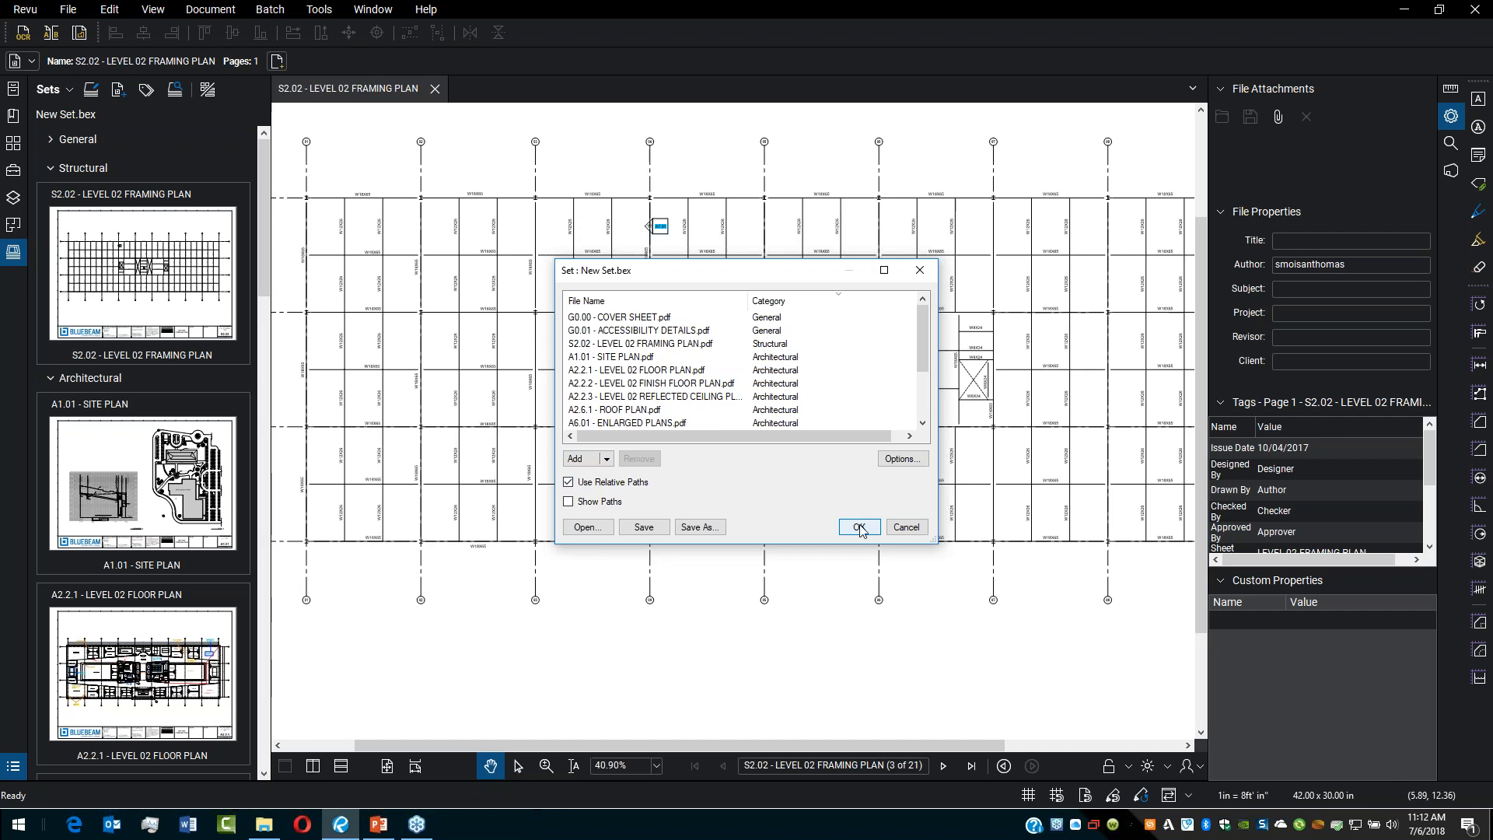
{"action": "left_click", "coordinate": [912, 528]}
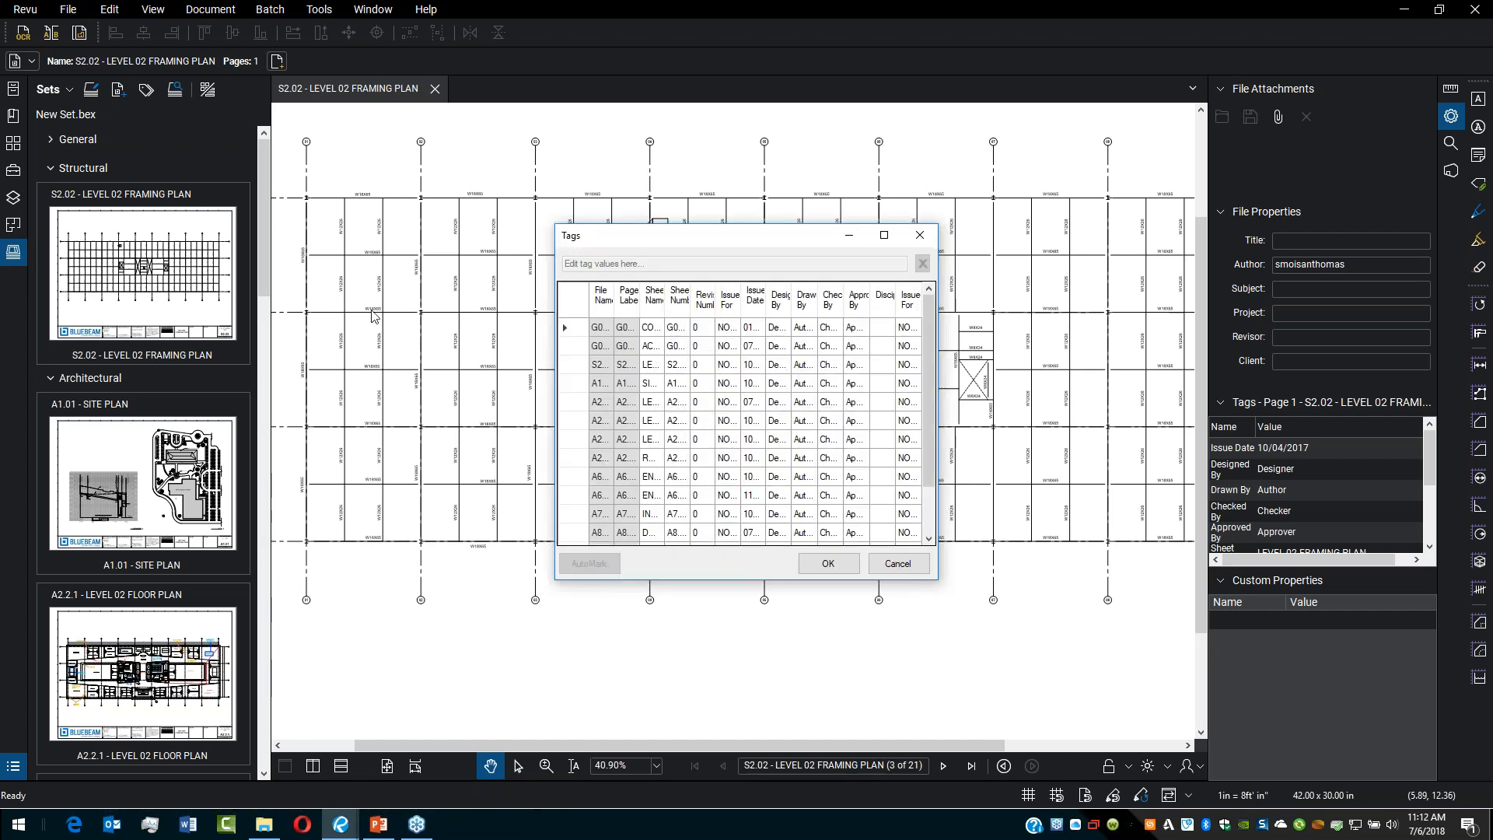
{"action": "left_click", "coordinate": [908, 567]}
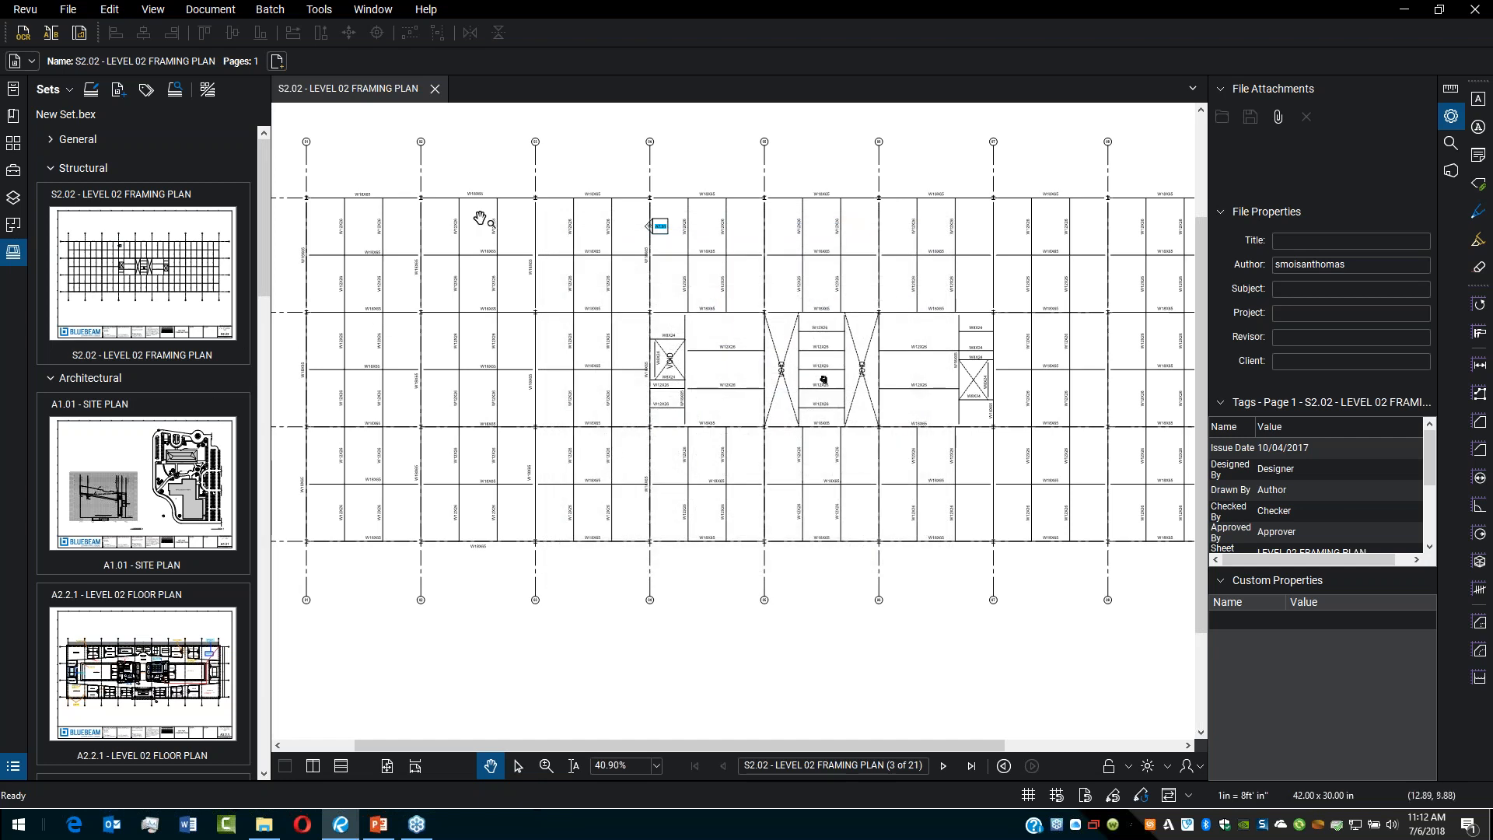
Step: Expand the General group and open the G0.01 accessibility details sheet to inspect it
{"action": "left_click", "coordinate": [105, 269]}
{"action": "left_click", "coordinate": [100, 148]}
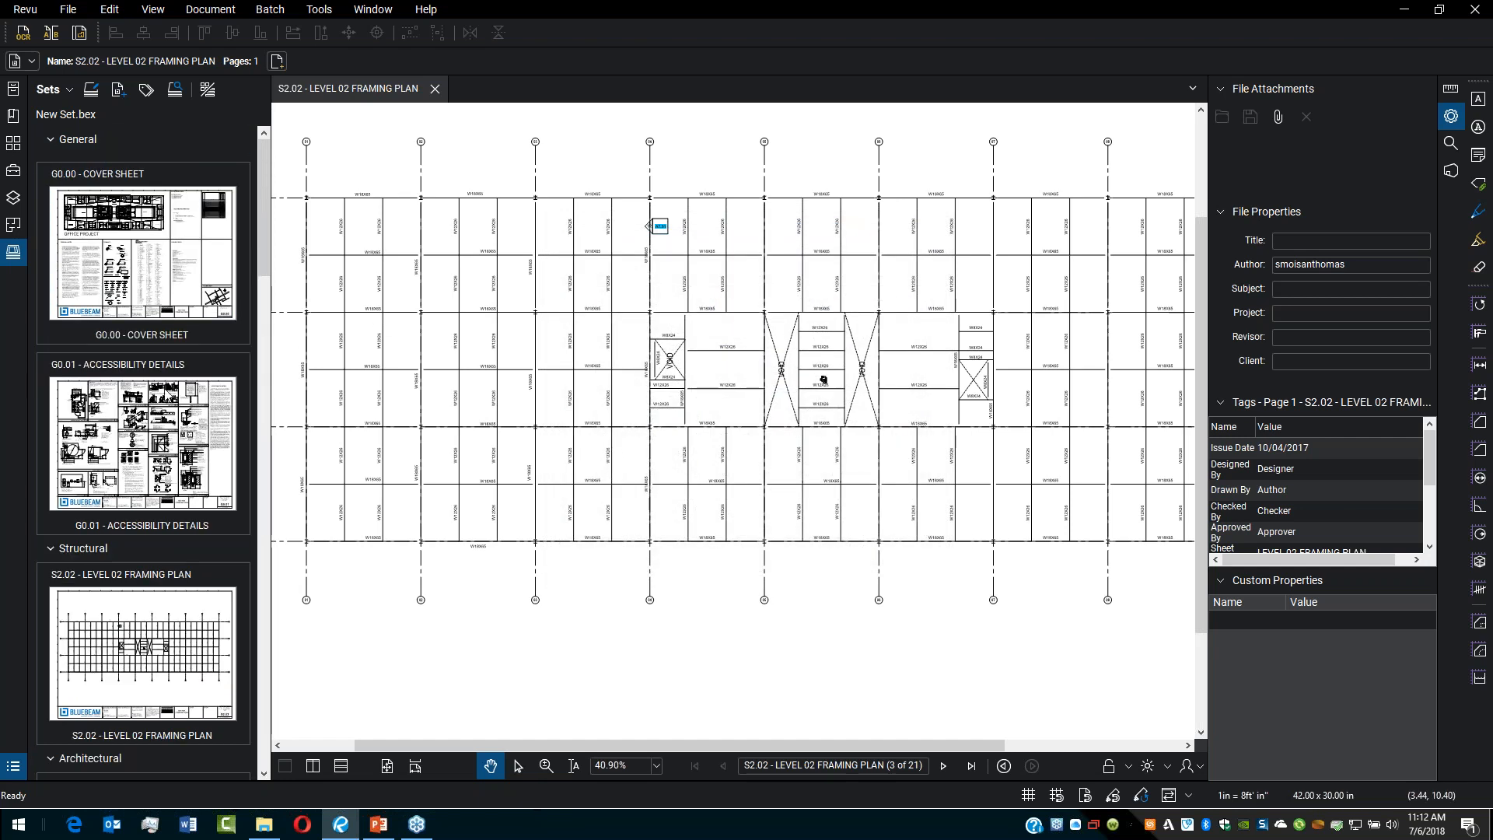
{"action": "left_click", "coordinate": [165, 497]}
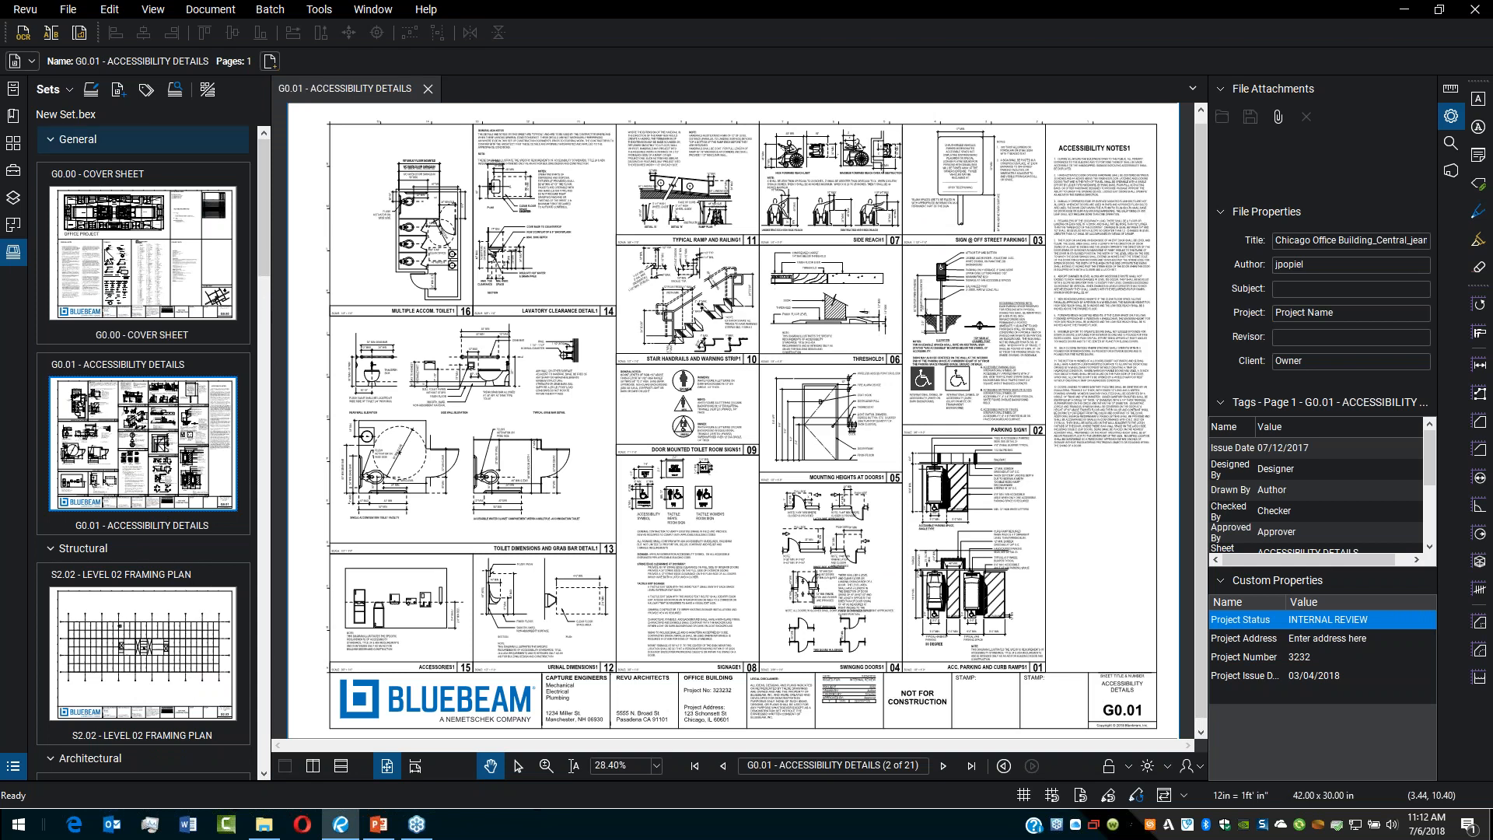
{"action": "scroll", "coordinate": [1273, 463], "scroll_direction": "down", "scroll_amount": 3}
{"action": "scroll", "coordinate": [1328, 515], "scroll_direction": "up", "scroll_amount": 3}
{"action": "scroll", "coordinate": [1328, 510], "scroll_direction": "down", "scroll_amount": 1}
{"action": "scroll", "coordinate": [1328, 482], "scroll_direction": "down", "scroll_amount": 1}
{"action": "scroll", "coordinate": [1329, 490], "scroll_direction": "up", "scroll_amount": 3}
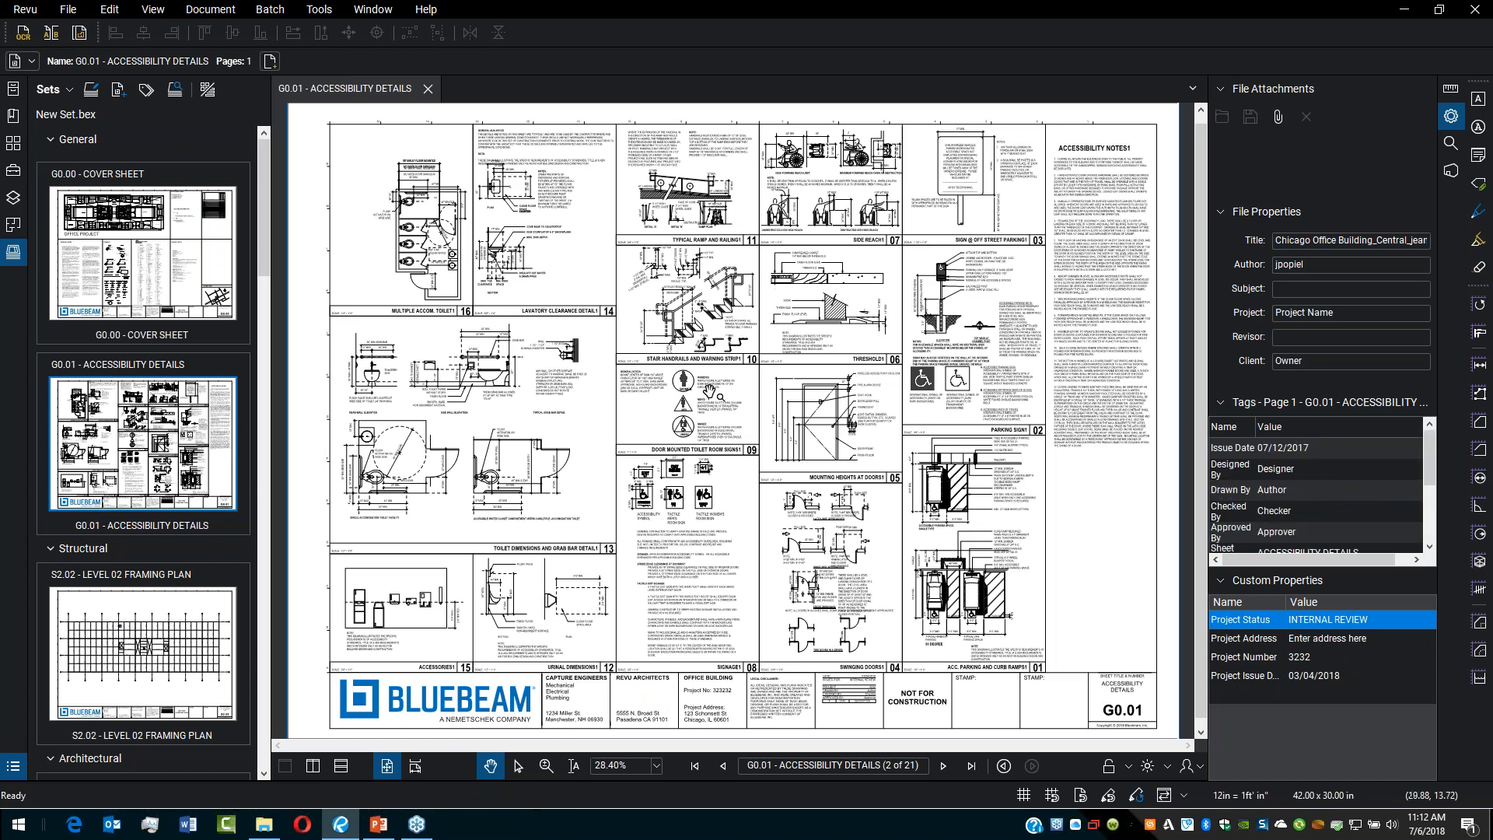
{"action": "scroll", "coordinate": [360, 307], "scroll_direction": "down", "scroll_amount": 1}
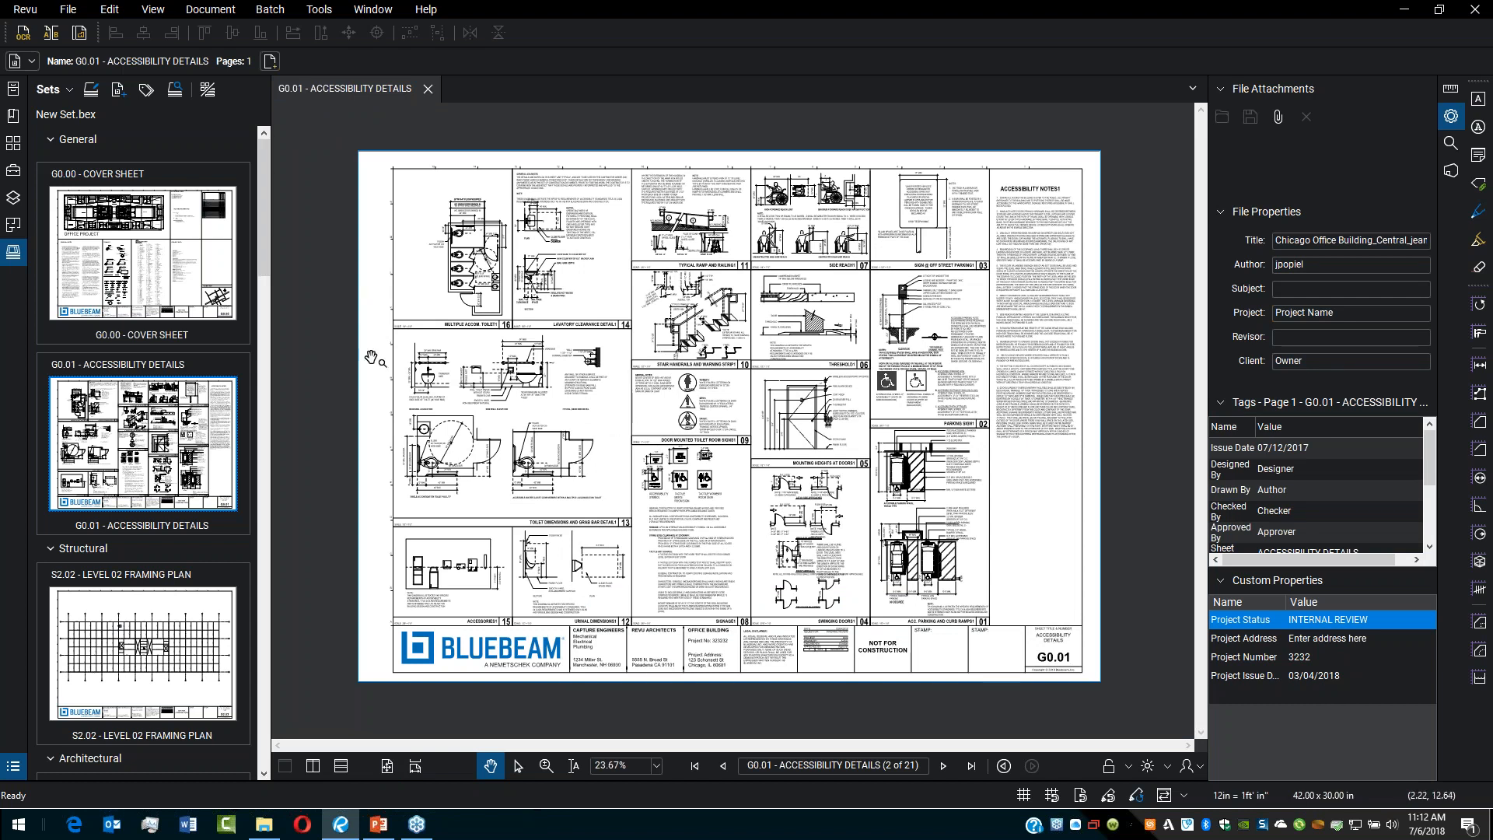
Step: Add the A2.2.1 and A2.2.3 REV1 revision PDFs from the Plan_Set Revisions folder to the set
{"action": "left_click", "coordinate": [119, 92]}
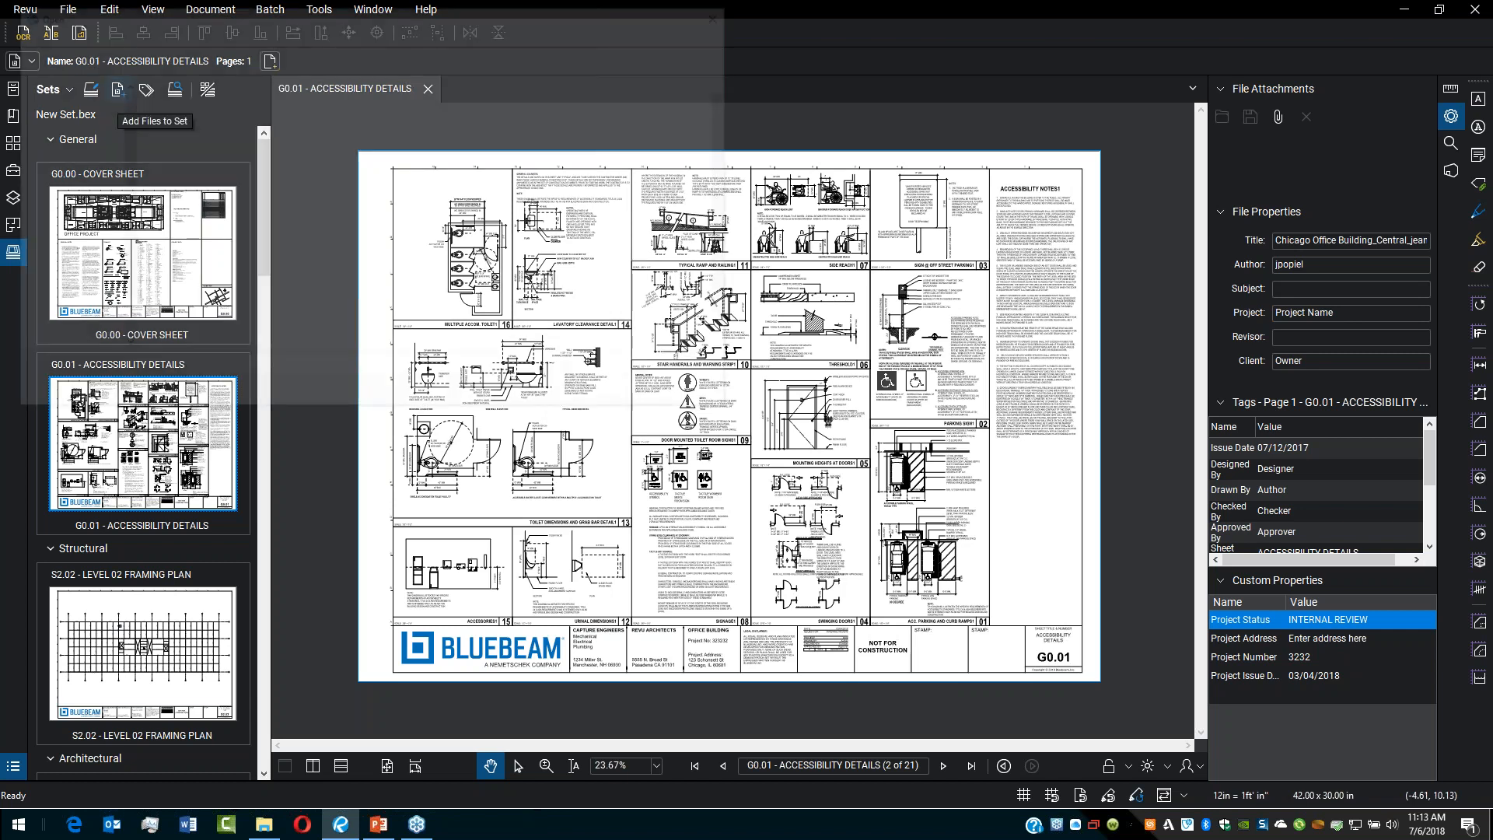
{"action": "double_click", "coordinate": [218, 126]}
{"action": "left_click_drag", "start_coordinate": [301, 248], "coordinate": [191, 108]}
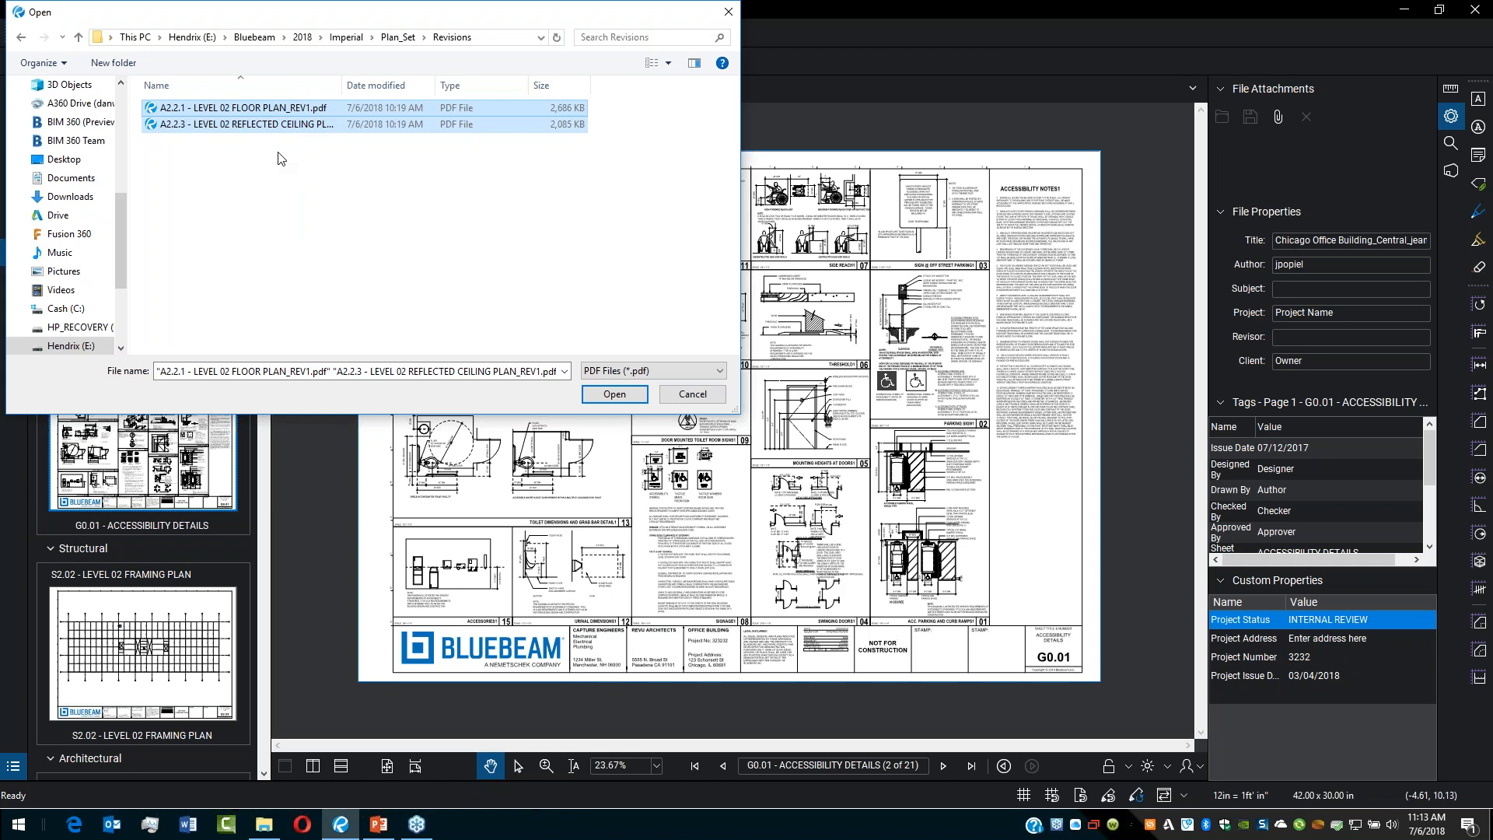
{"action": "left_click", "coordinate": [621, 396]}
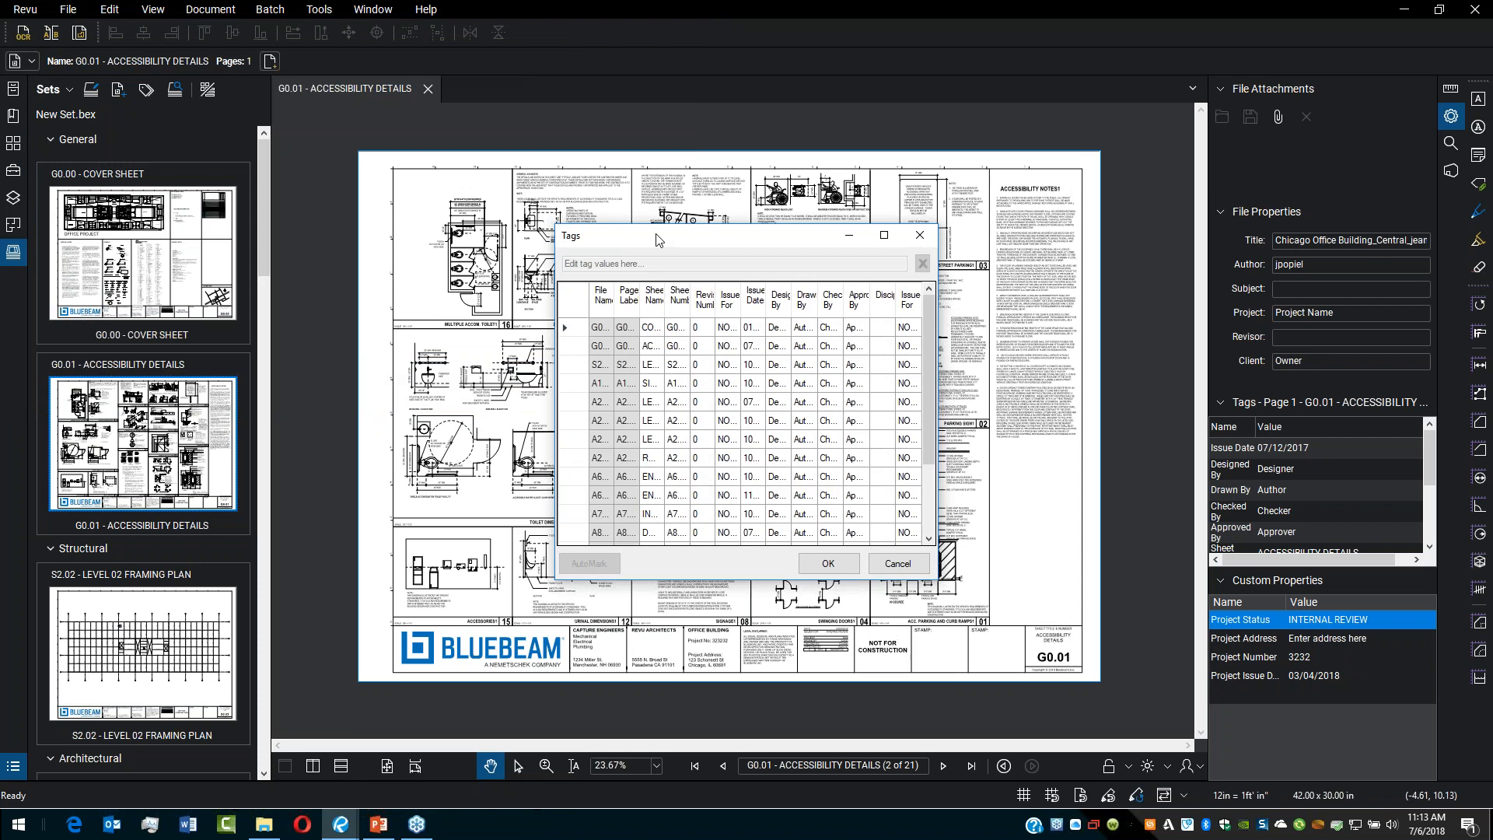
Step: Review the tags table including the added revision sheets and confirm it
{"action": "left_click_drag", "start_coordinate": [885, 499], "coordinate": [1072, 626]}
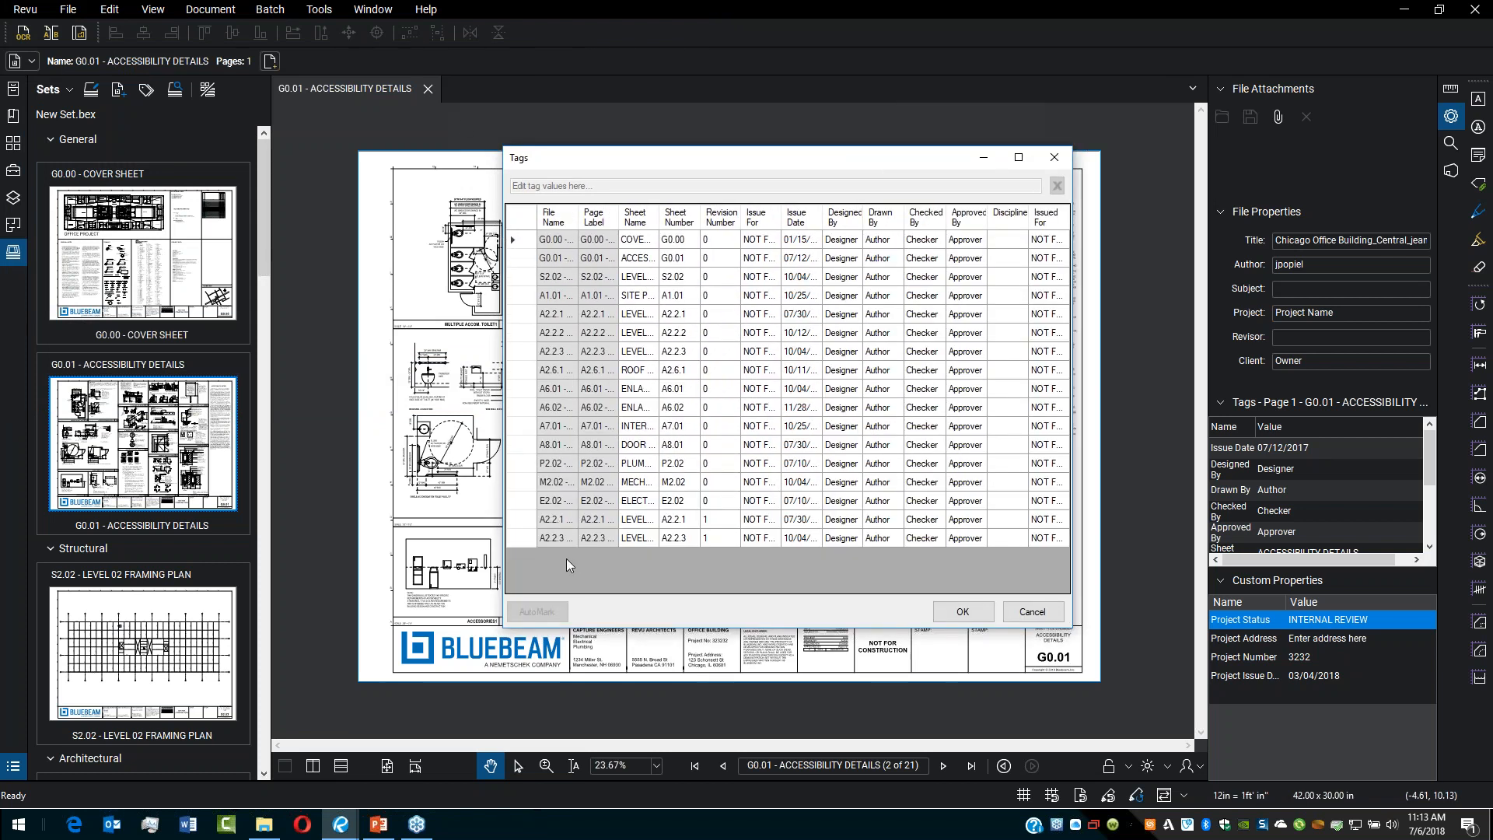
{"action": "left_click", "coordinate": [522, 538]}
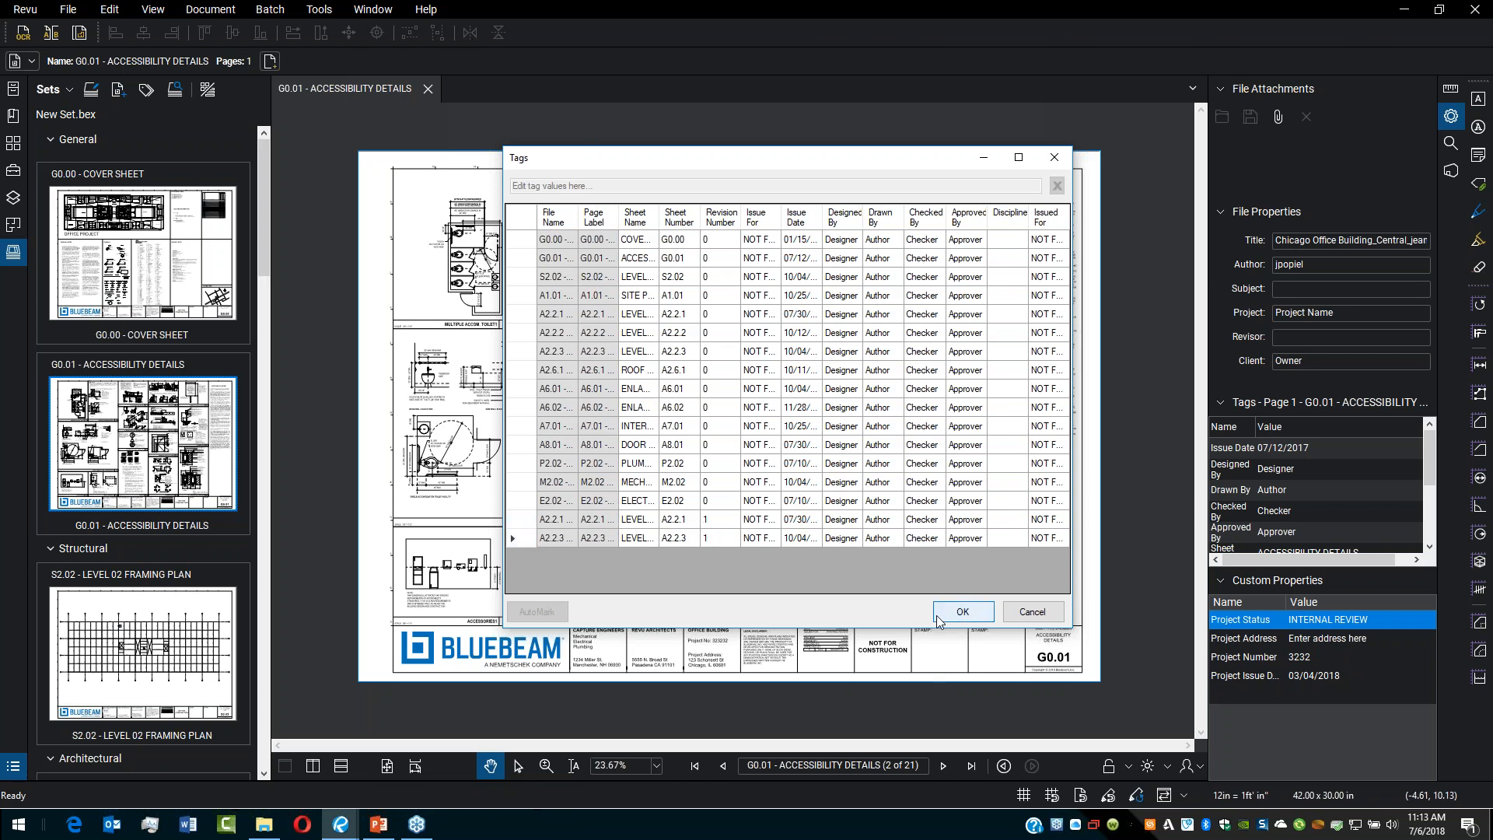
{"action": "left_click", "coordinate": [964, 613]}
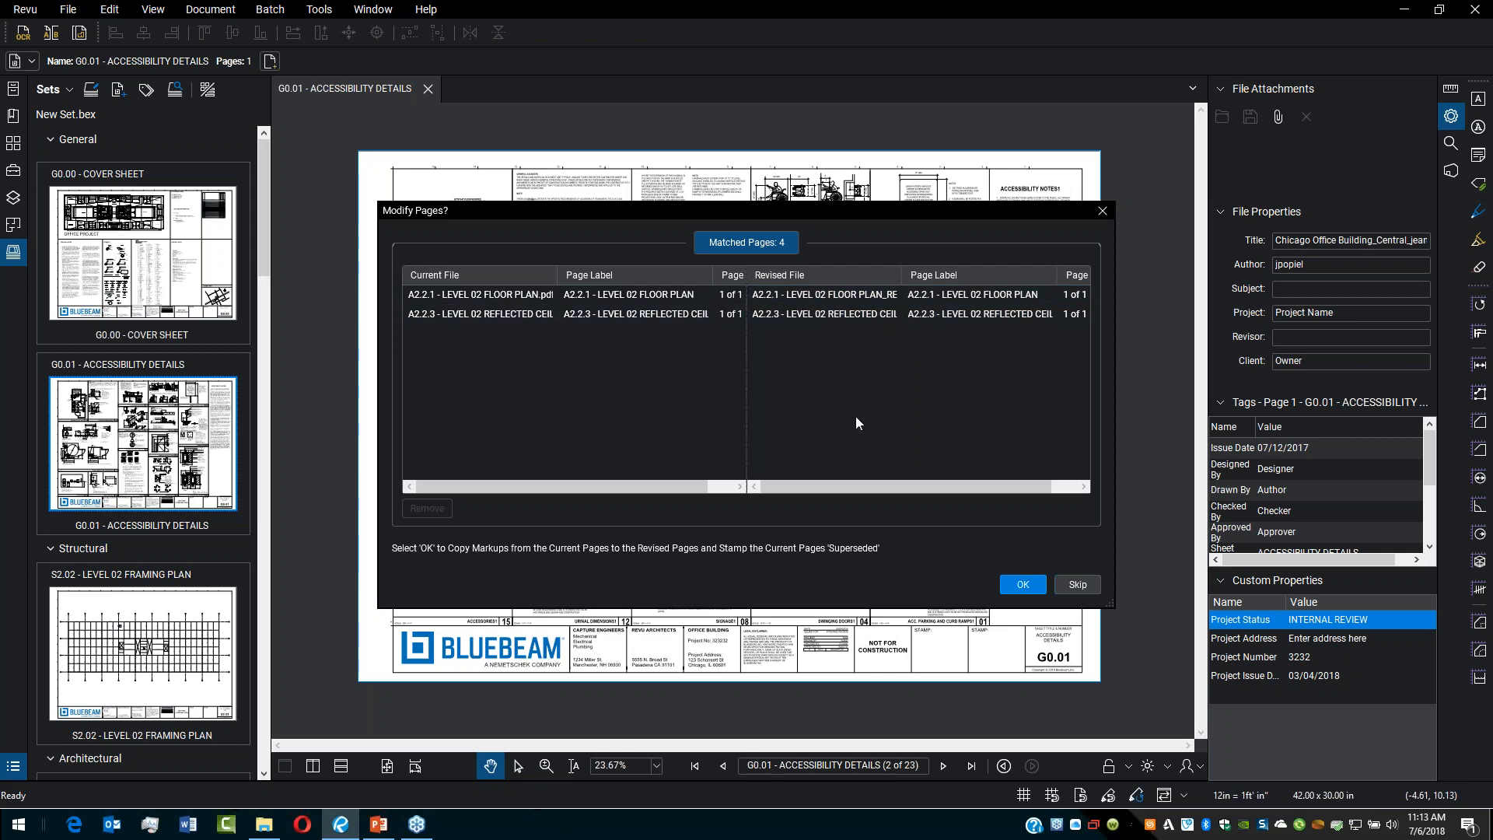
Step: Copy markups to the revised pages, stamp the current pages Superseded, and open the A2.2.1 REV1 floor plan sheet
{"action": "left_click", "coordinate": [1022, 589]}
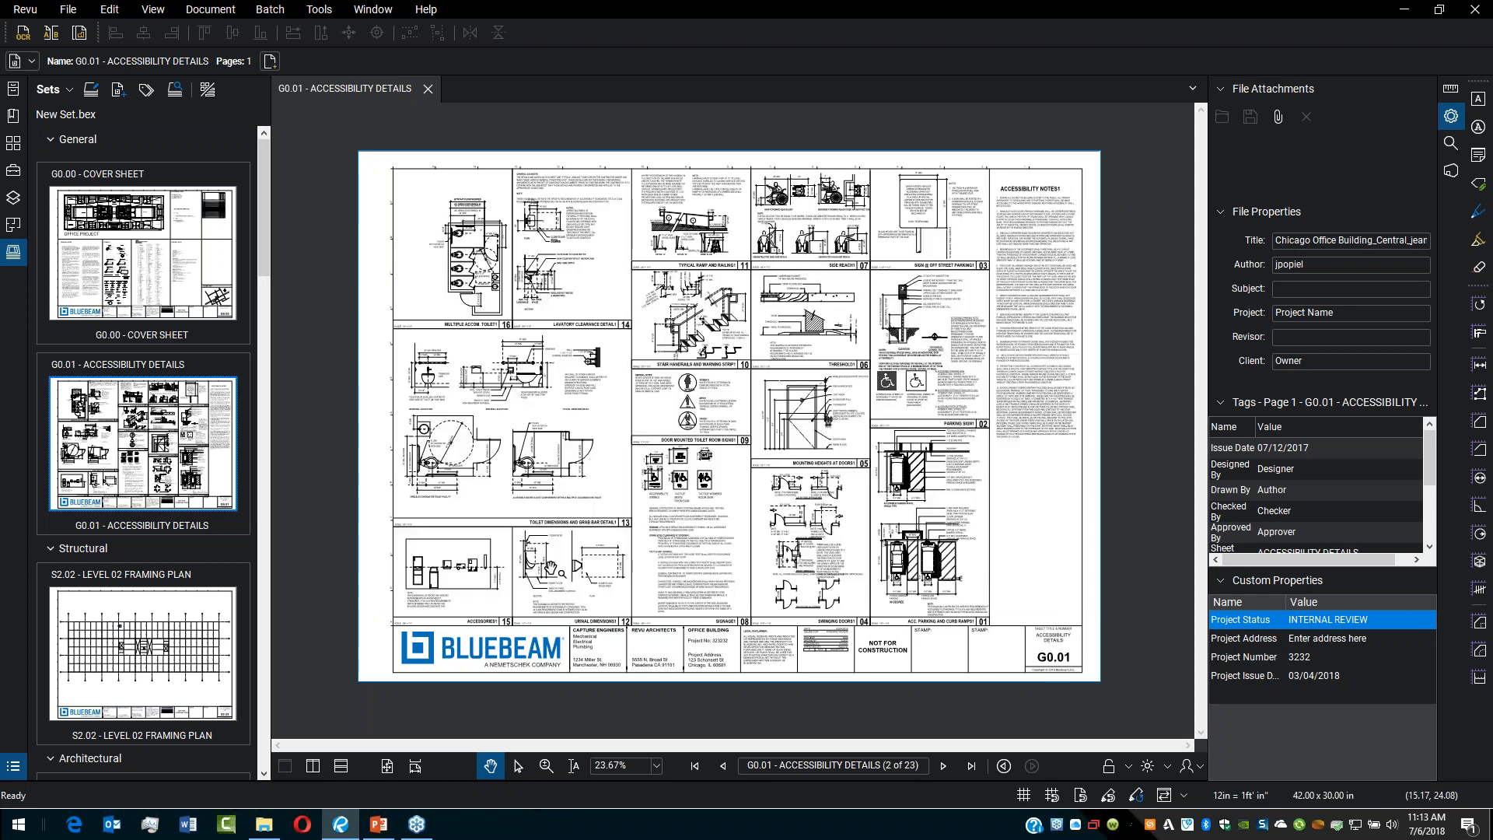
{"action": "left_click_drag", "start_coordinate": [264, 222], "coordinate": [274, 385]}
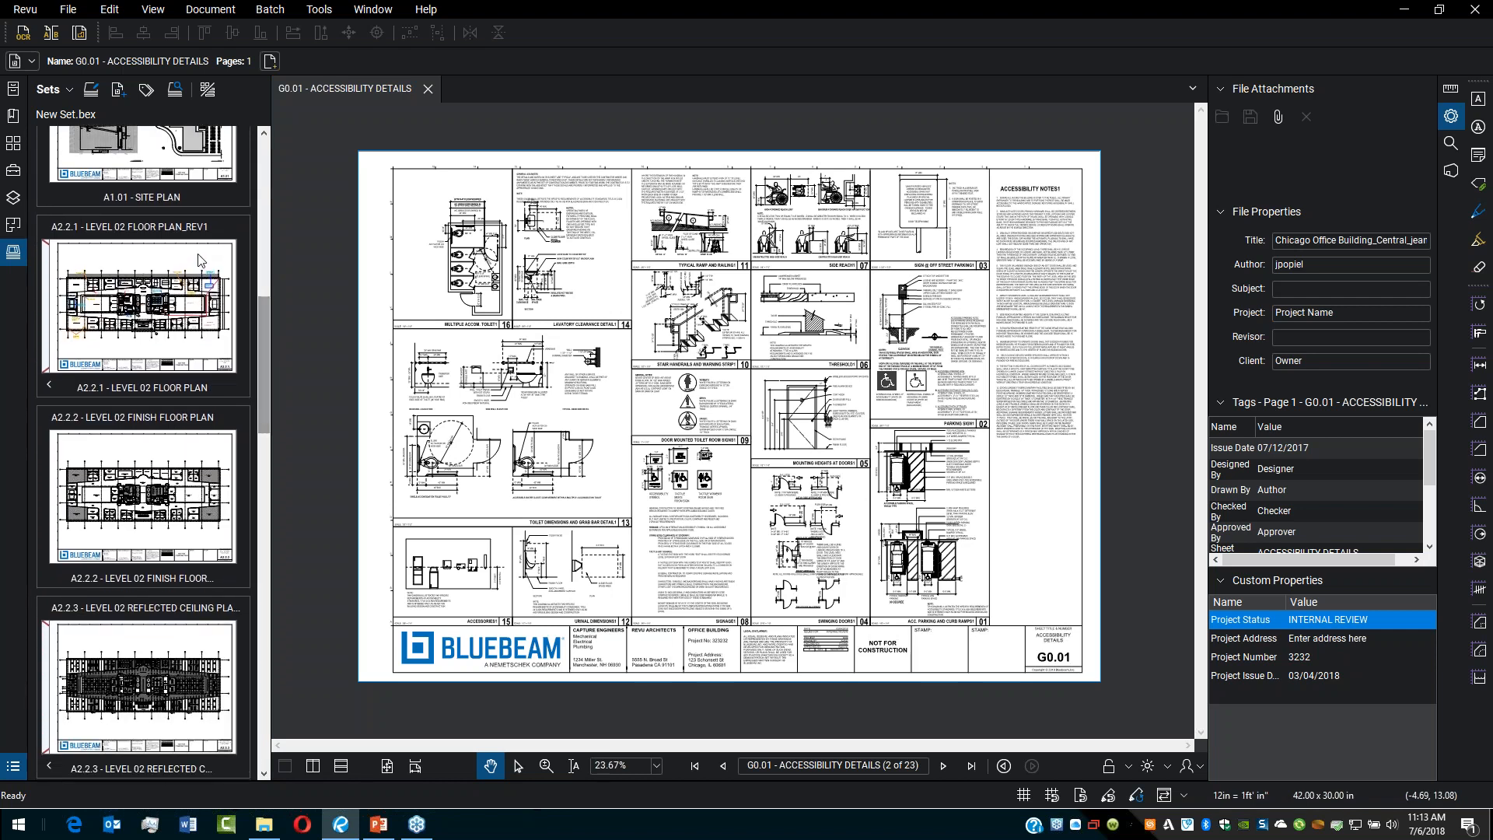
{"action": "left_click", "coordinate": [241, 315]}
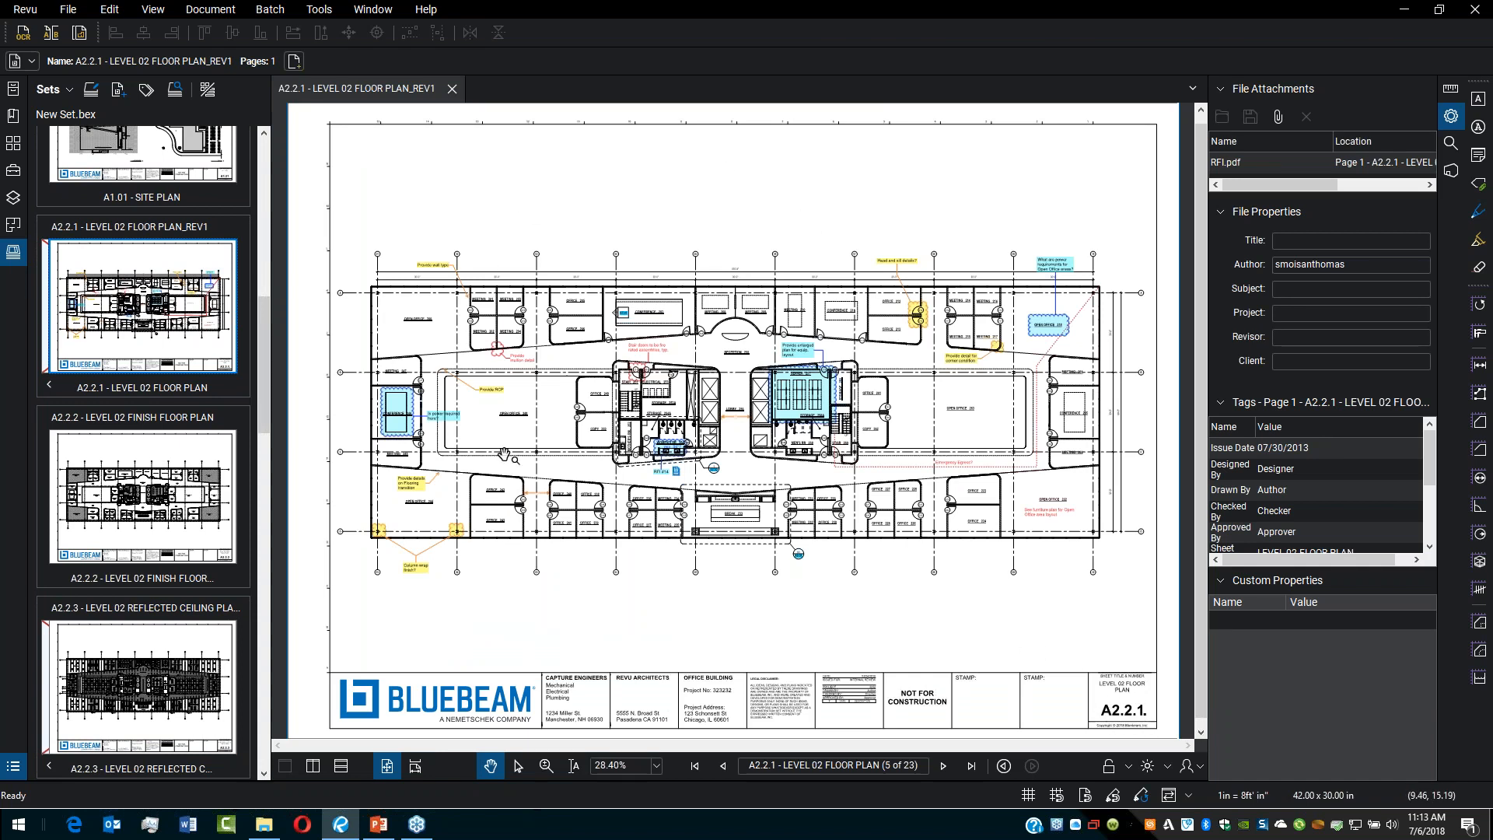
Step: Switch between the previous and current revisions of the A2.2.1 floor plan sheet to compare them
{"action": "left_click", "coordinate": [50, 386]}
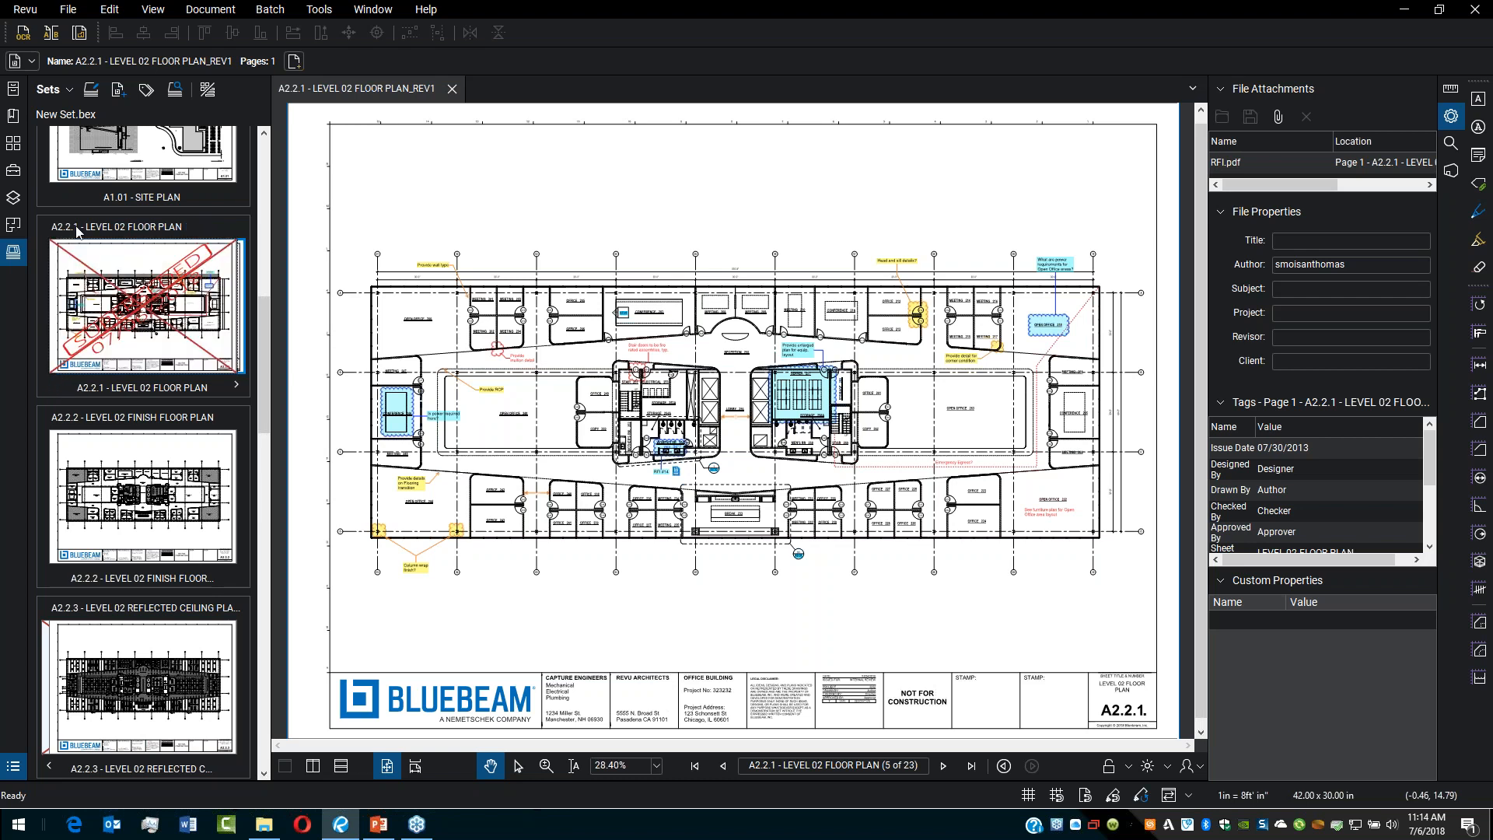
{"action": "left_click", "coordinate": [174, 335]}
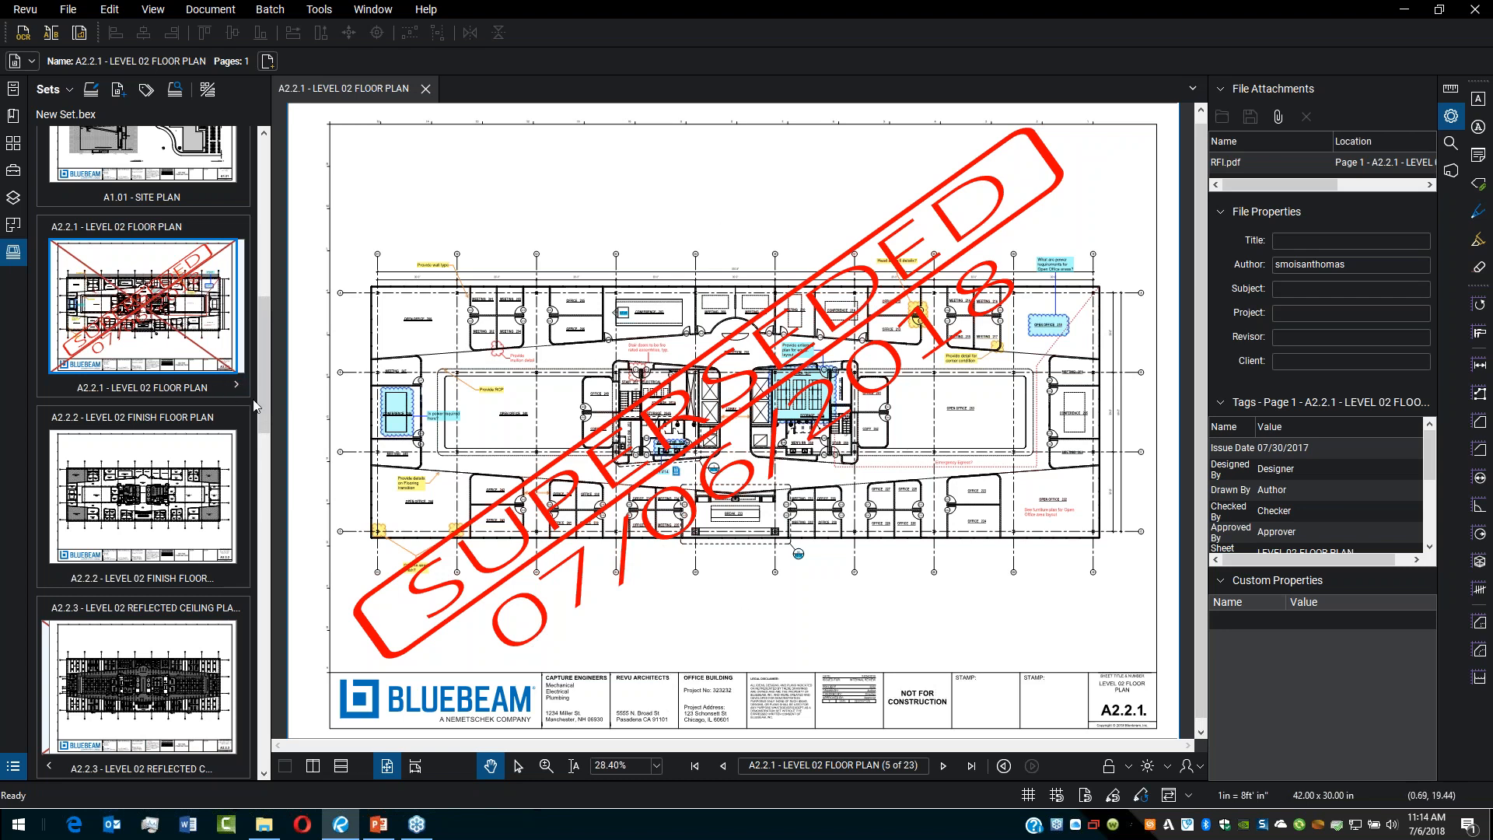
{"action": "left_click", "coordinate": [236, 384]}
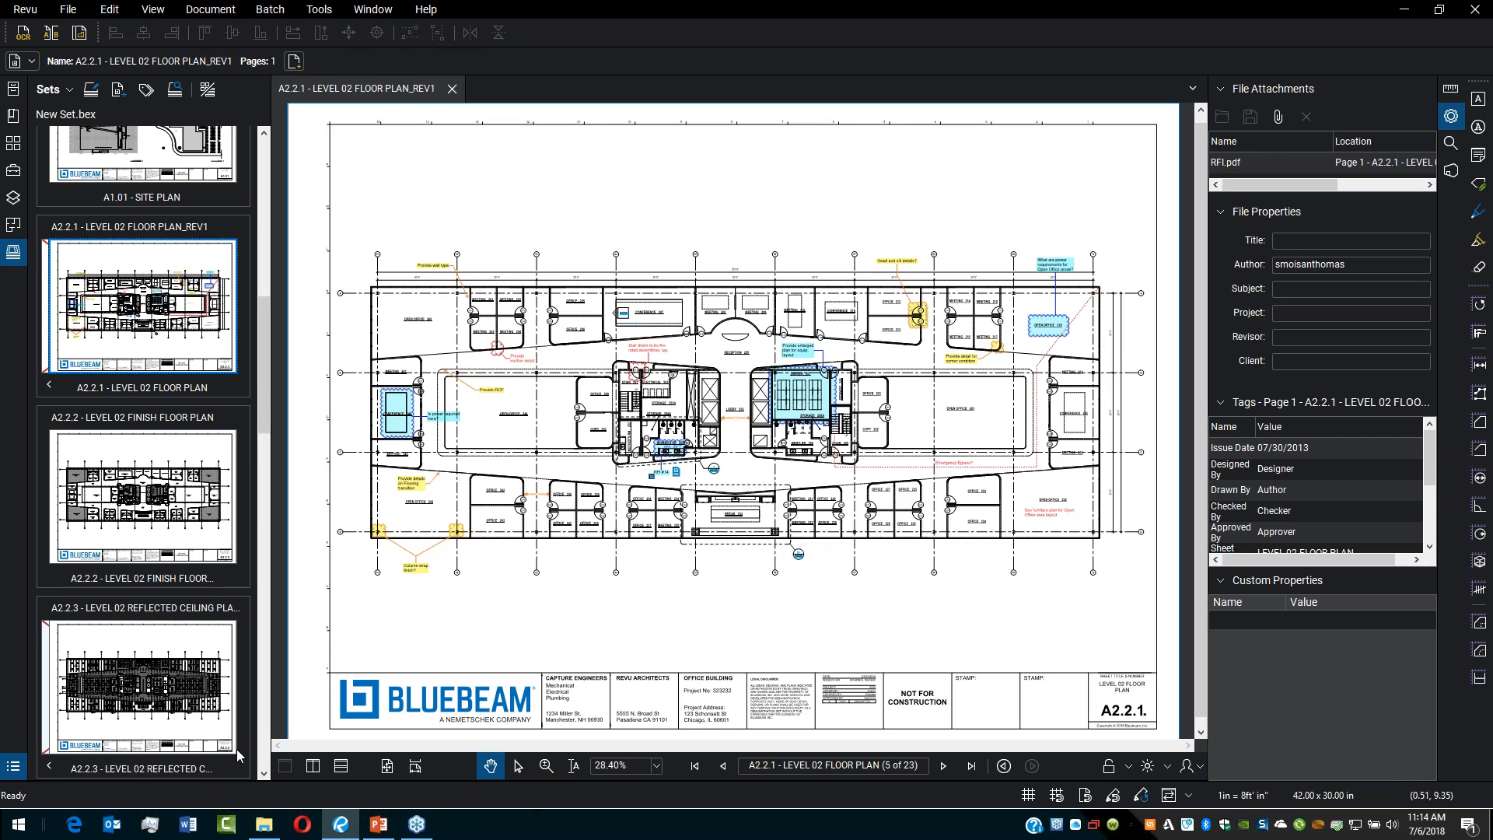
Step: Open the Plan_Set folder in the file explorer and inspect its Revisions folder
{"action": "mouse_move", "coordinate": [264, 824]}
{"action": "left_click", "coordinate": [268, 747]}
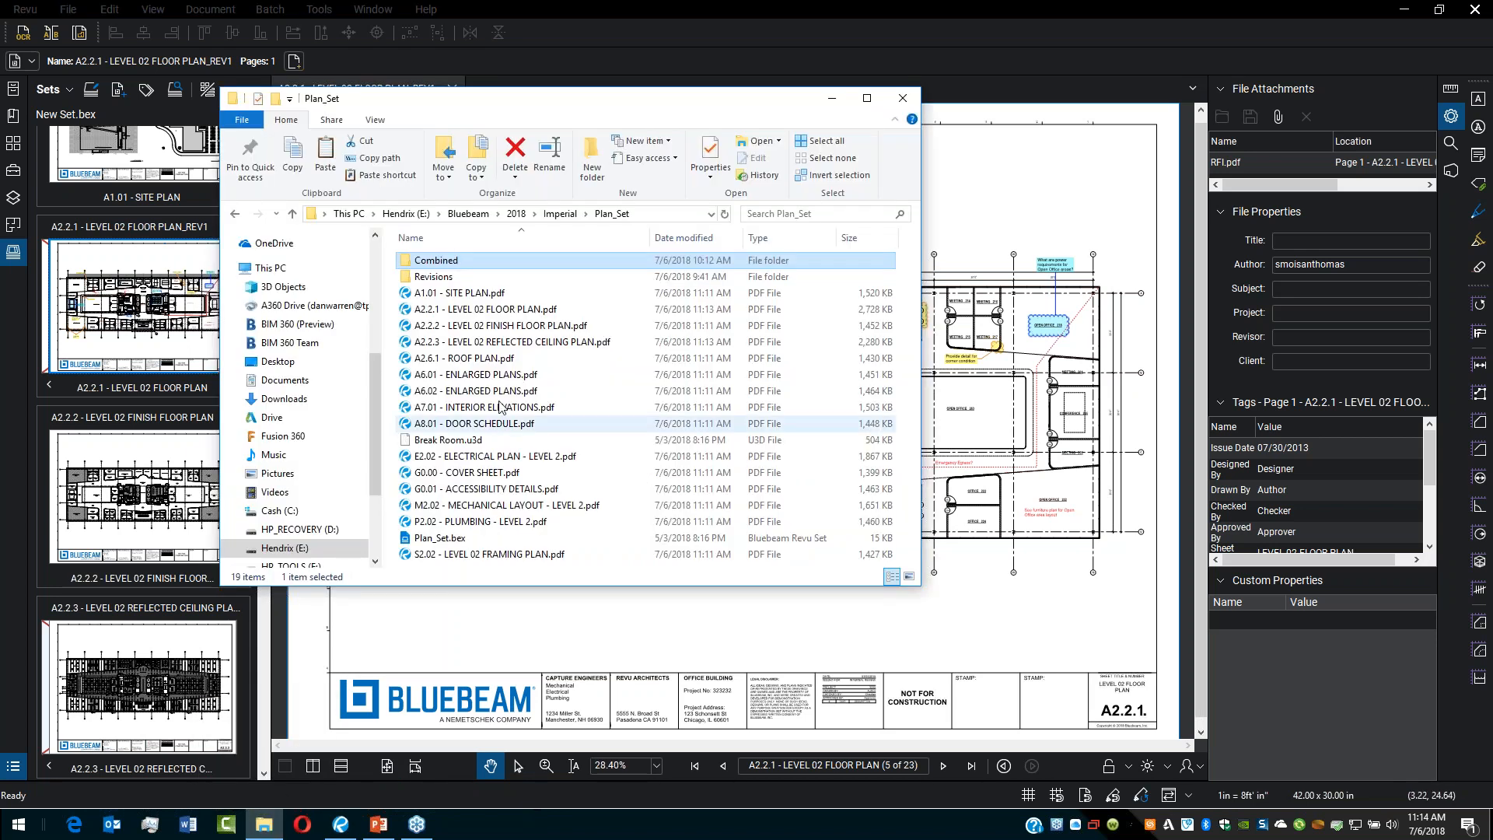
{"action": "left_click", "coordinate": [445, 280]}
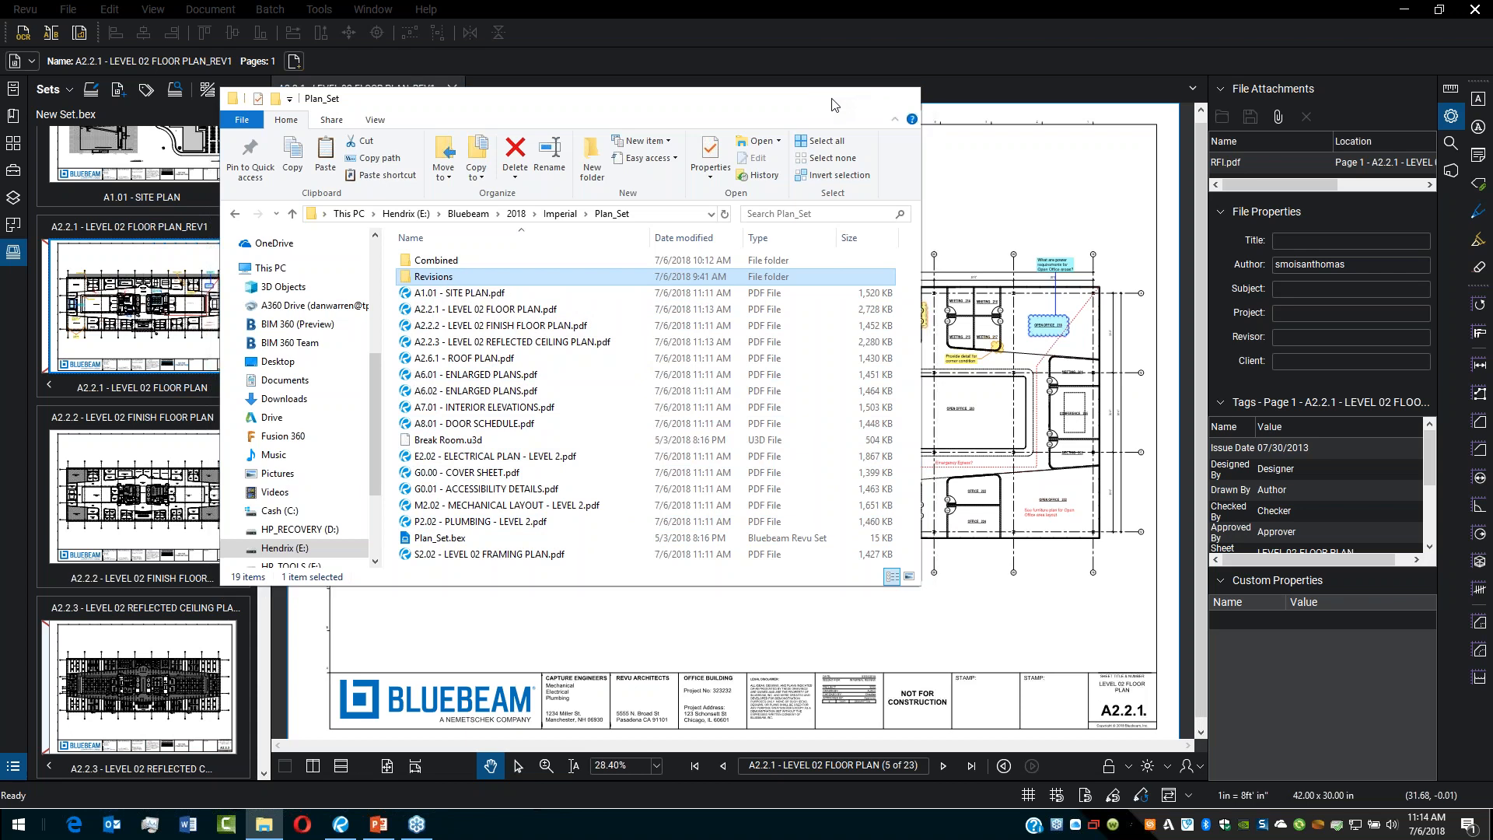
{"action": "left_click", "coordinate": [833, 101]}
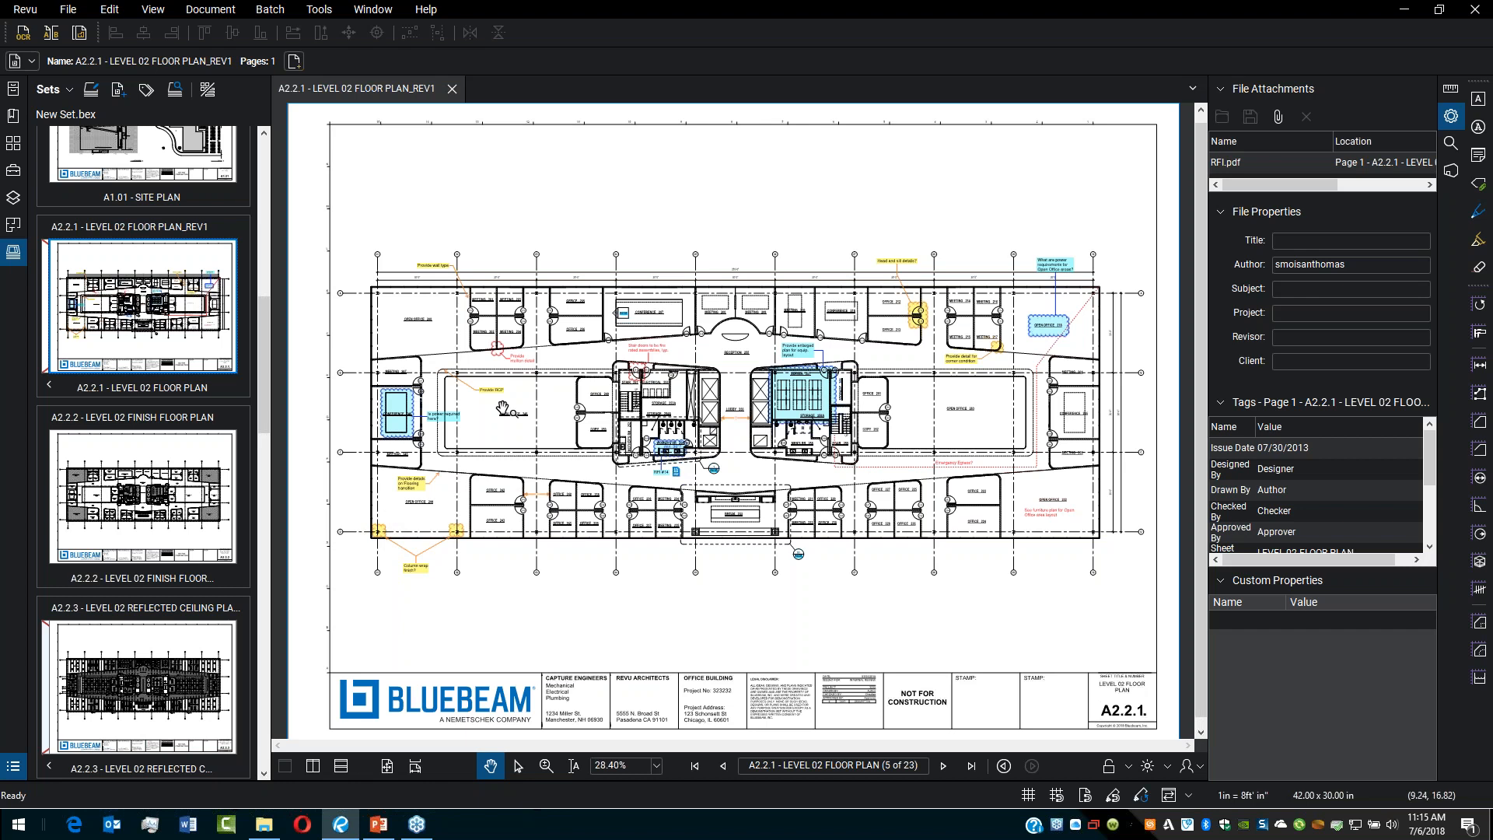
Step: Start exporting the set's drawing log and include the Issue For column among the selected columns
{"action": "left_click_drag", "start_coordinate": [264, 317], "coordinate": [265, 160]}
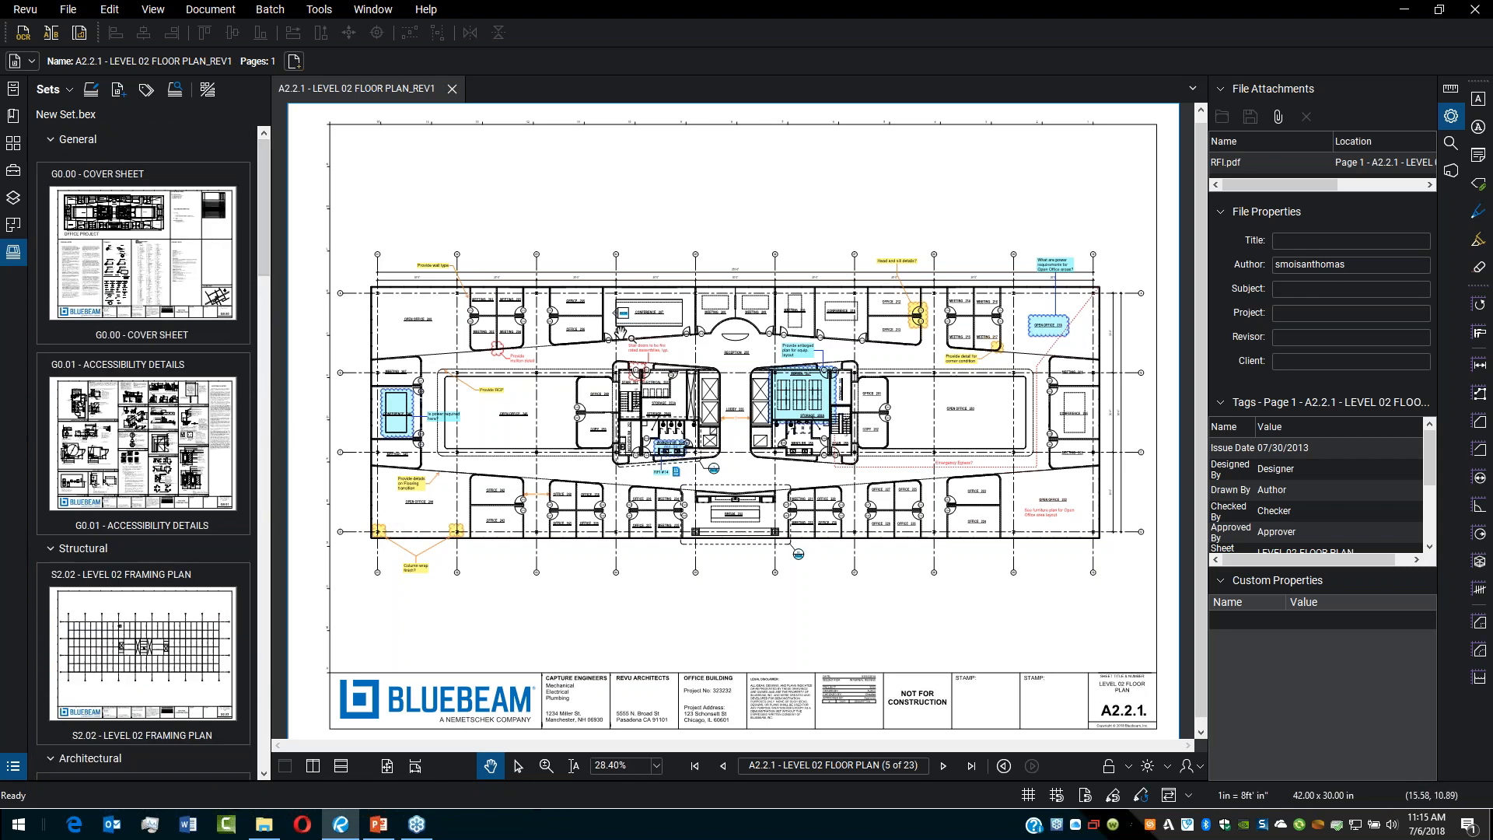
{"action": "left_click", "coordinate": [70, 90]}
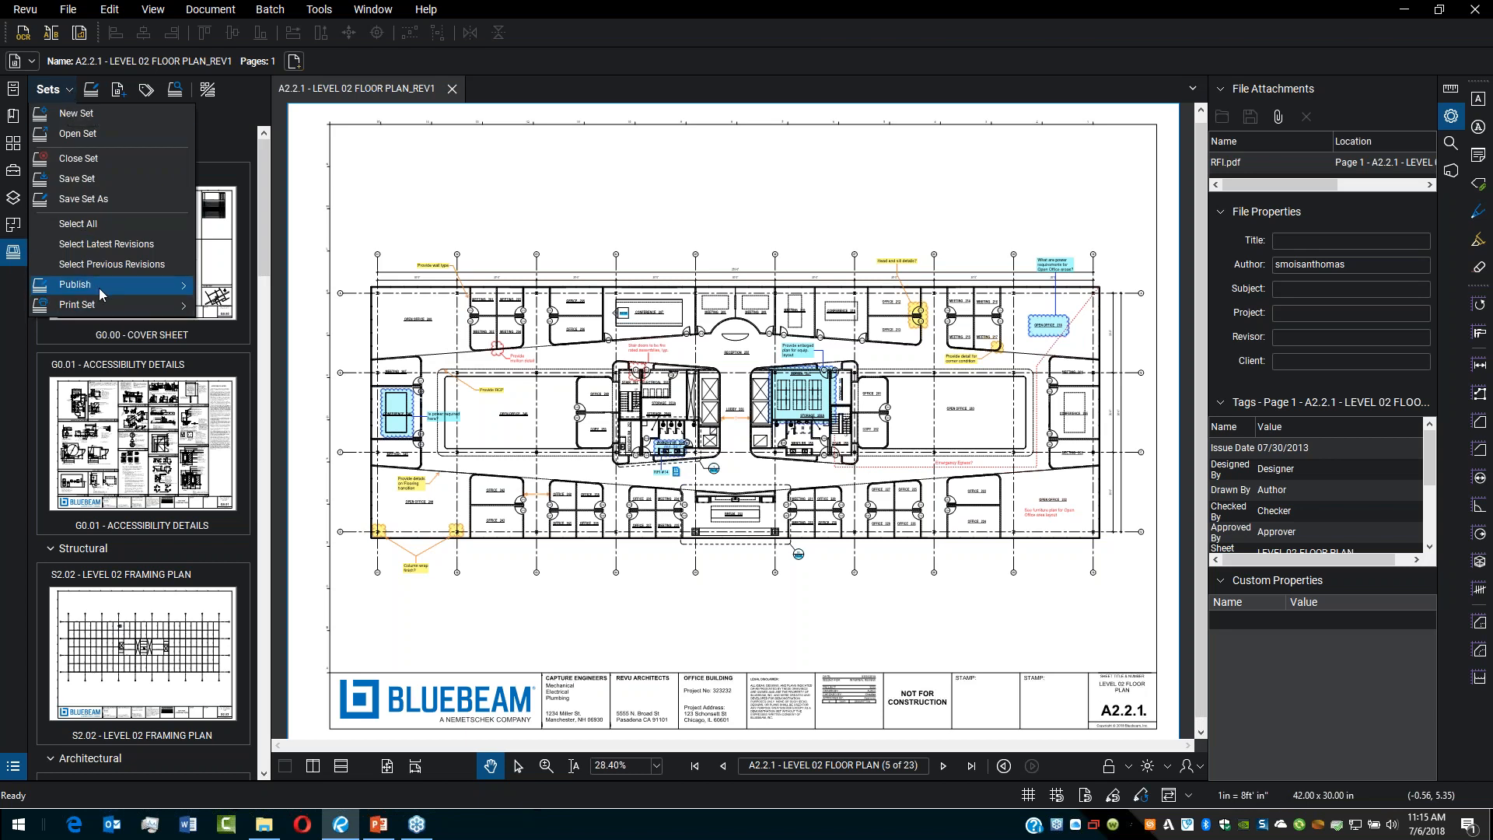
{"action": "mouse_move", "coordinate": [117, 288]}
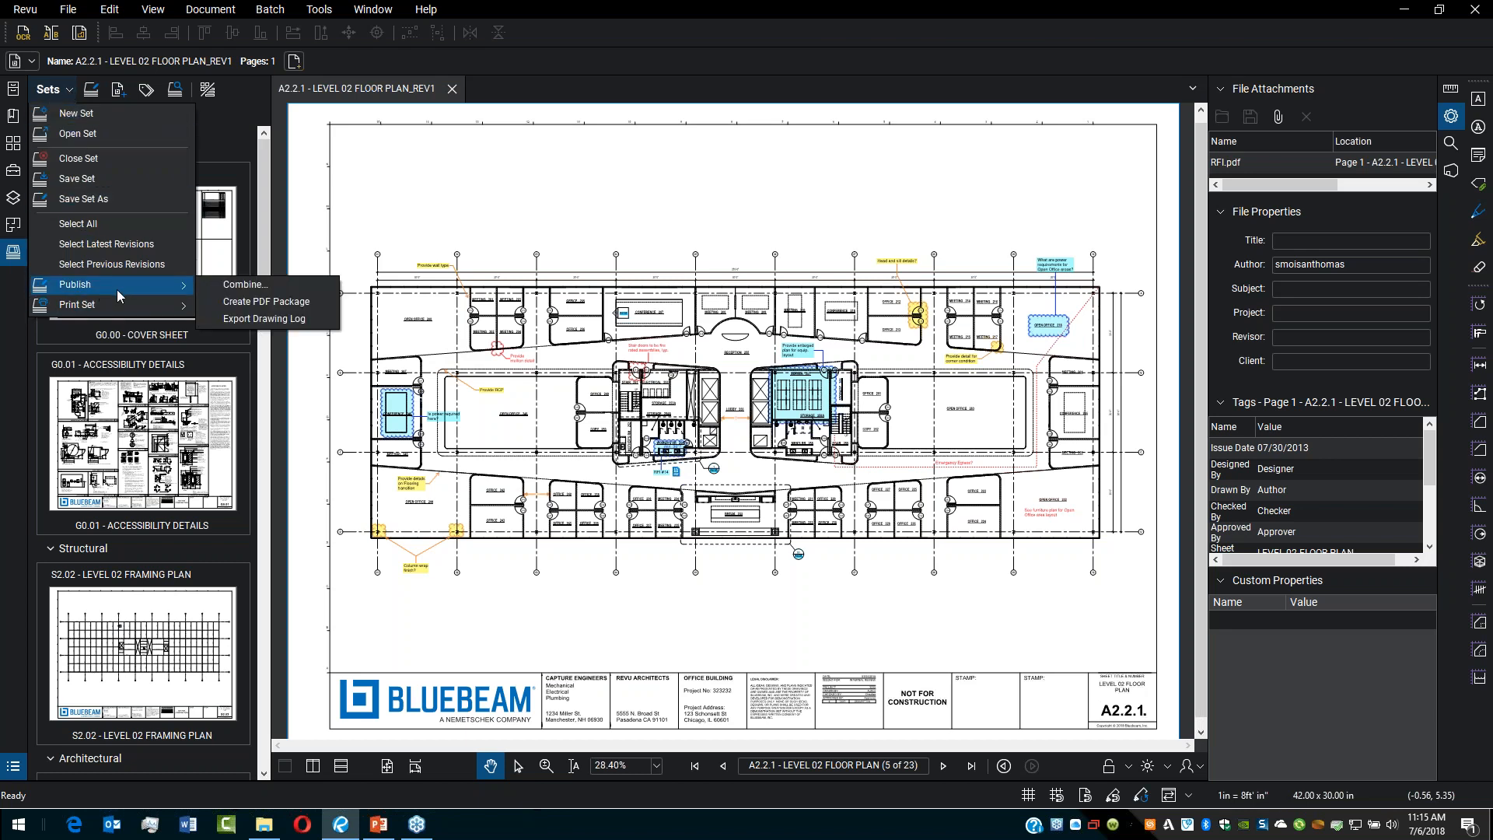
{"action": "left_click", "coordinate": [274, 318]}
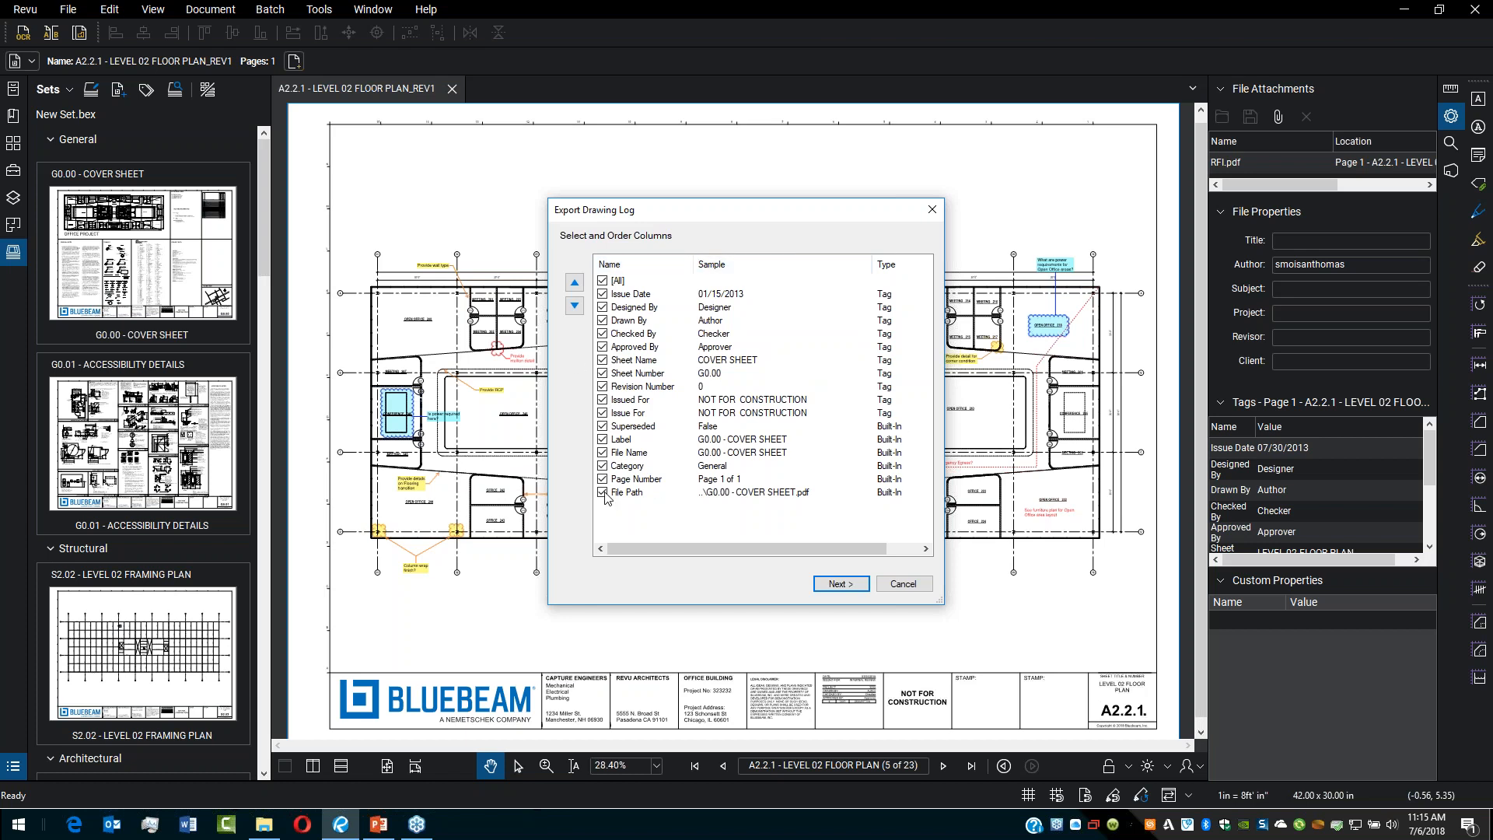
{"action": "left_click", "coordinate": [603, 413]}
{"action": "left_click", "coordinate": [841, 584]}
Step: Export the drawing log as a PDF titled [Set Name] Drawing Log
{"action": "left_click", "coordinate": [734, 269]}
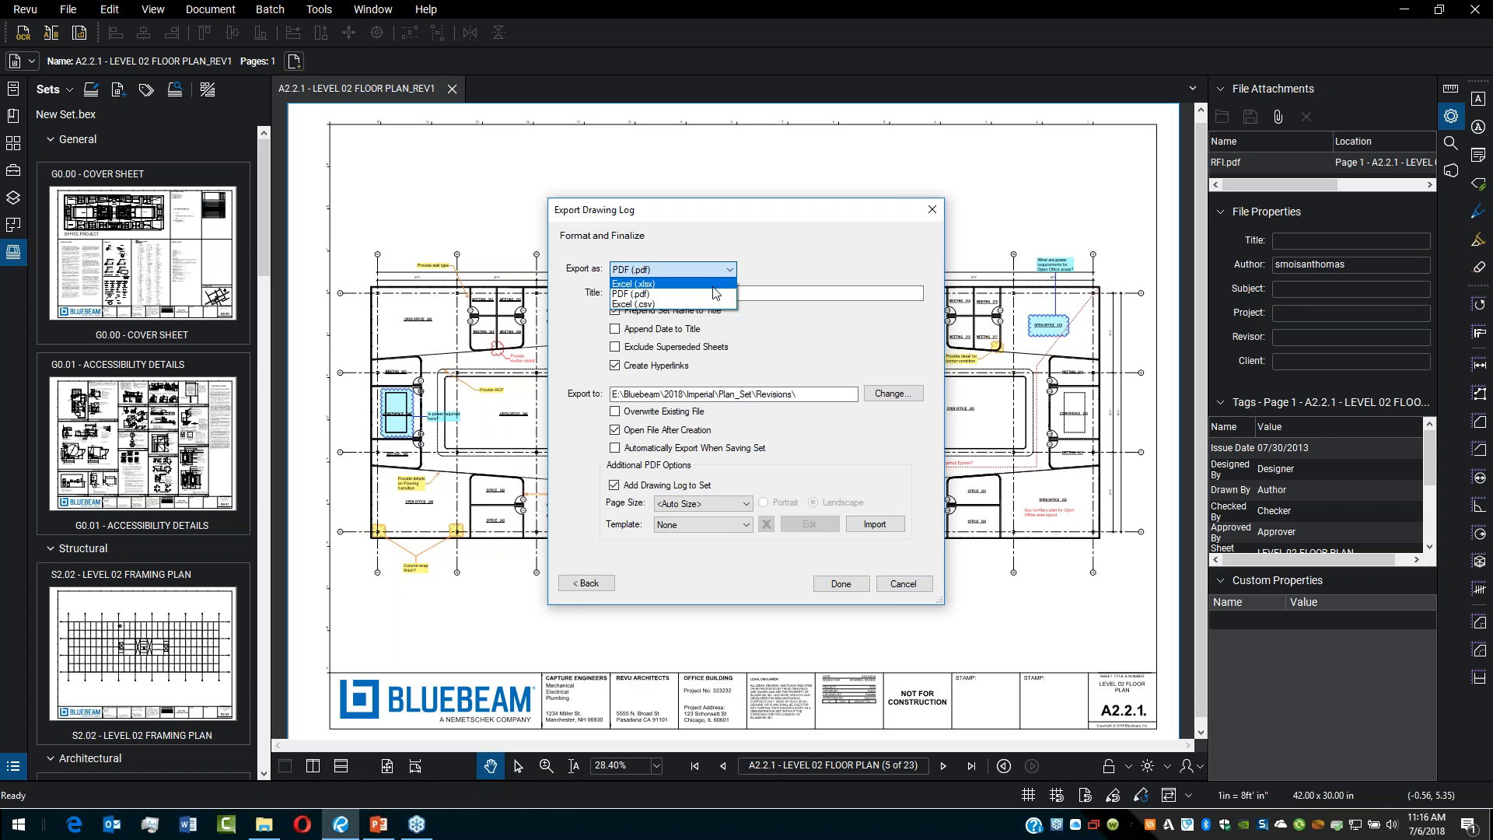
{"action": "left_click", "coordinate": [713, 294]}
{"action": "left_click", "coordinate": [693, 294]}
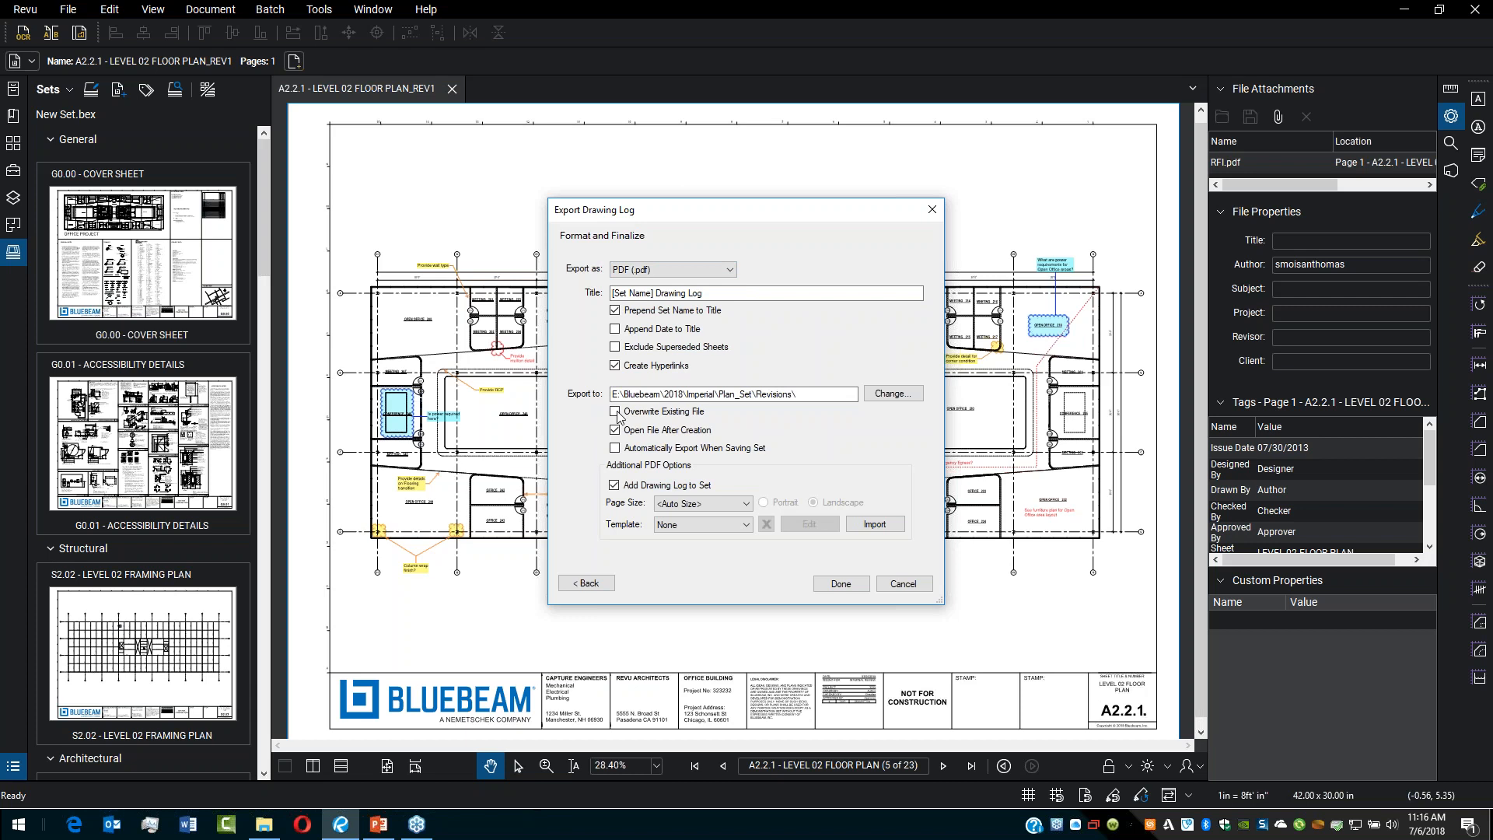
{"action": "left_click", "coordinate": [848, 586]}
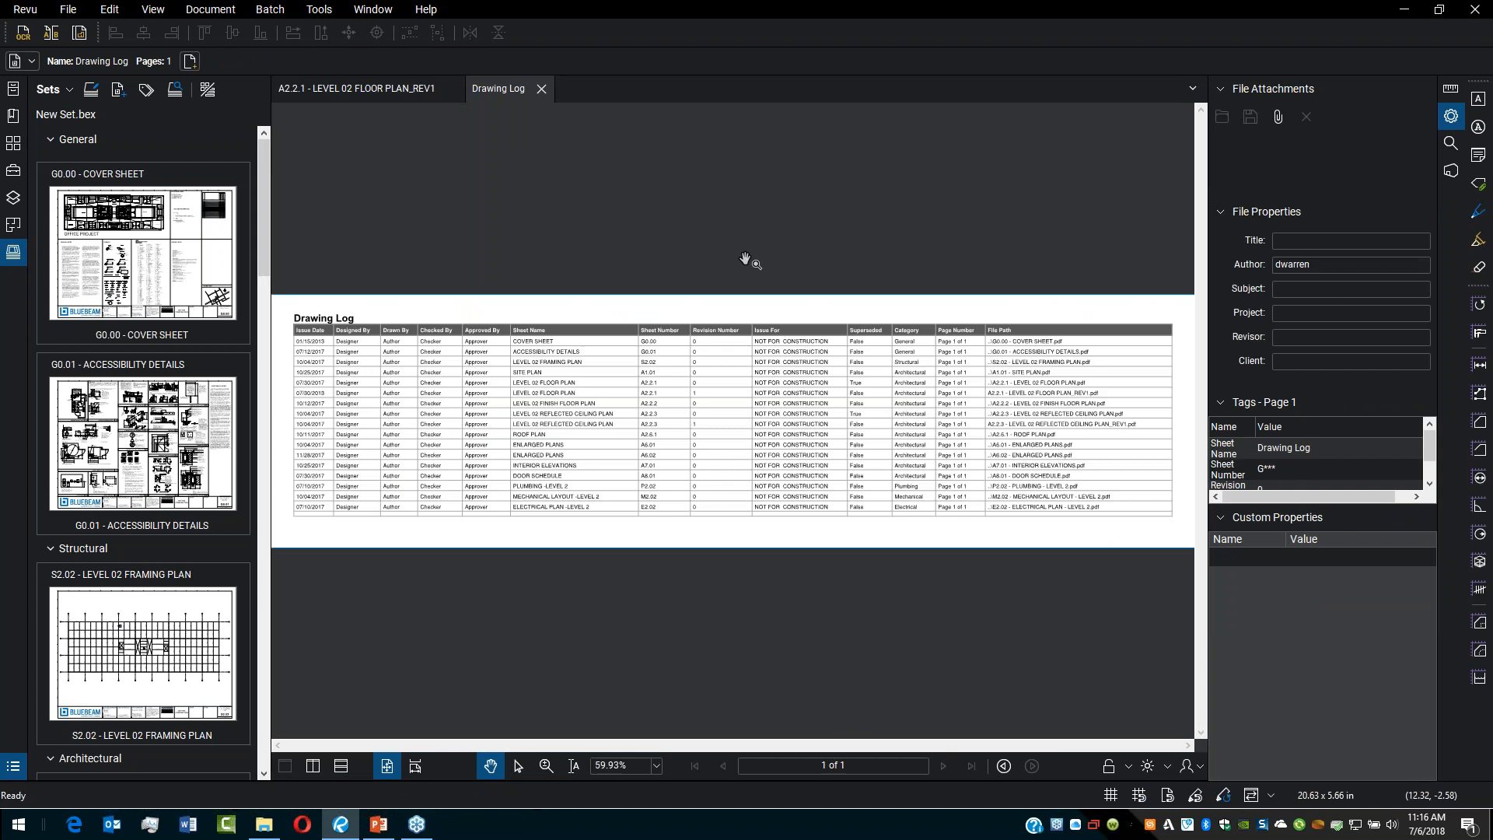
Step: Zoom into the drawing log and follow its Enlarged Plans hyperlink to the A6.02 sheet
{"action": "scroll", "coordinate": [413, 440], "scroll_direction": "up", "scroll_amount": 5}
{"action": "left_click_drag", "start_coordinate": [413, 441], "coordinate": [702, 444]}
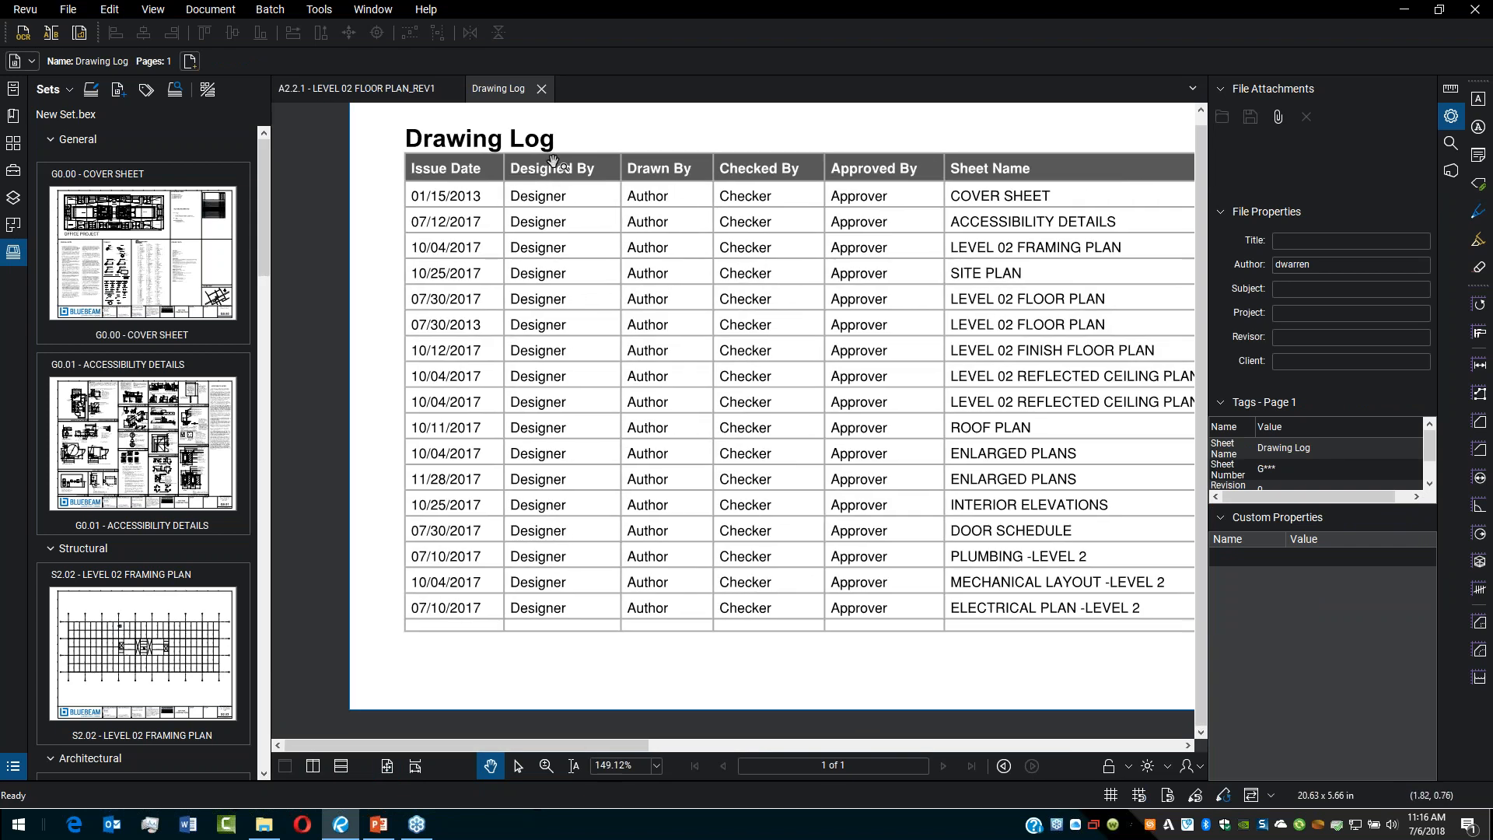
{"action": "left_click", "coordinate": [1063, 476]}
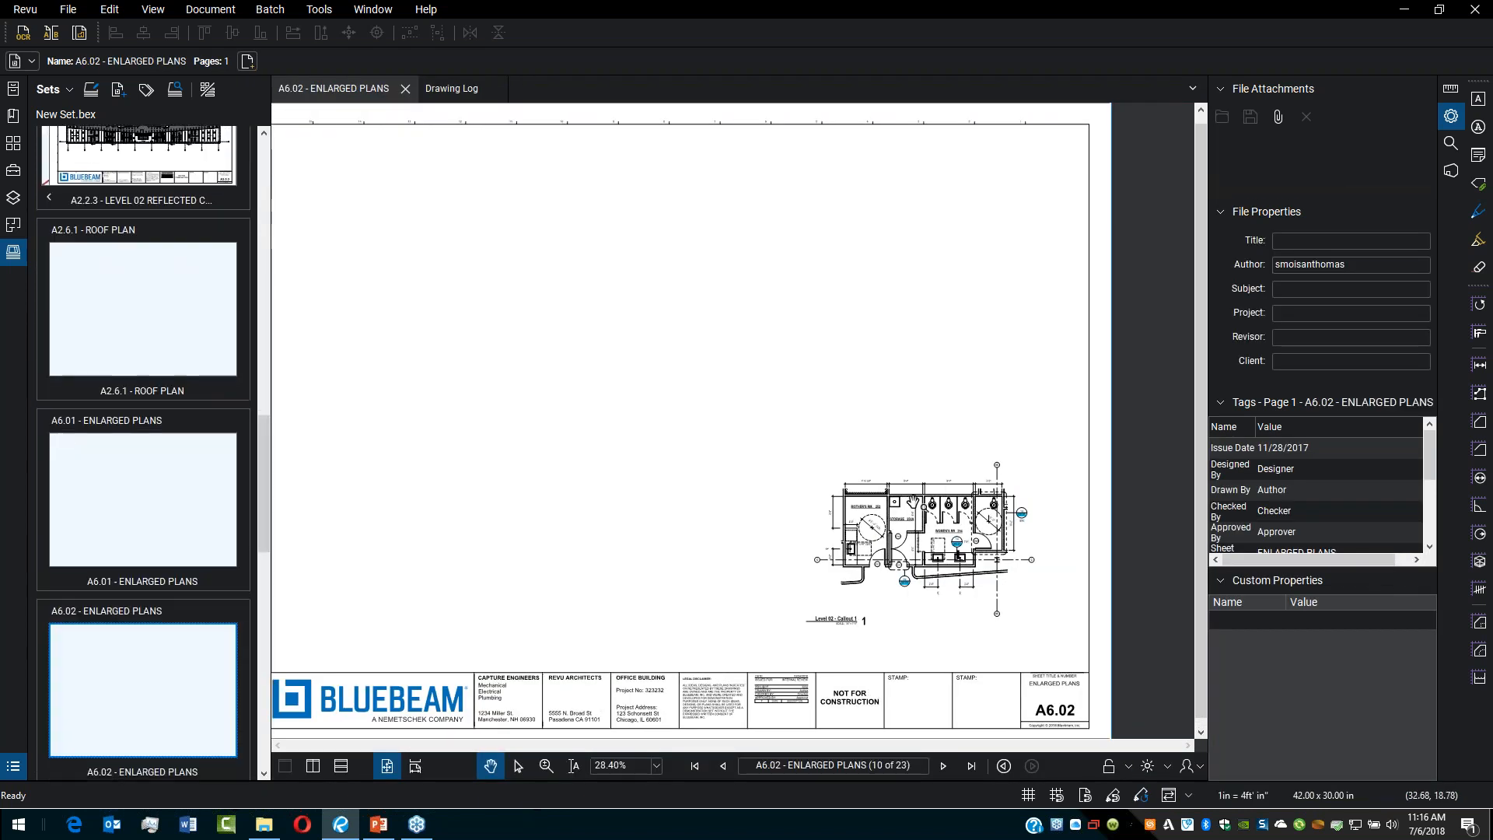
{"action": "left_click", "coordinate": [457, 91]}
Step: Follow the drawing log's Cover Sheet hyperlink, then close the drawing log
{"action": "left_click_drag", "start_coordinate": [860, 690], "coordinate": [664, 666]}
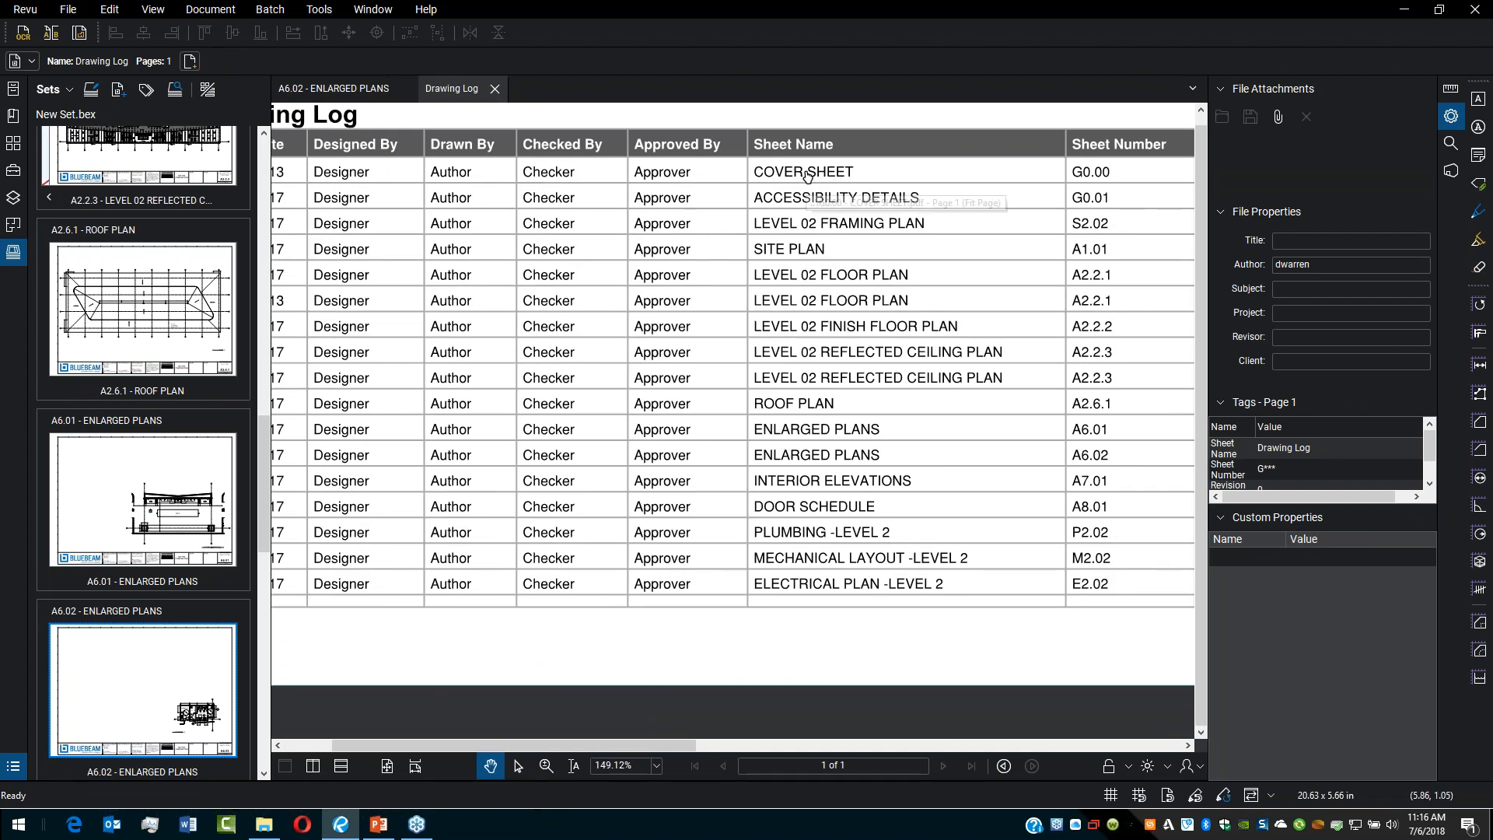
{"action": "left_click", "coordinate": [851, 174]}
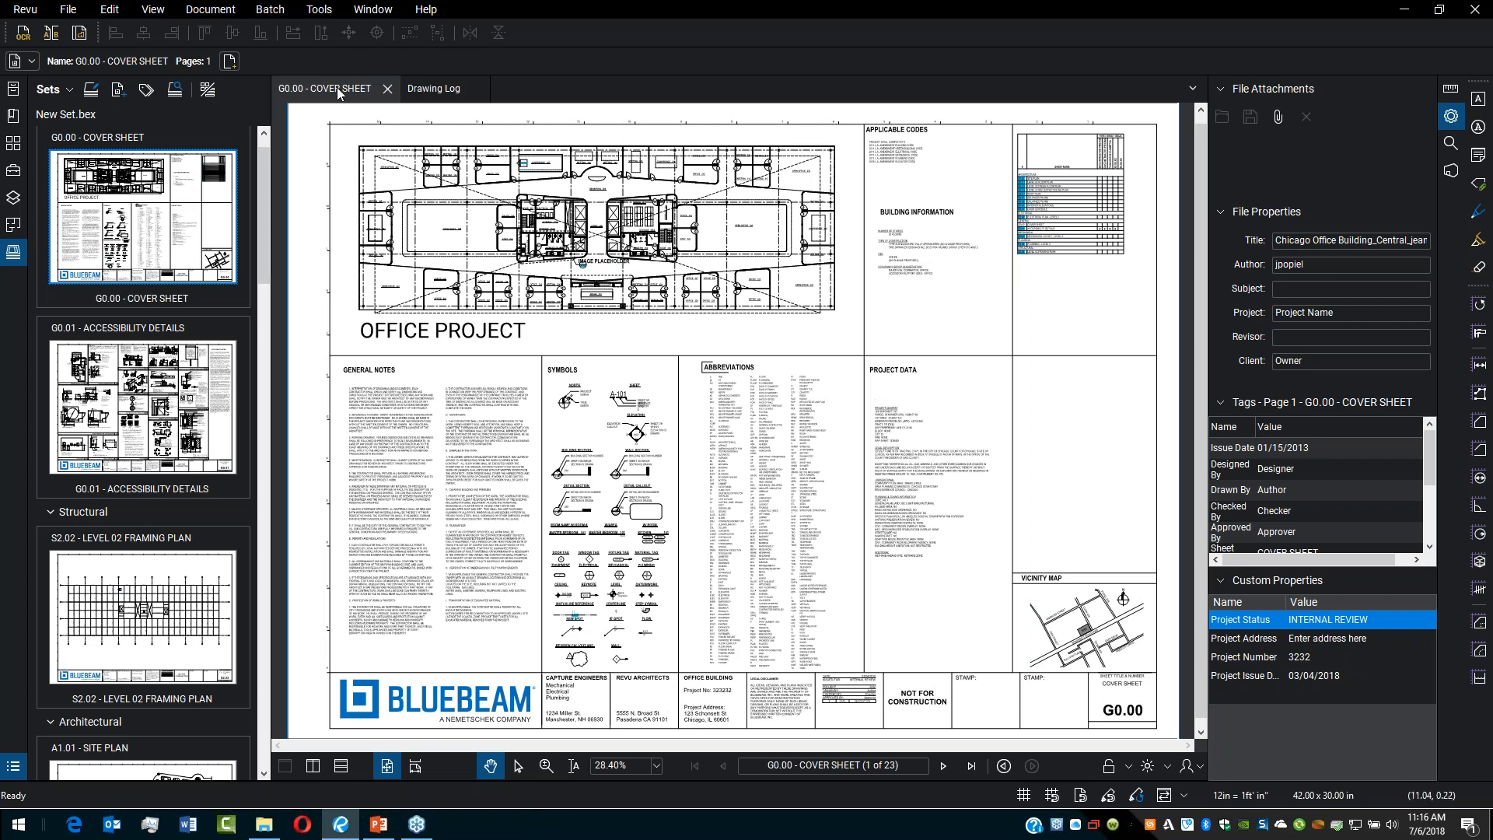
{"action": "left_click", "coordinate": [444, 86]}
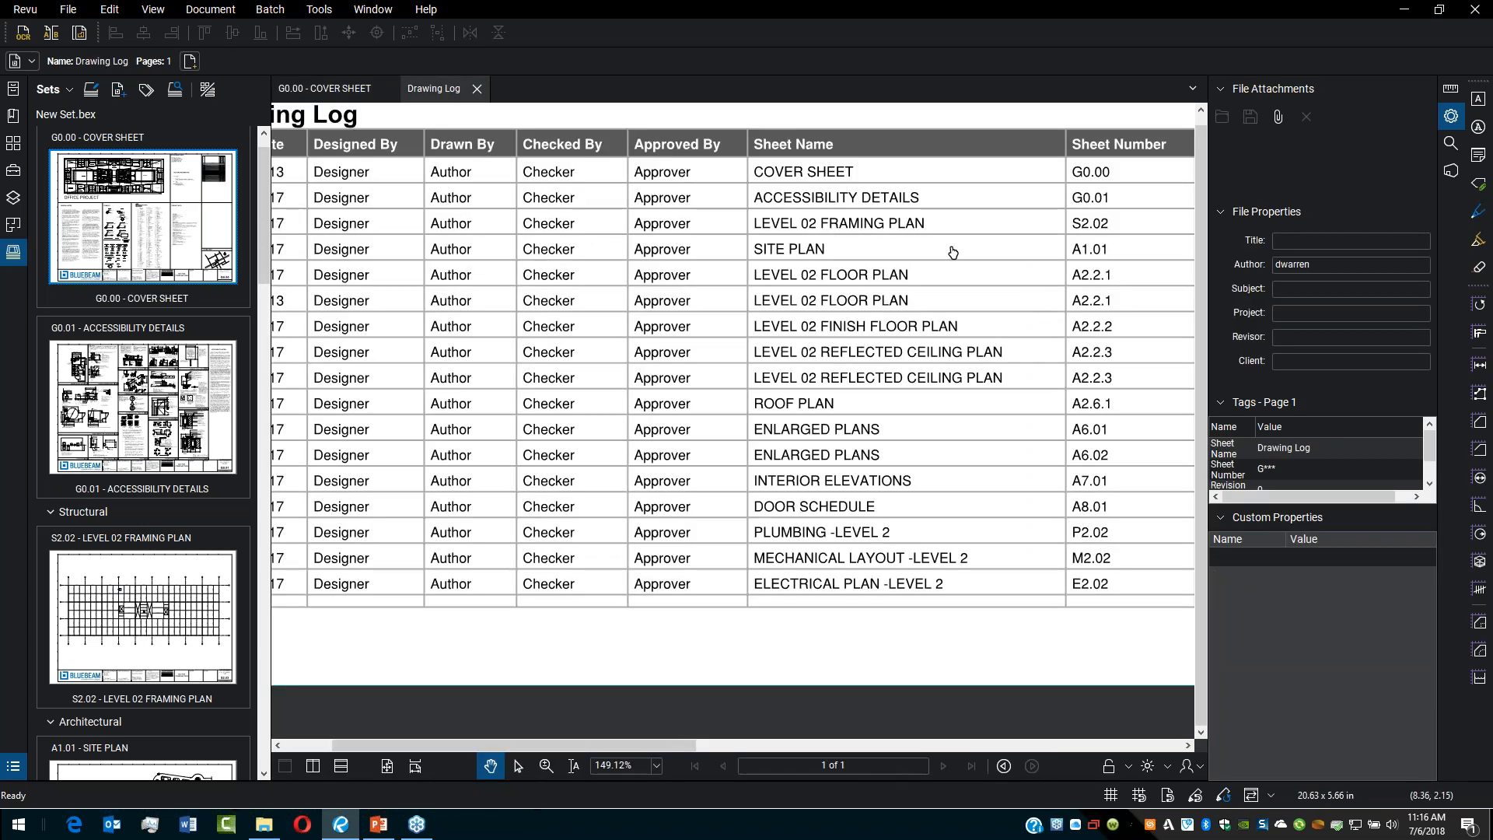
{"action": "scroll", "coordinate": [817, 454], "scroll_direction": "down", "scroll_amount": 1}
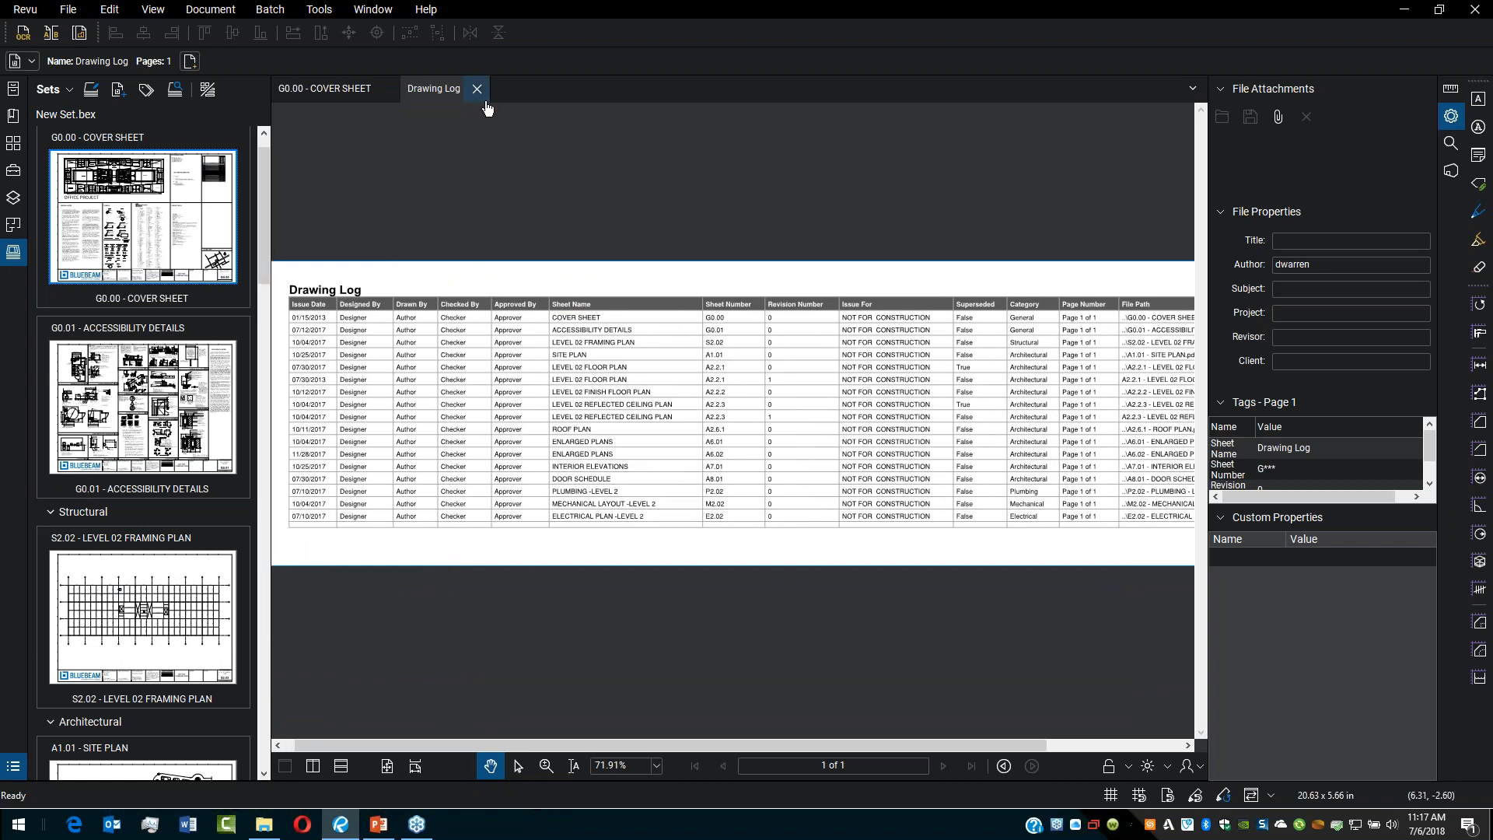
{"action": "left_click", "coordinate": [477, 88]}
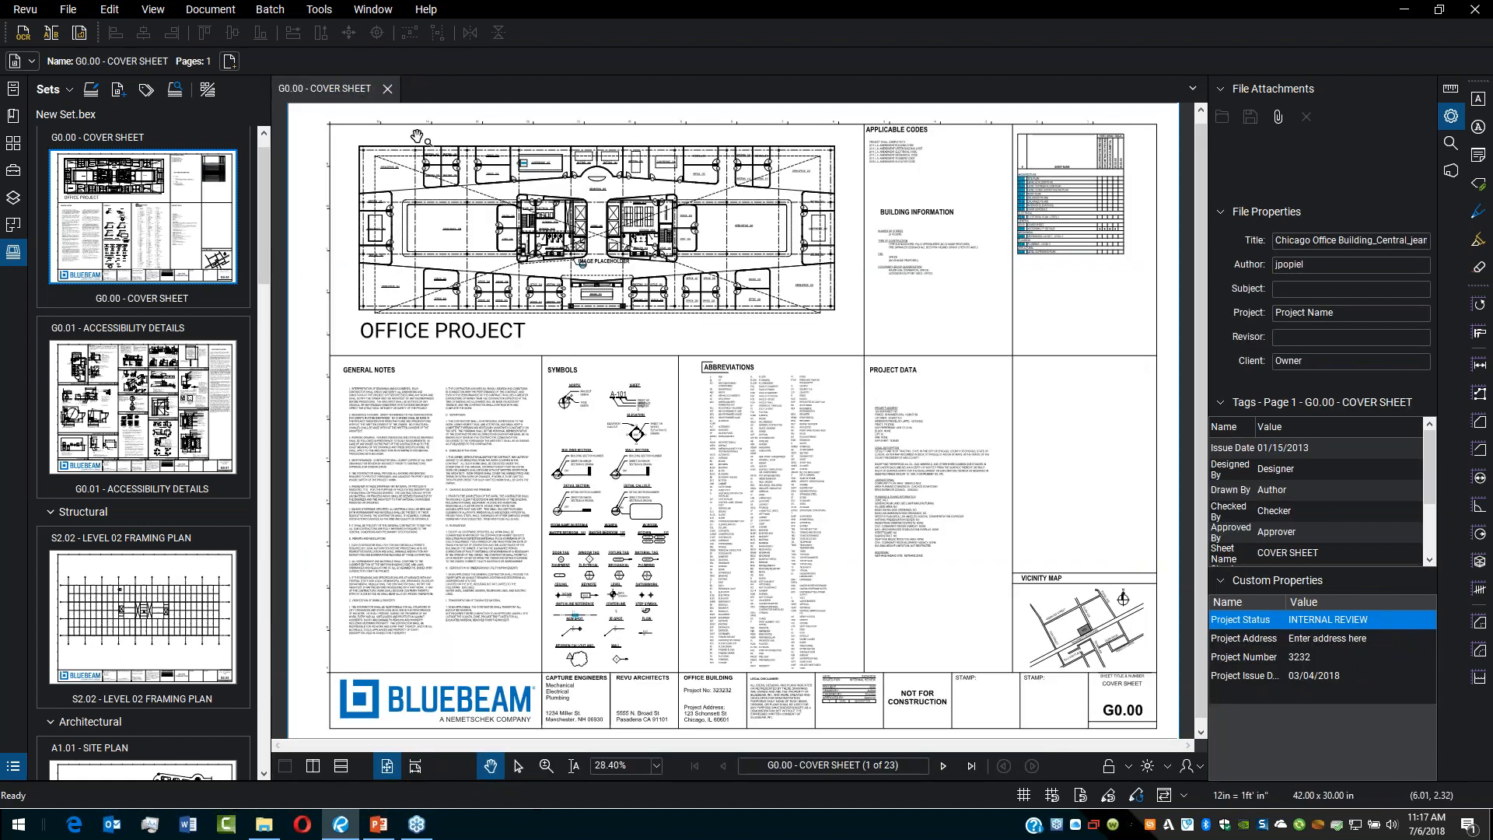
Step: Zoom into the cover sheet's sheet index and follow the A2.6.1 link to the roof plan
{"action": "left_click_drag", "start_coordinate": [980, 303], "coordinate": [961, 341]}
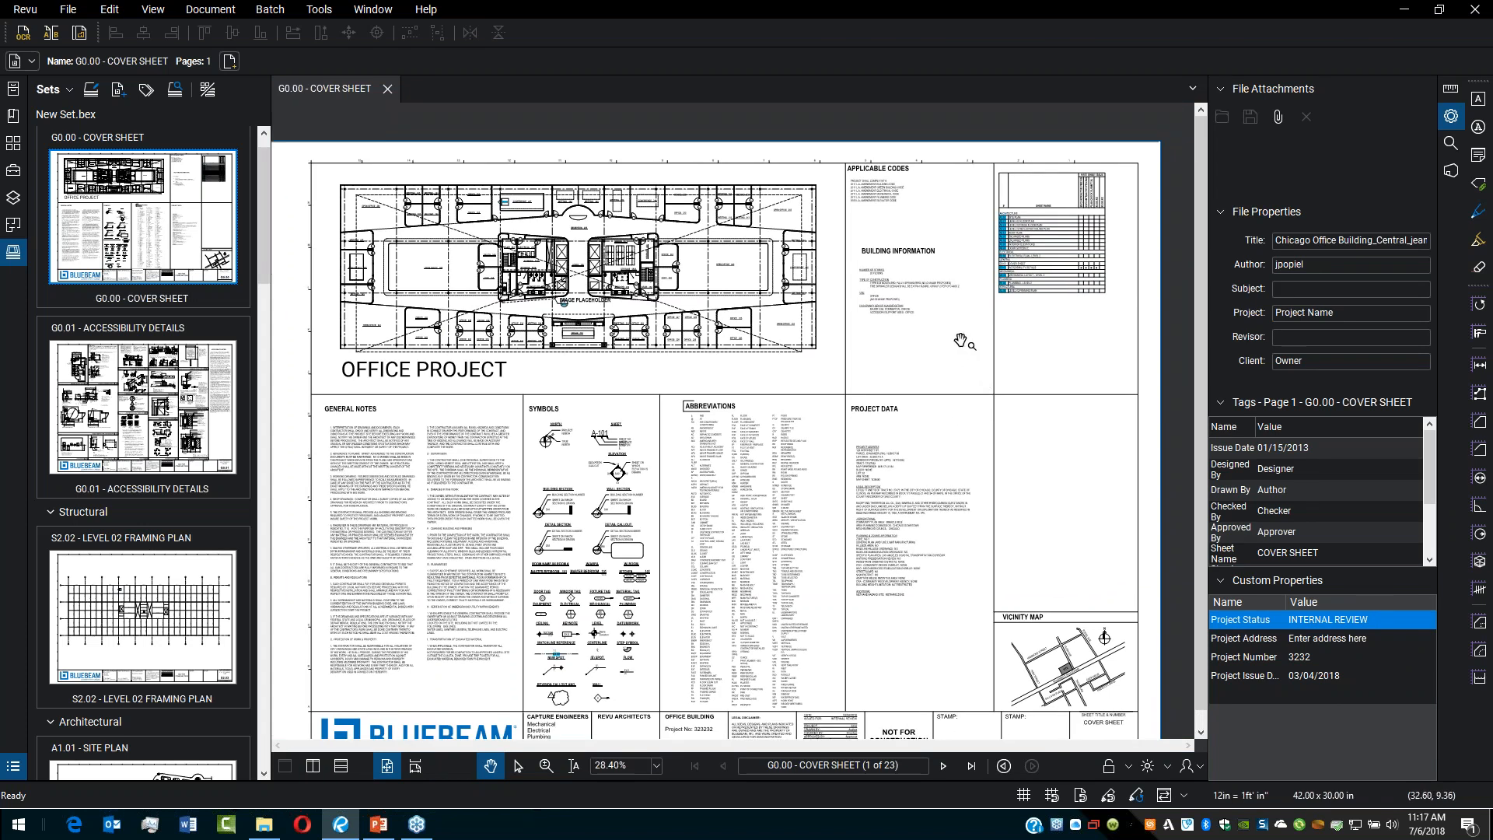
{"action": "scroll", "coordinate": [1011, 349], "scroll_direction": "up", "scroll_amount": 5}
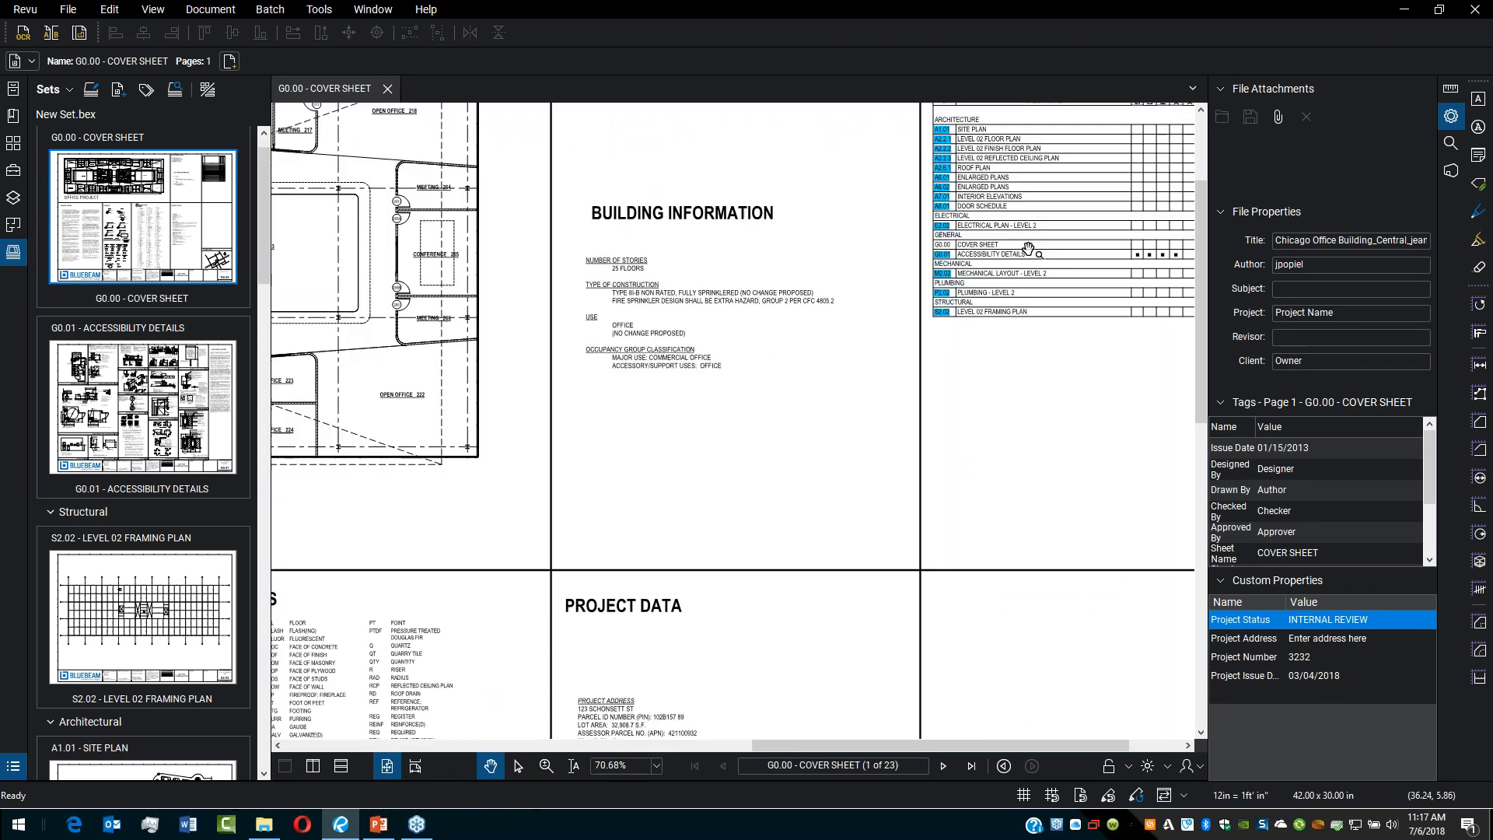
{"action": "scroll", "coordinate": [963, 389], "scroll_direction": "up", "scroll_amount": 4}
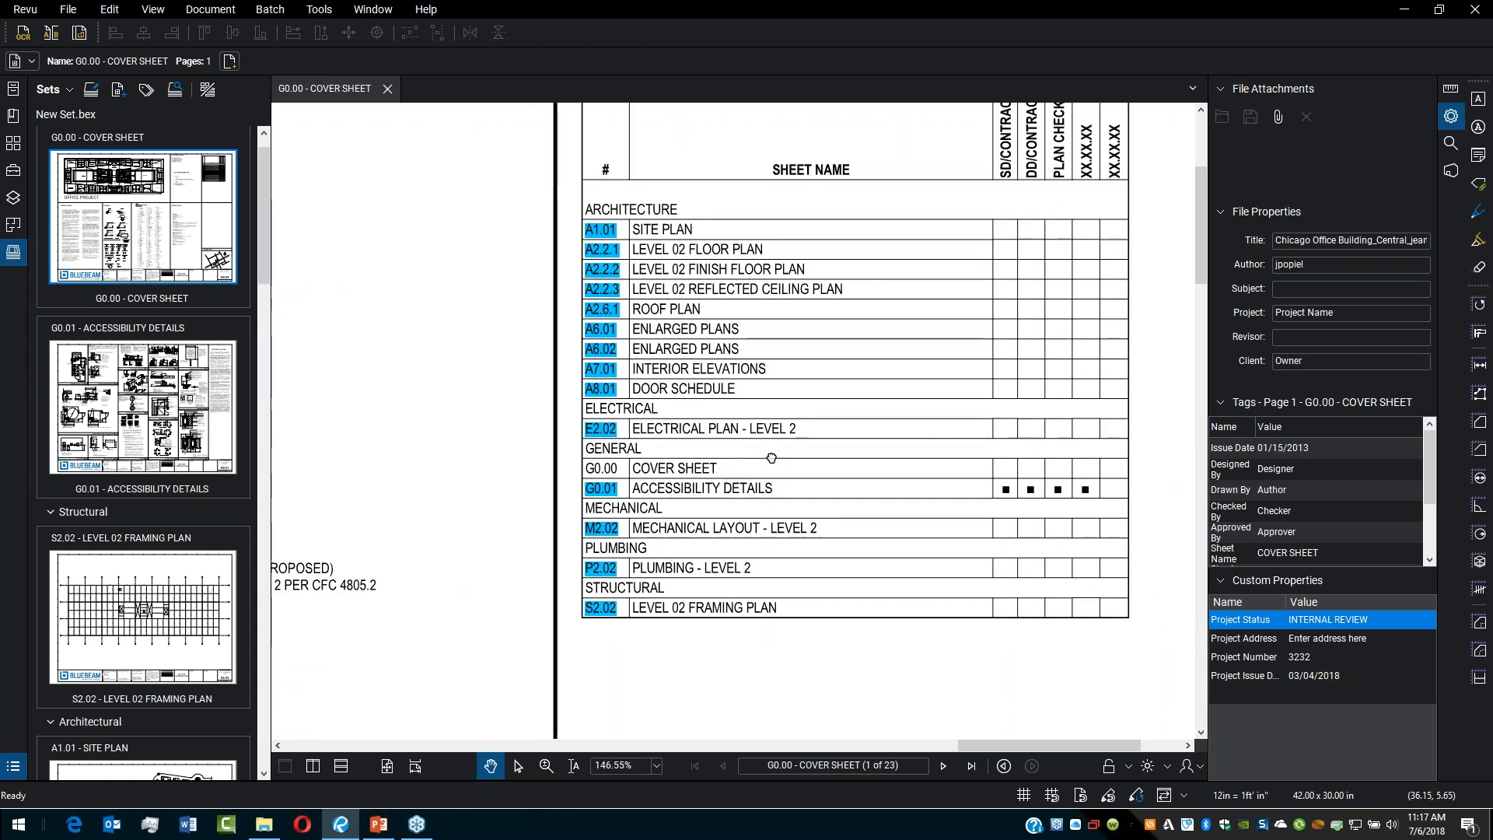
{"action": "left_click_drag", "start_coordinate": [883, 400], "coordinate": [840, 425]}
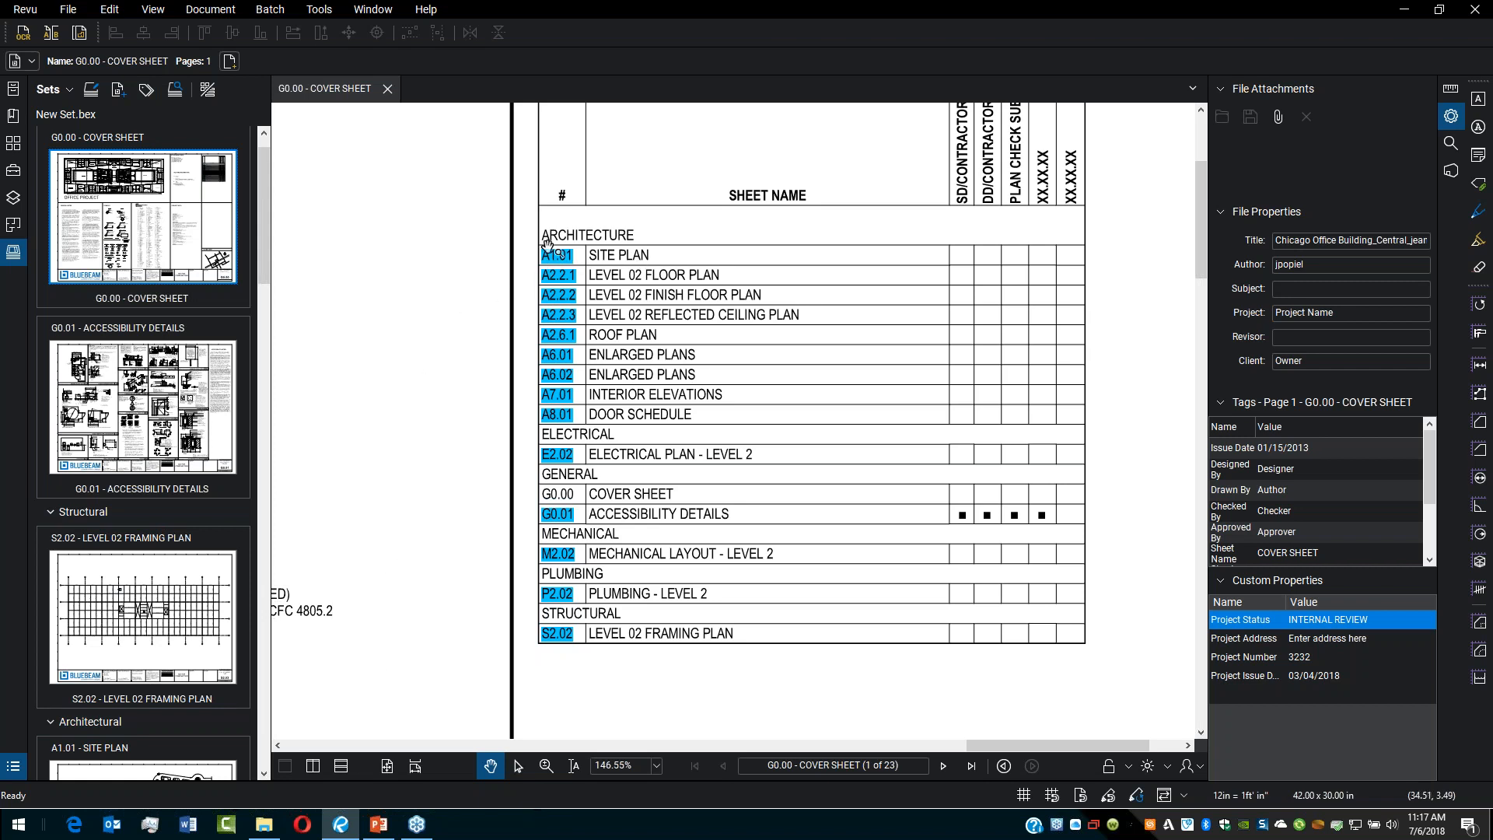
{"action": "left_click", "coordinate": [556, 342]}
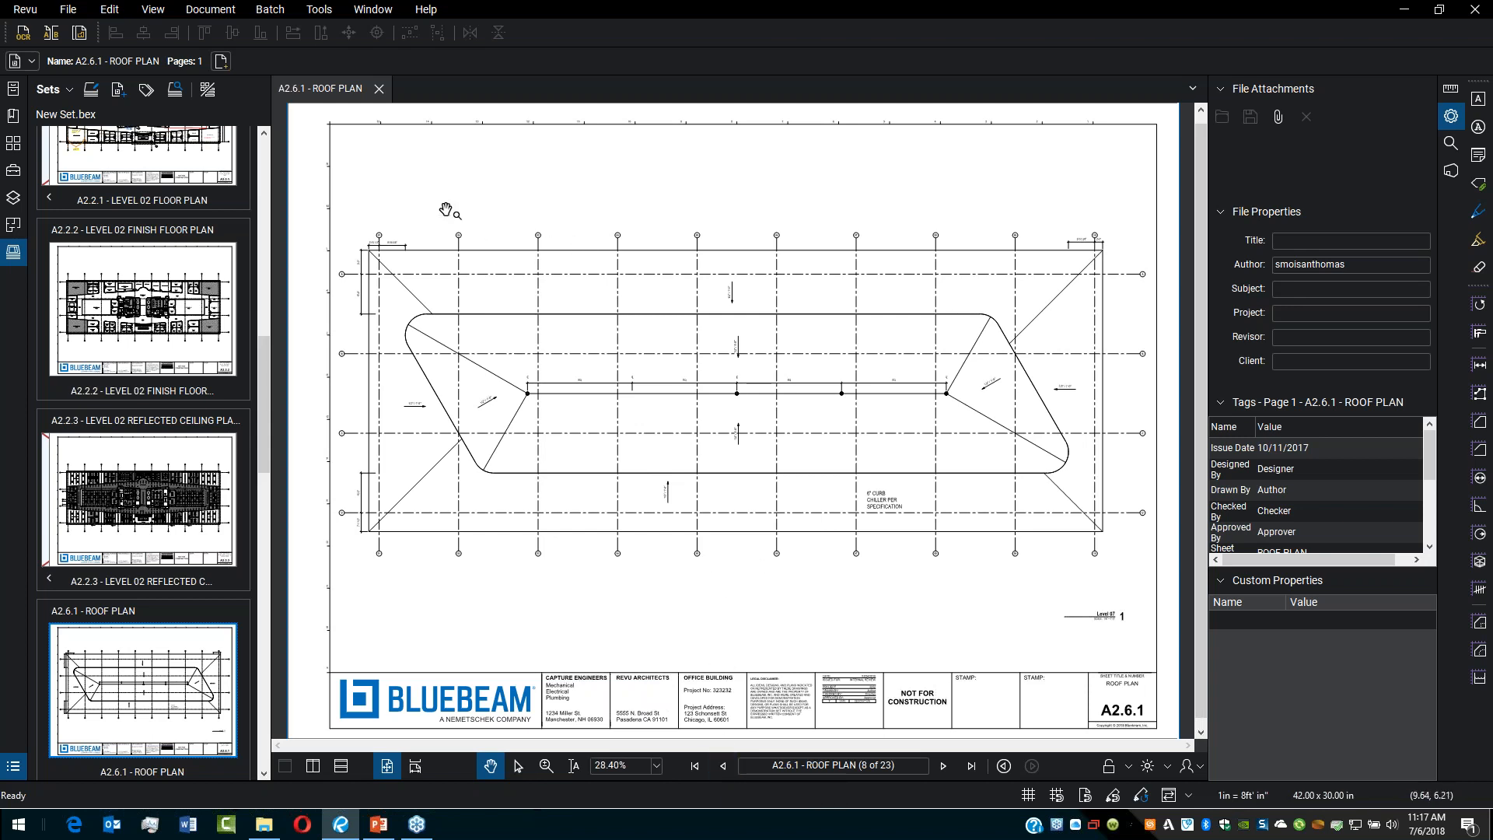
Step: Start a new Batch Link, adding the open roof plan file and then unchecking it
{"action": "left_click", "coordinate": [271, 10]}
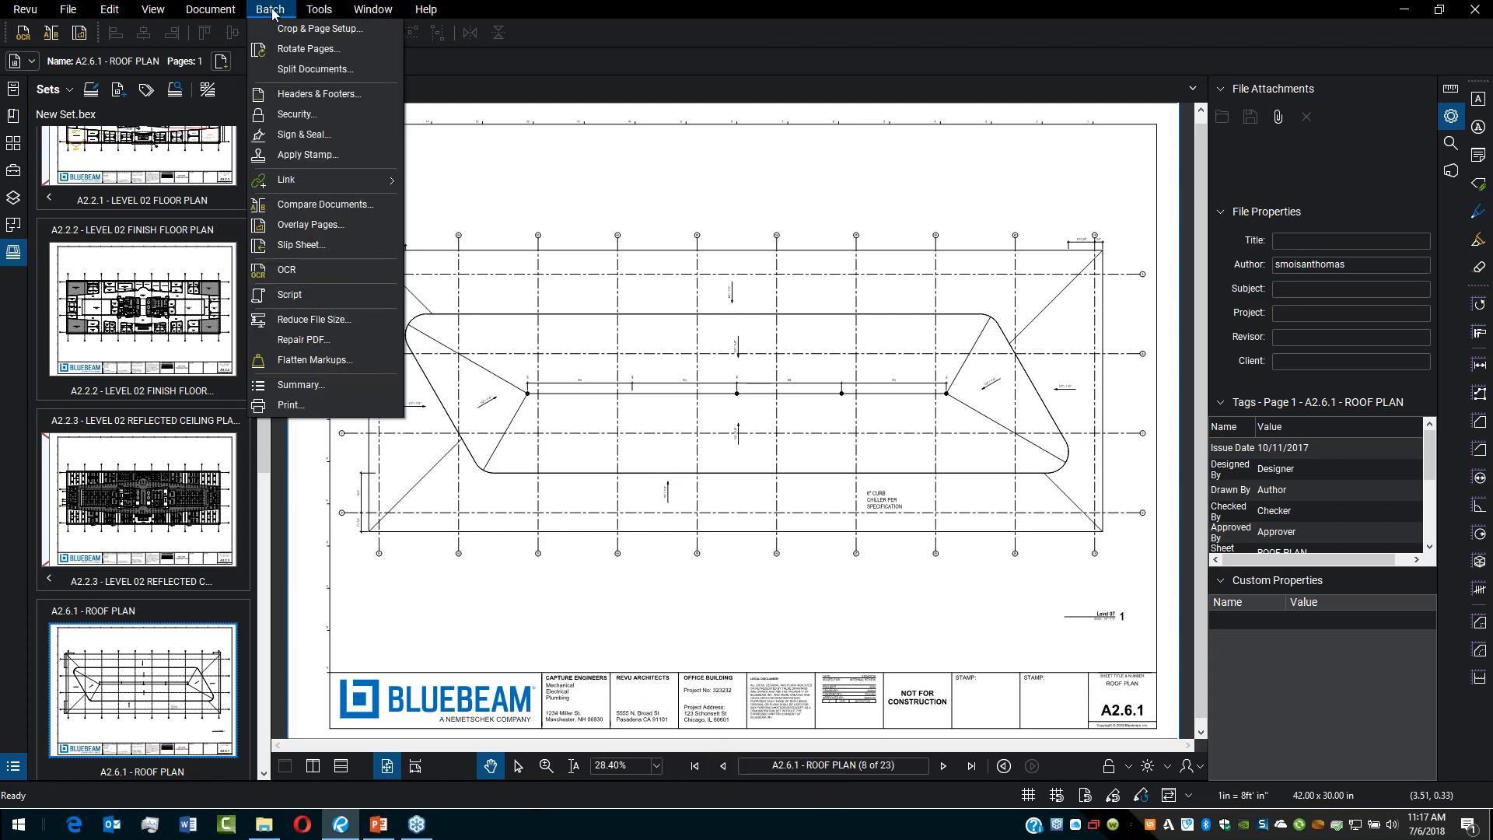
{"action": "mouse_move", "coordinate": [307, 180]}
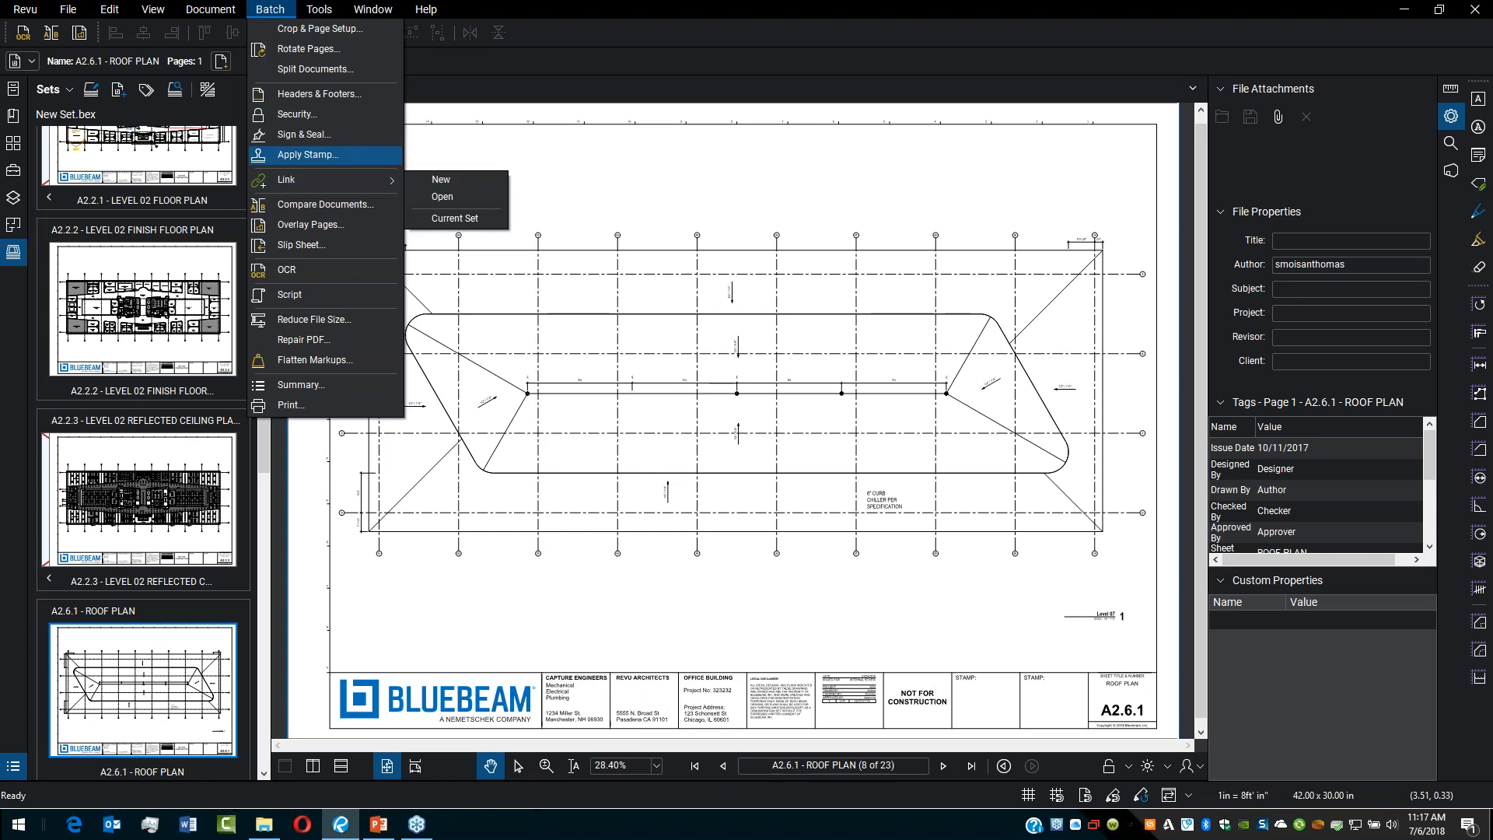
{"action": "left_click", "coordinate": [444, 181]}
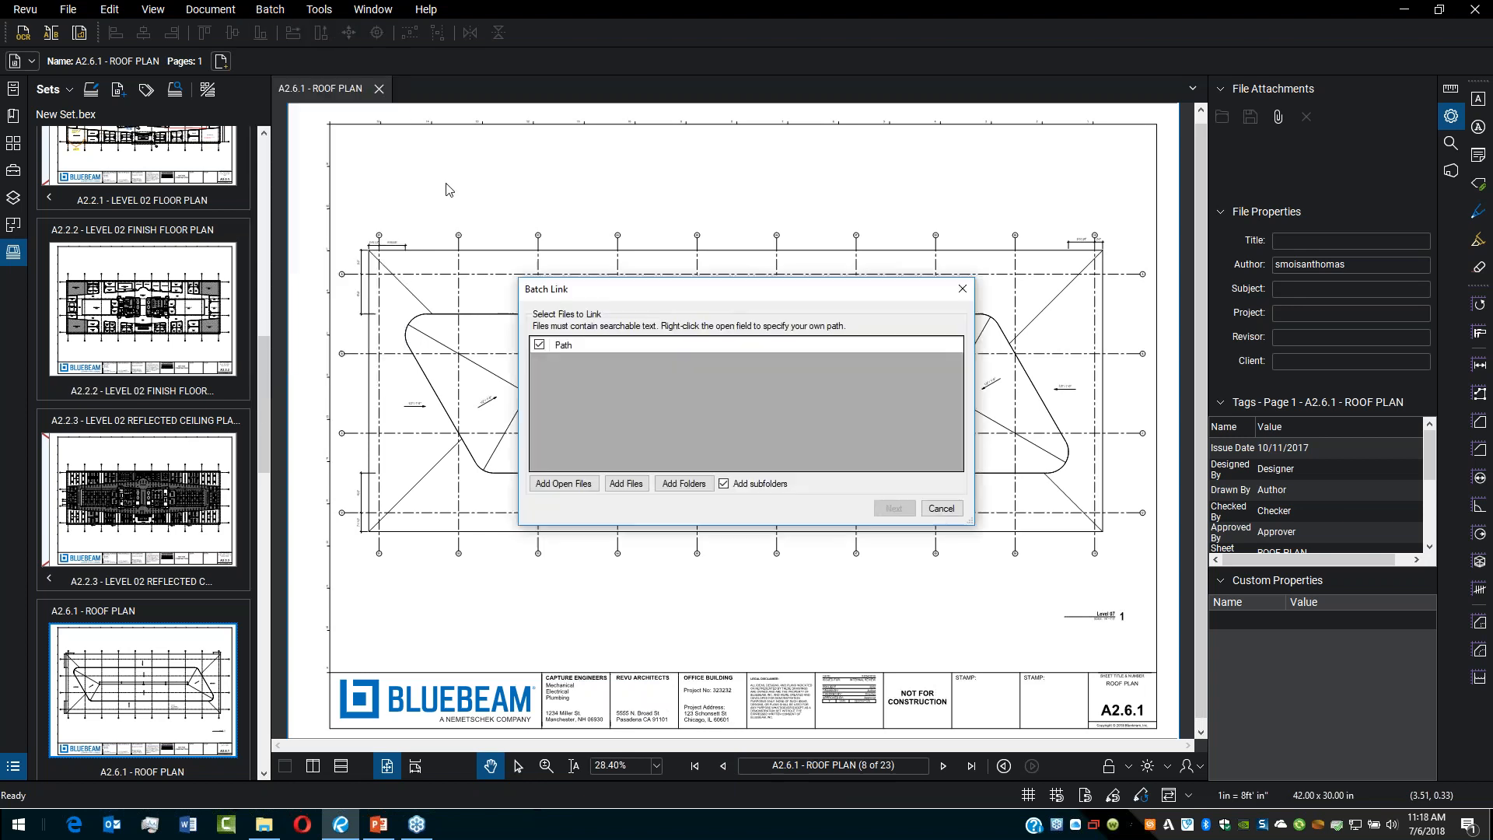
{"action": "left_click", "coordinate": [579, 485]}
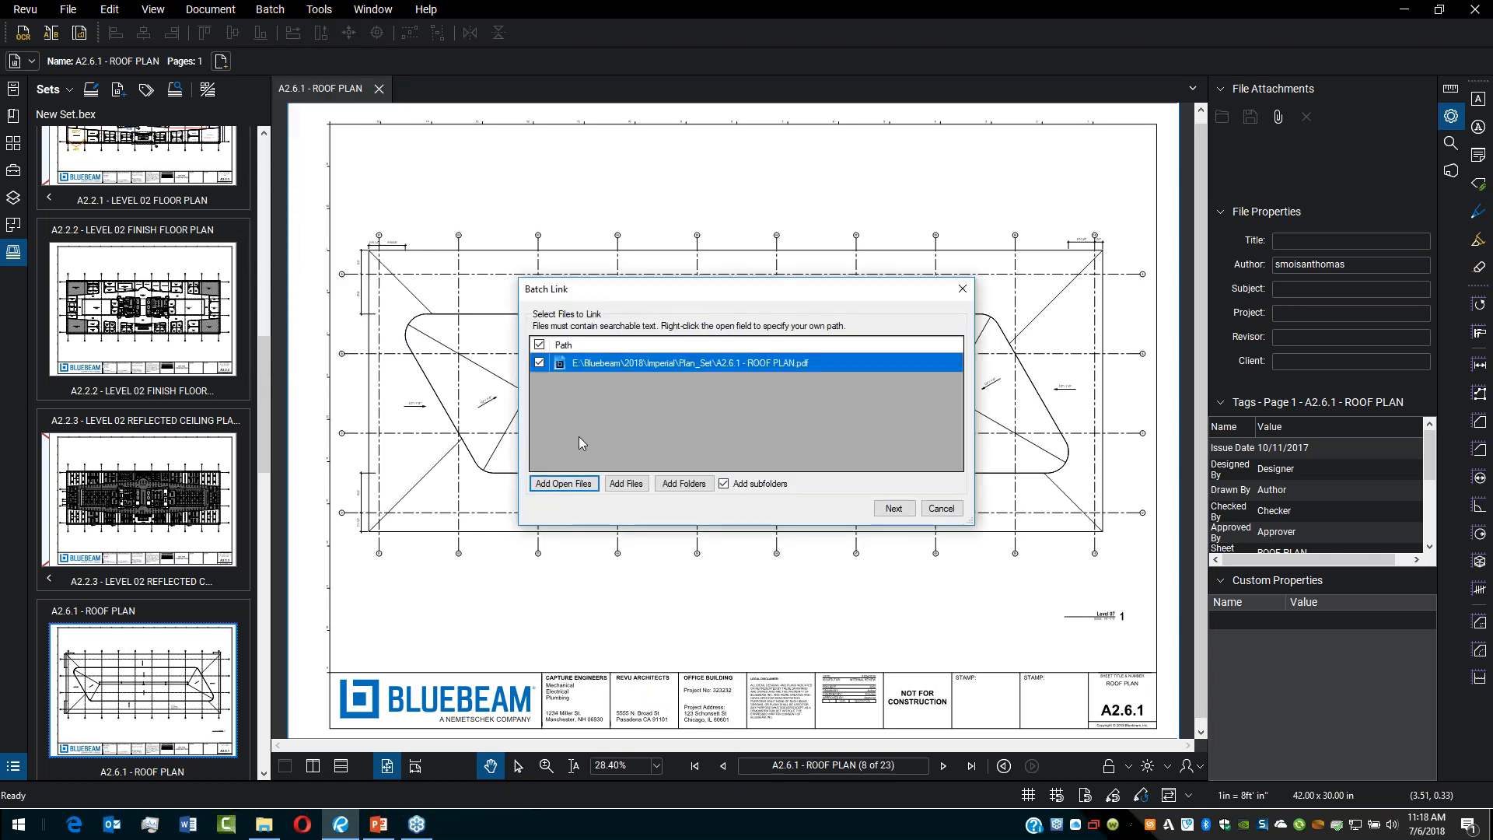
{"action": "left_click", "coordinate": [539, 363]}
Step: Add all the sheet PDFs from the Plan_Set folder to the Batch Link file list
{"action": "left_click", "coordinate": [626, 483]}
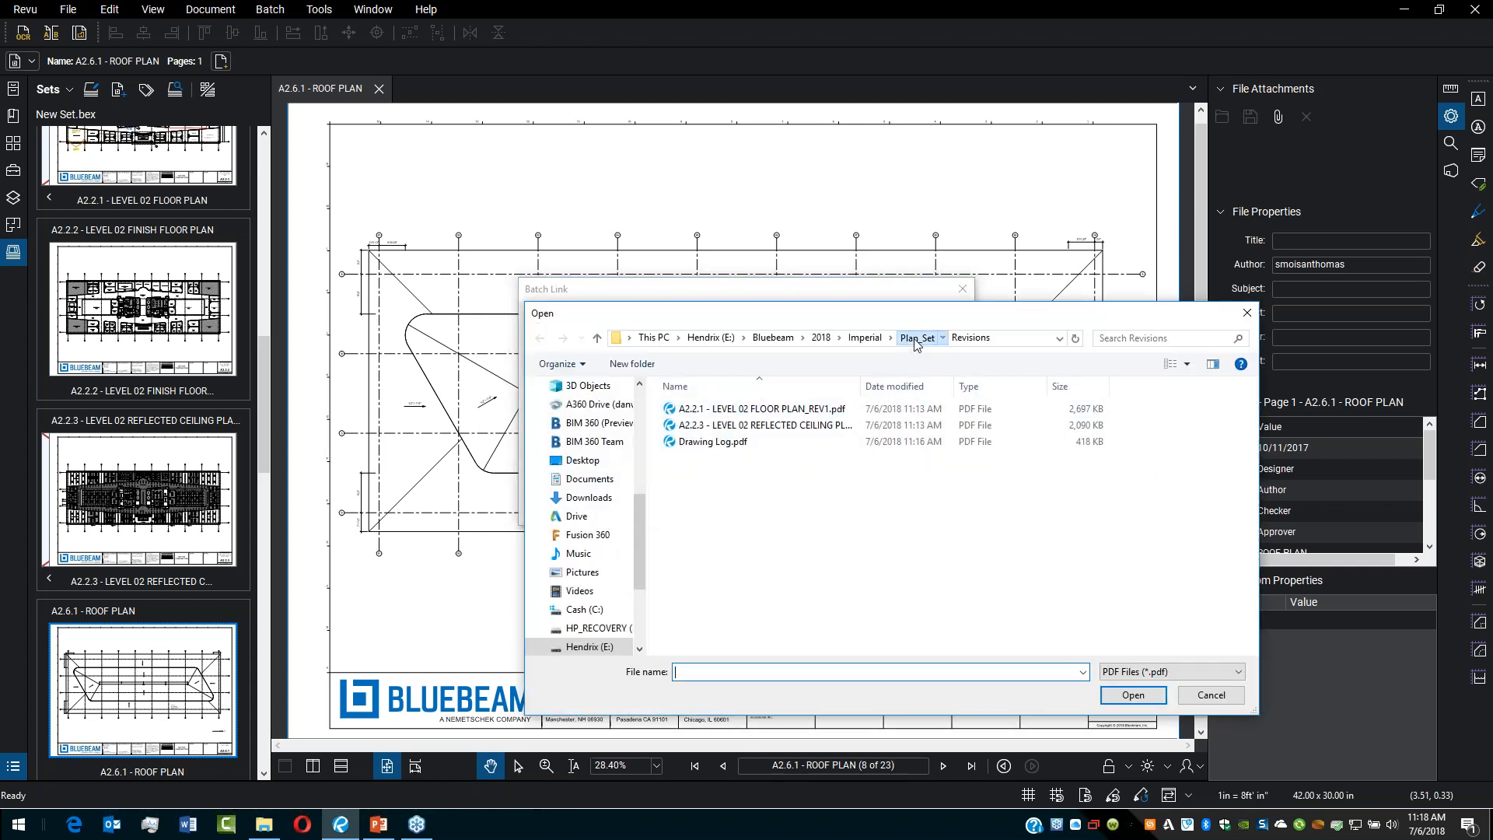
{"action": "left_click", "coordinate": [916, 339]}
{"action": "left_click", "coordinate": [724, 434]}
{"action": "scroll", "coordinate": [747, 630], "scroll_direction": "down", "scroll_amount": 1}
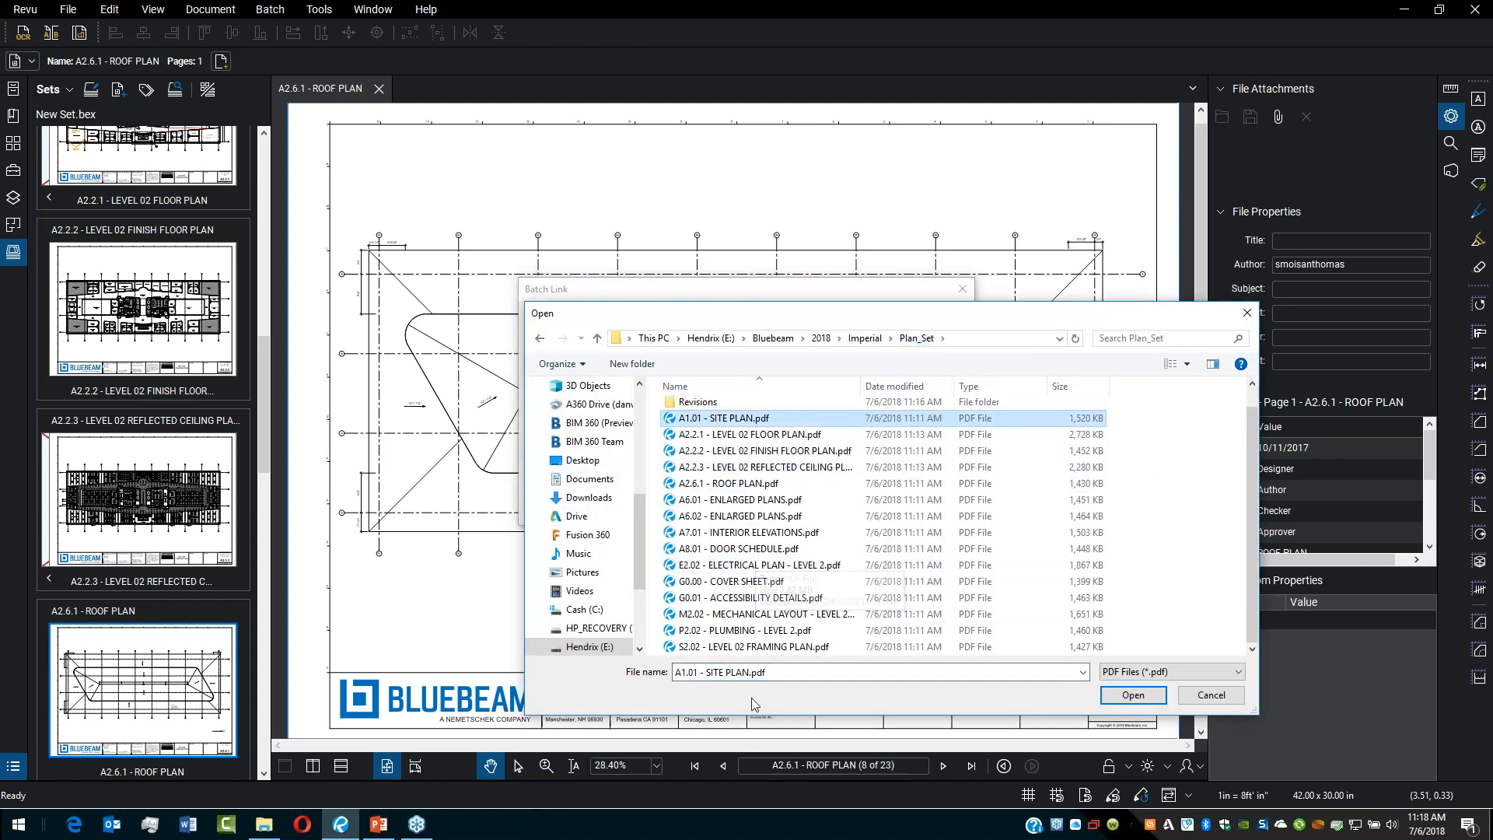
{"action": "left_click", "coordinate": [774, 644], "text": "shift"}
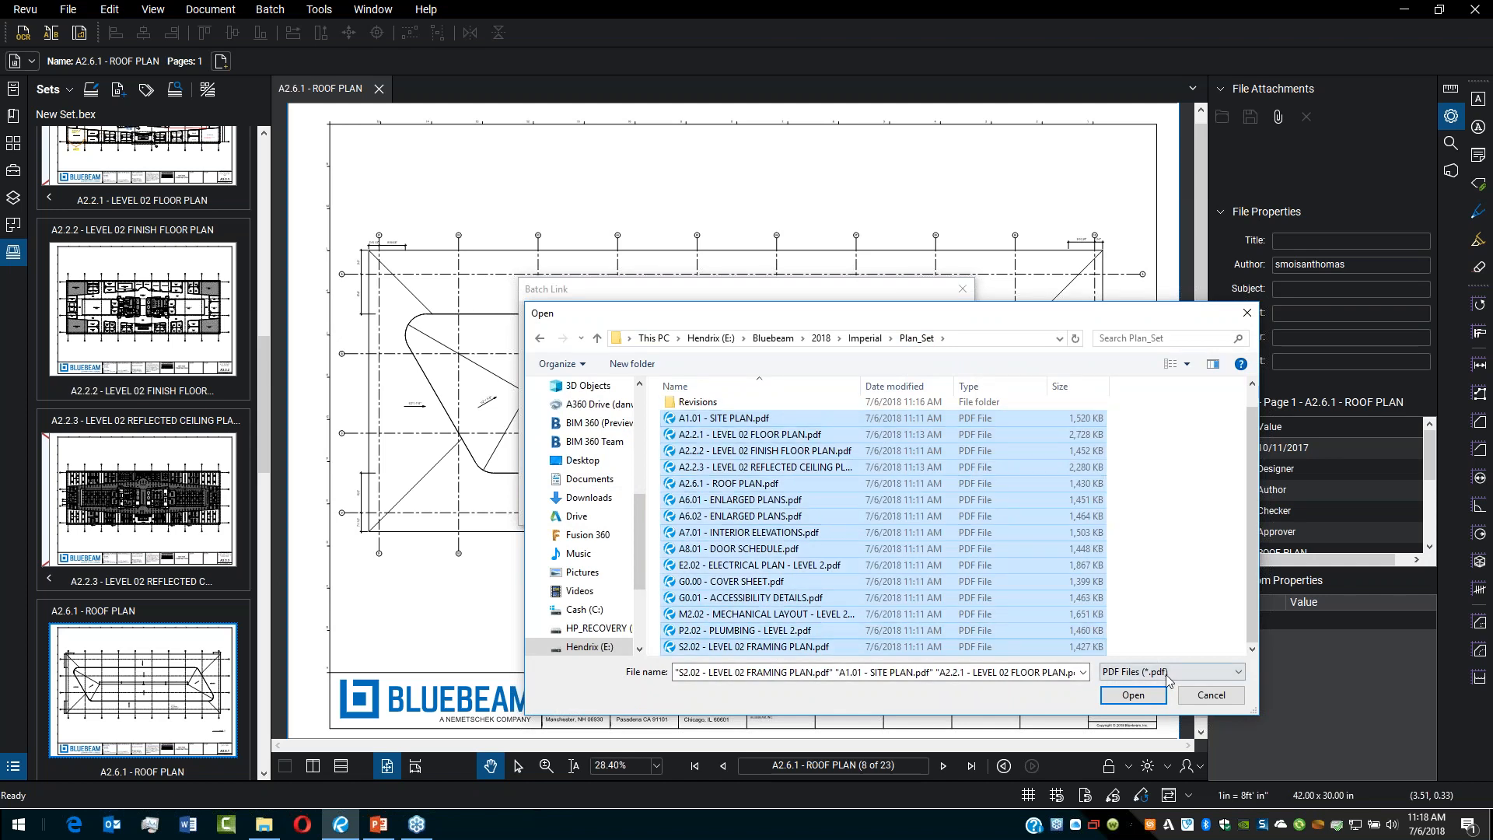
{"action": "left_click", "coordinate": [1137, 696]}
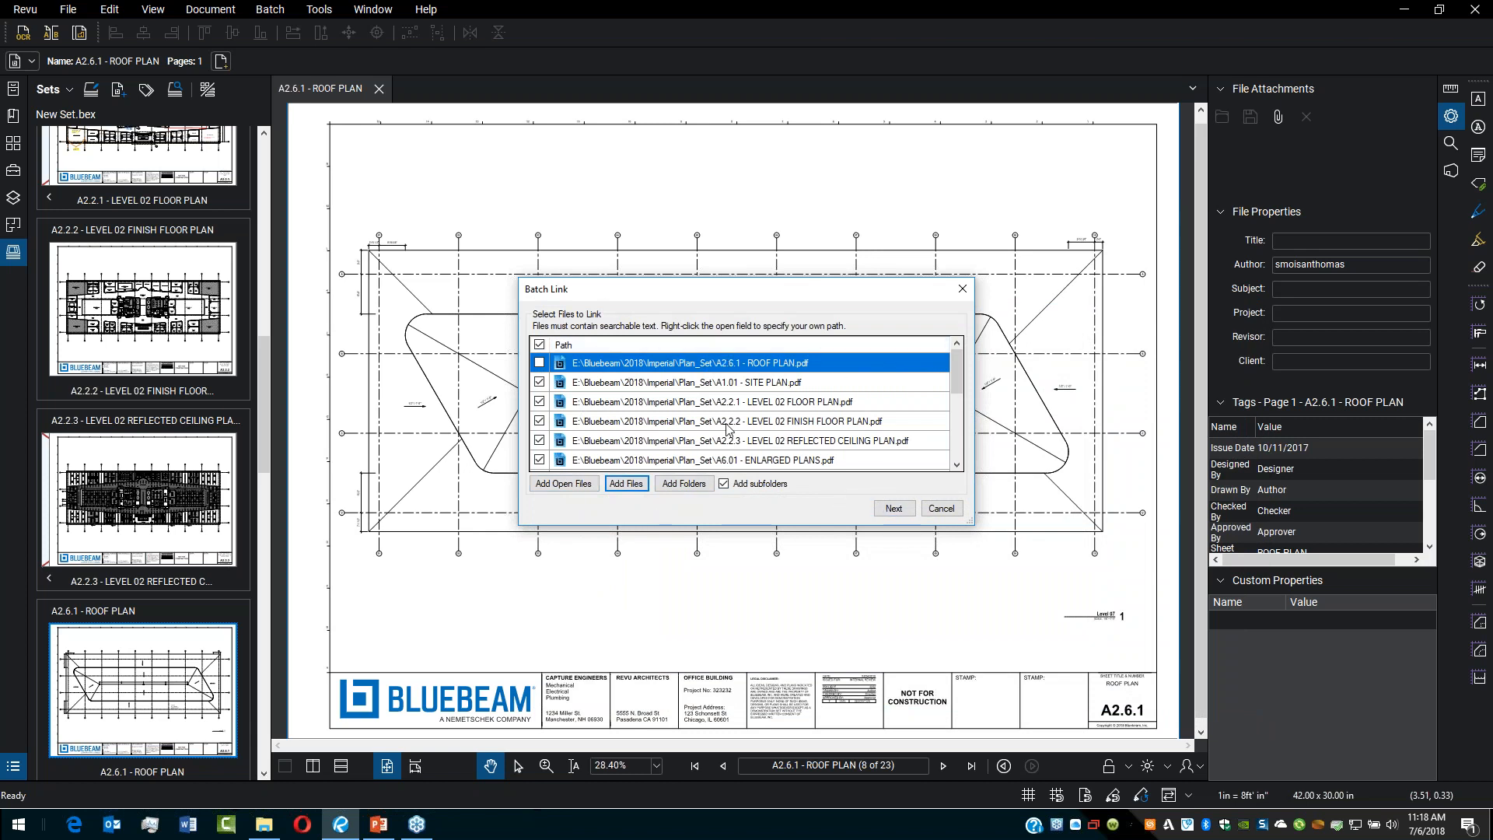
Step: Advance to search terms and generate the link list from page labels
{"action": "left_click", "coordinate": [894, 511]}
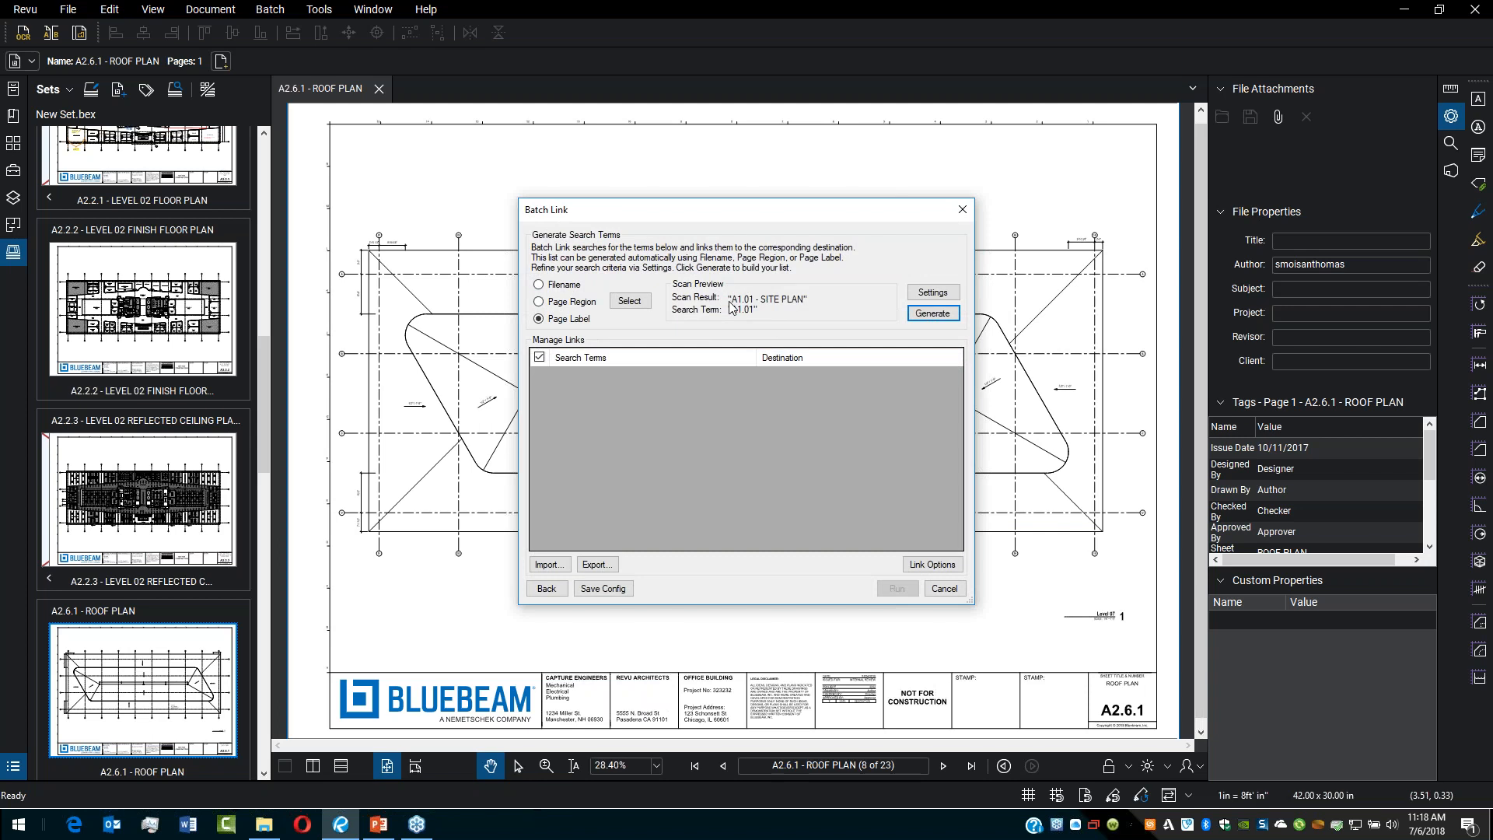
{"action": "left_click", "coordinate": [936, 319]}
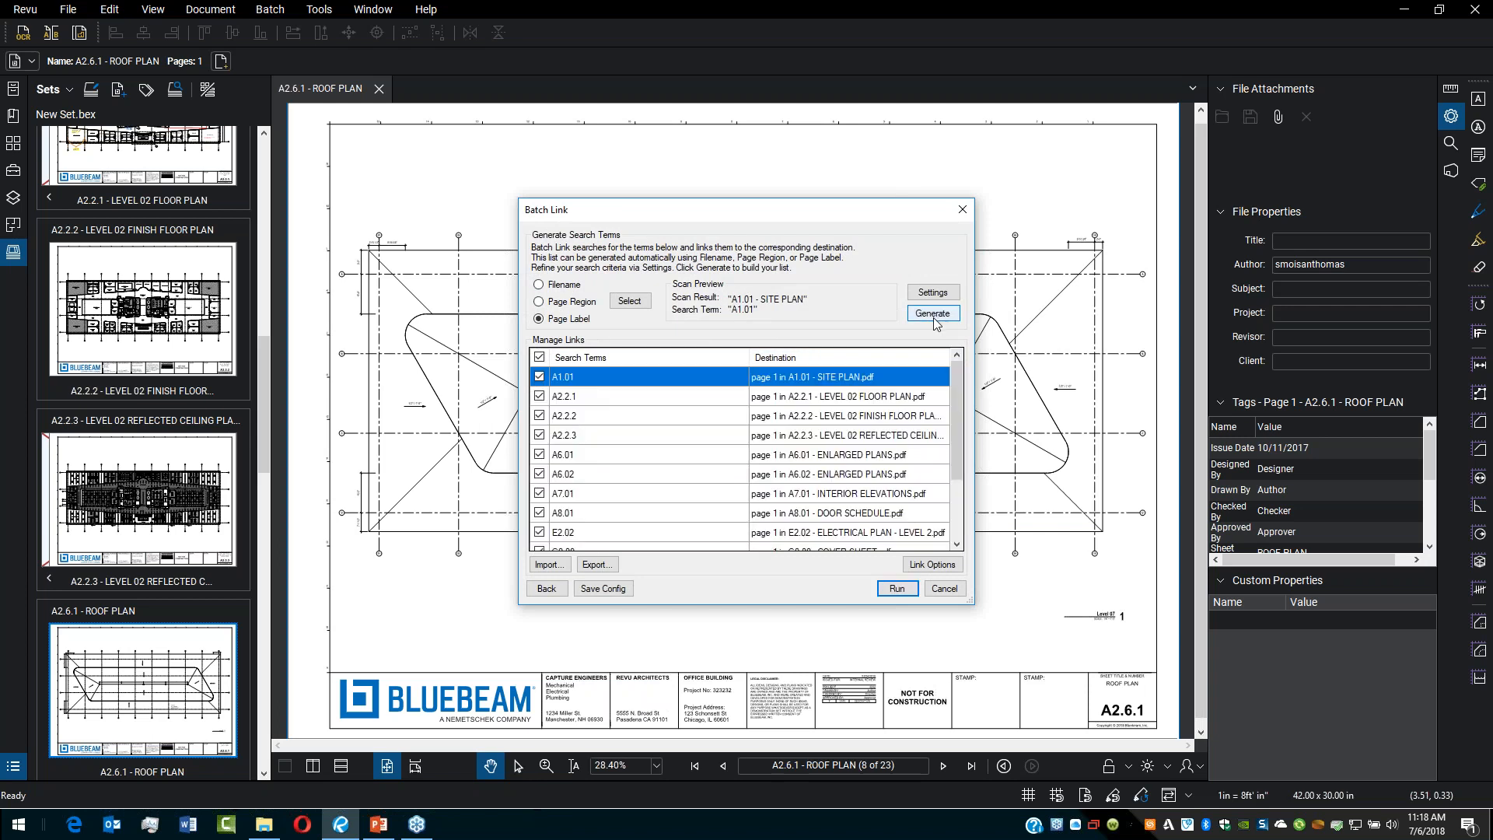
{"action": "left_click_drag", "start_coordinate": [749, 358], "coordinate": [696, 359]}
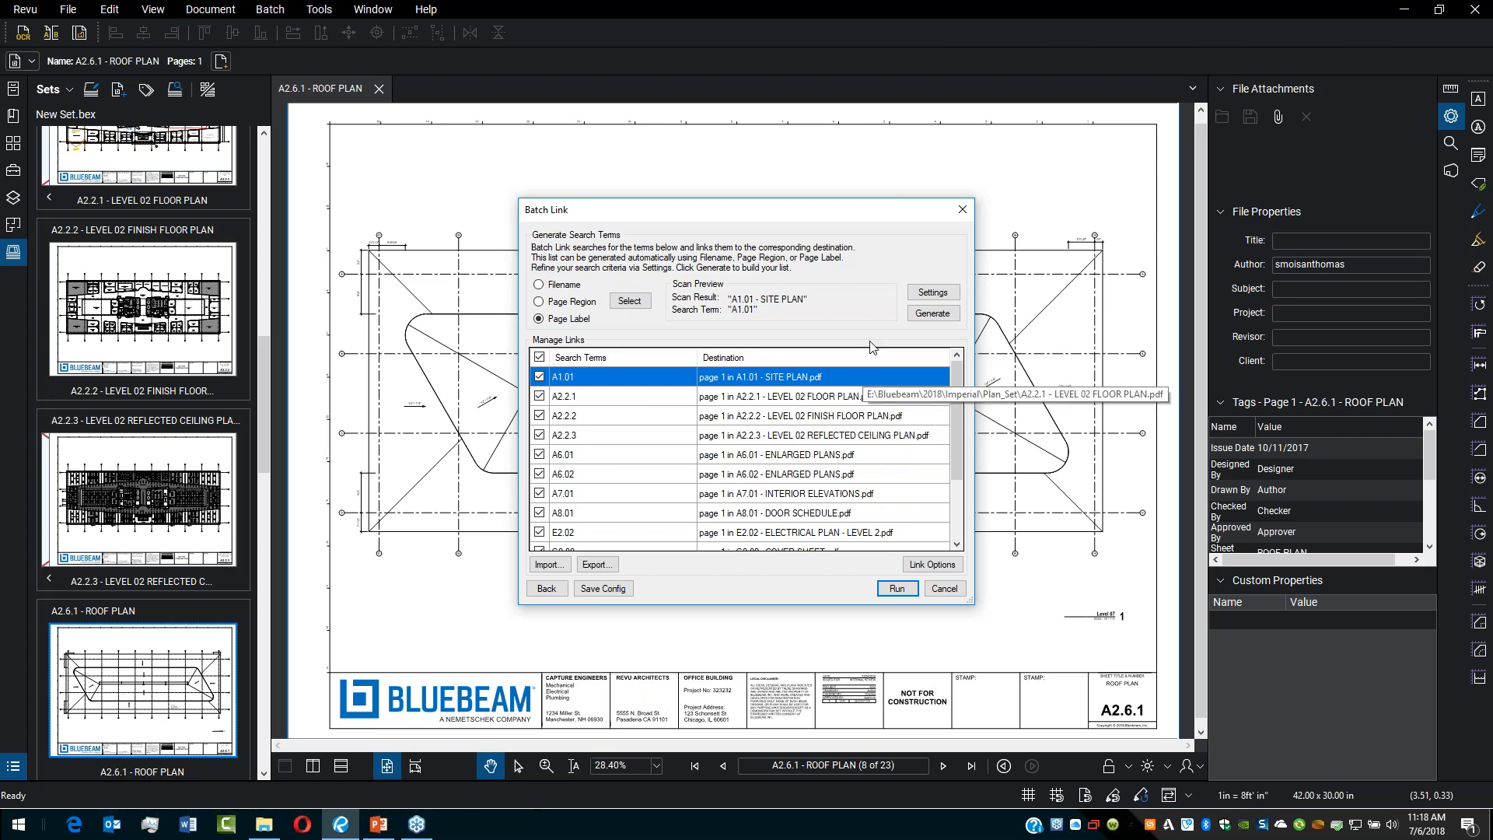
Step: Run the batch link with the default link options and close the summary
{"action": "left_click", "coordinate": [932, 563]}
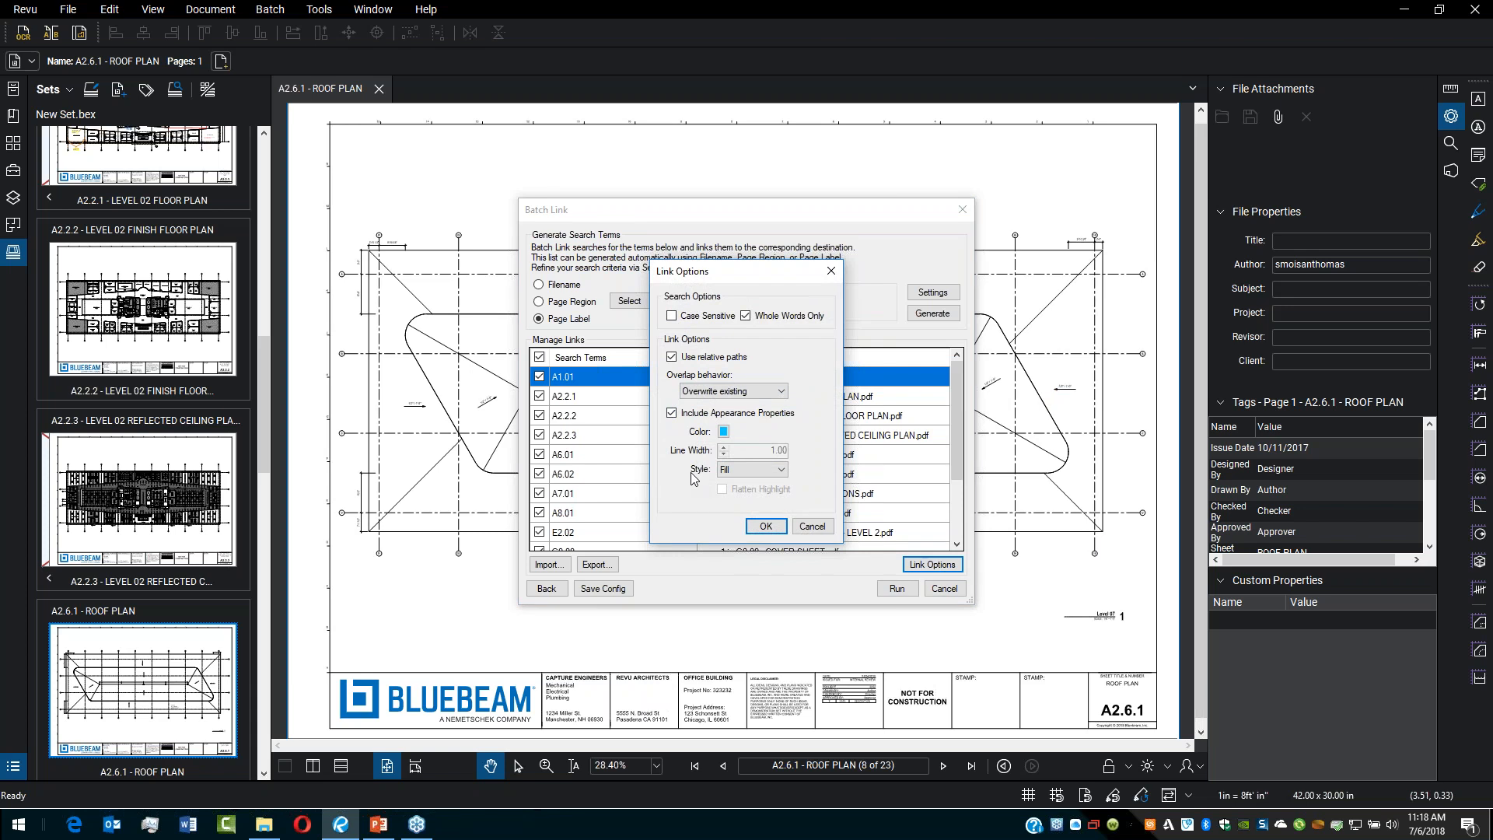
{"action": "left_click", "coordinate": [765, 527]}
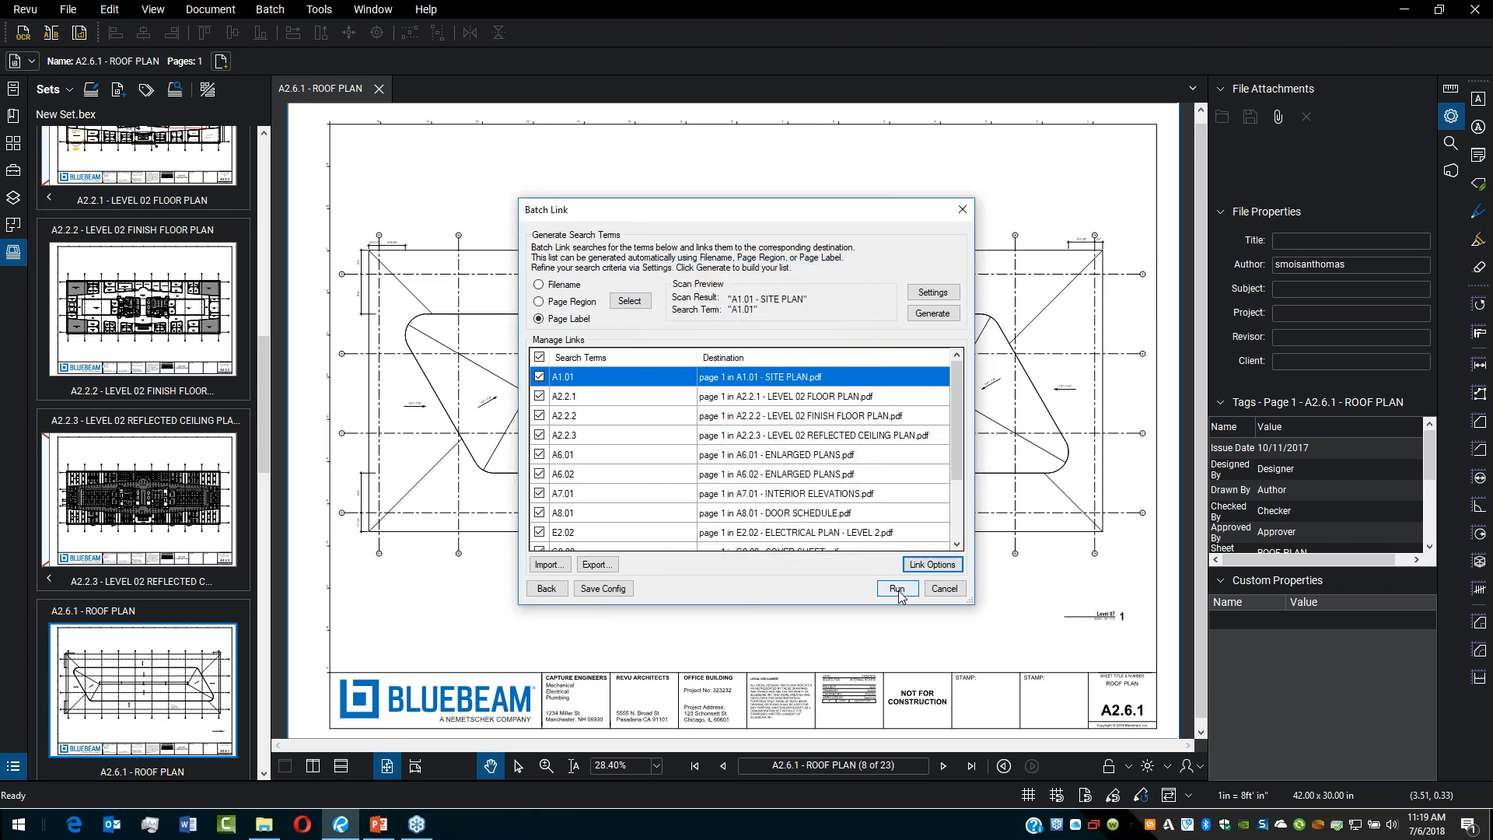
{"action": "left_click", "coordinate": [897, 588]}
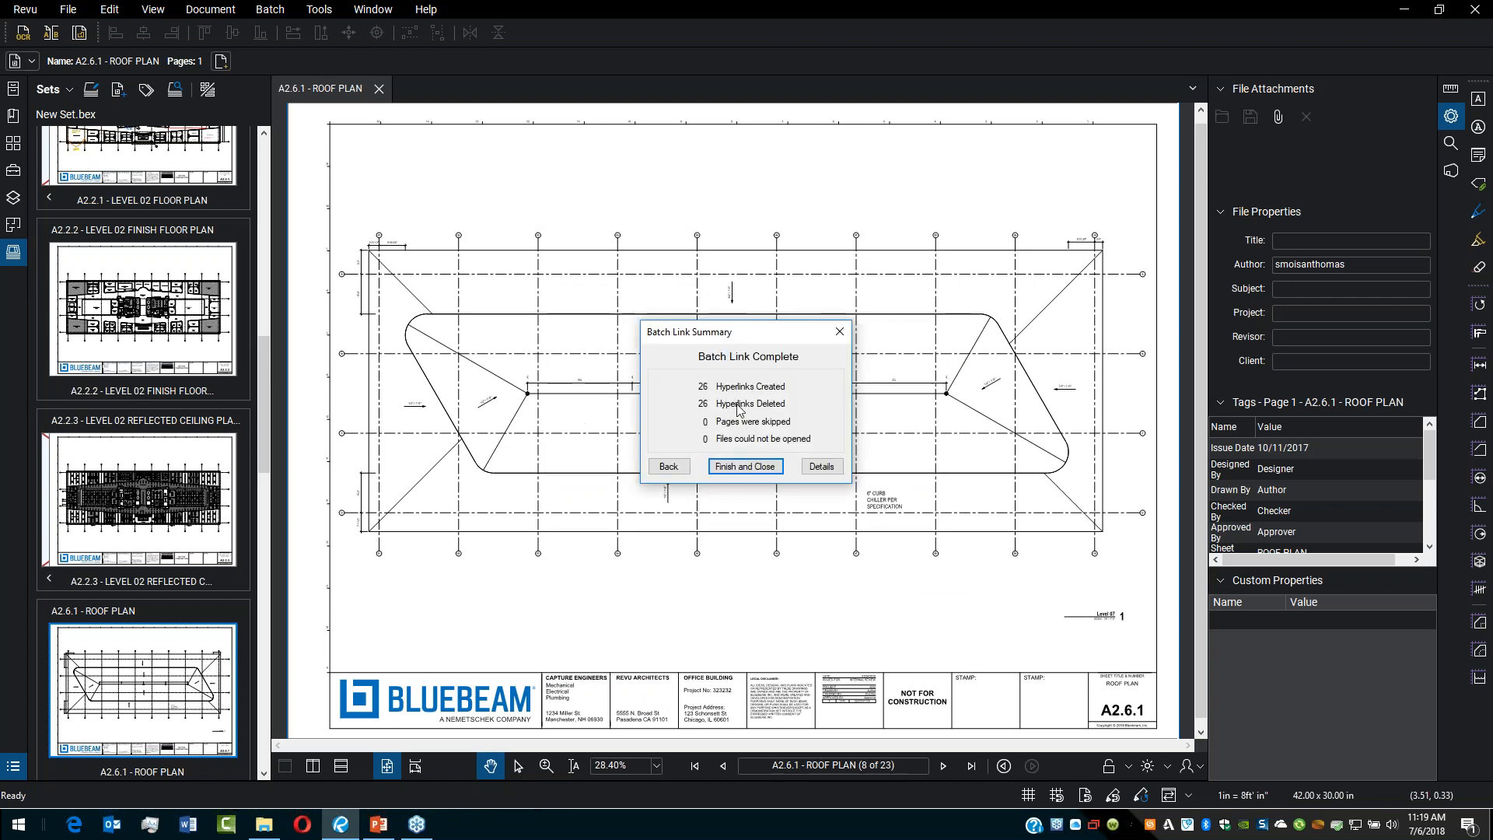
{"action": "left_click", "coordinate": [753, 467]}
Step: Open the A2.2.1 level 02 floor plan revision and follow its A6.01 callout link to the enlarged plans
{"action": "scroll", "coordinate": [170, 308], "scroll_direction": "up", "scroll_amount": 10}
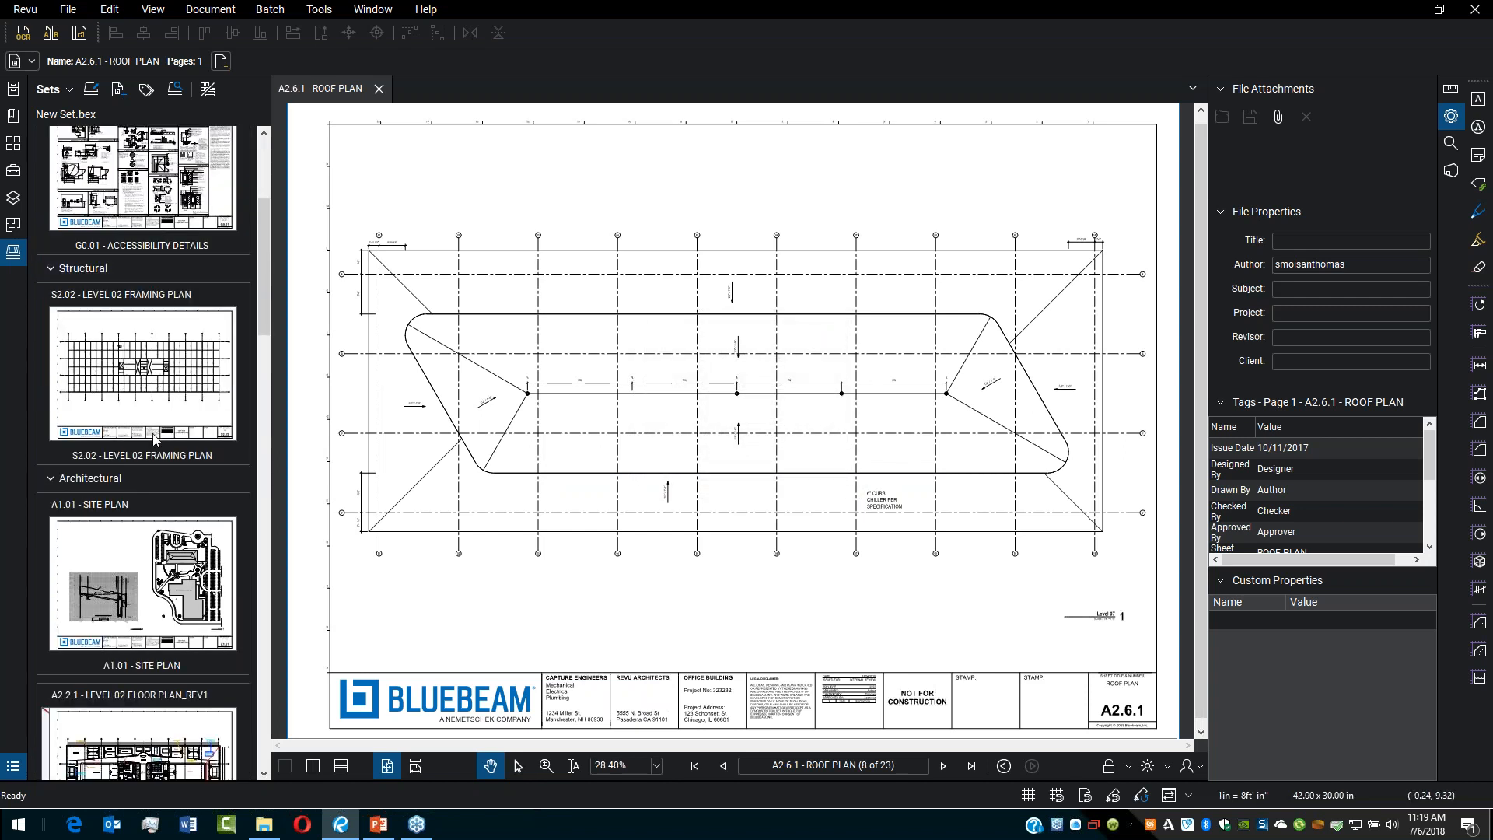
{"action": "scroll", "coordinate": [156, 379], "scroll_direction": "down", "scroll_amount": 10}
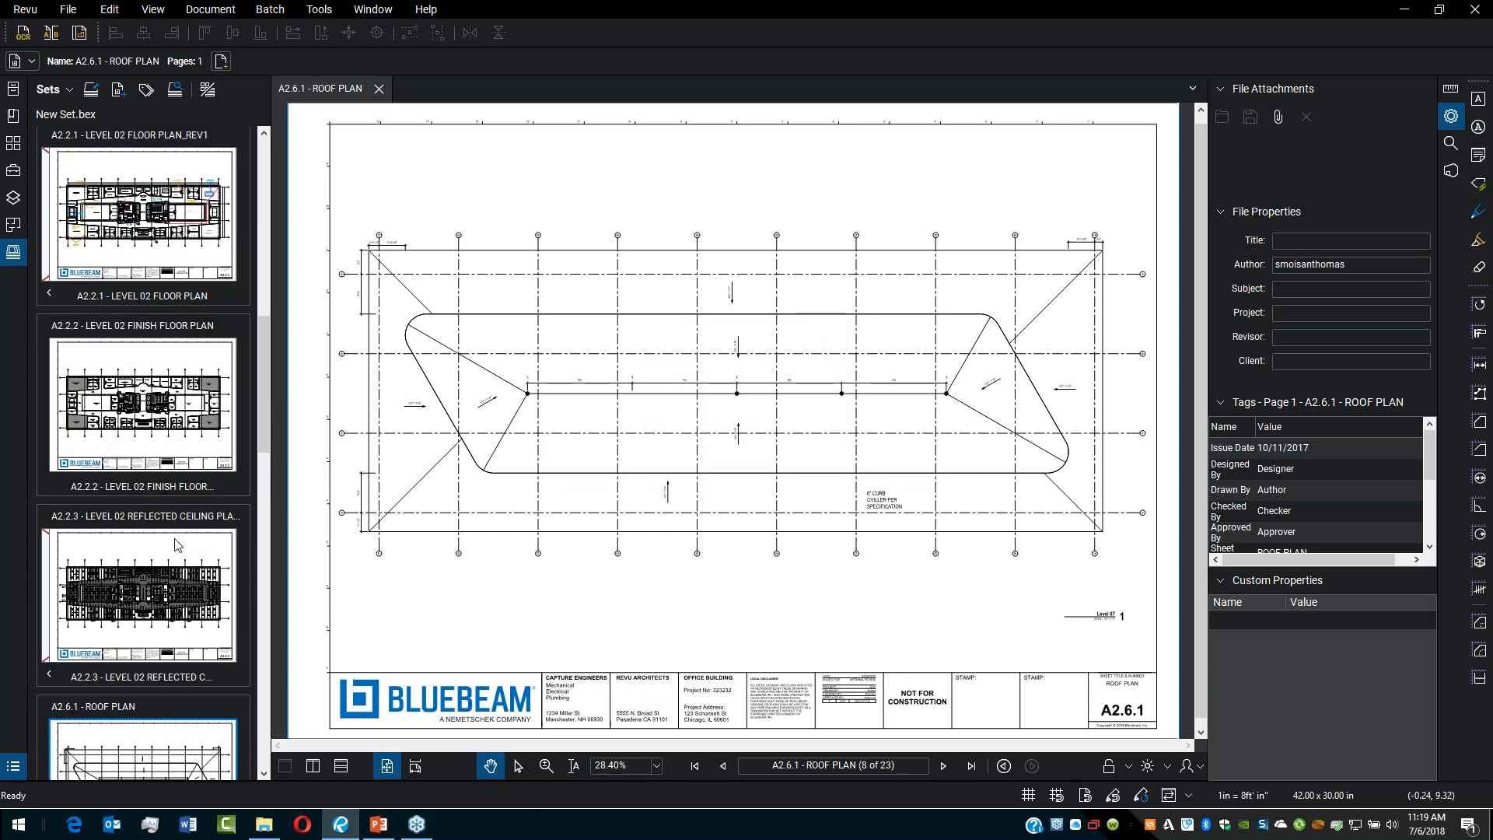
{"action": "left_click", "coordinate": [194, 257]}
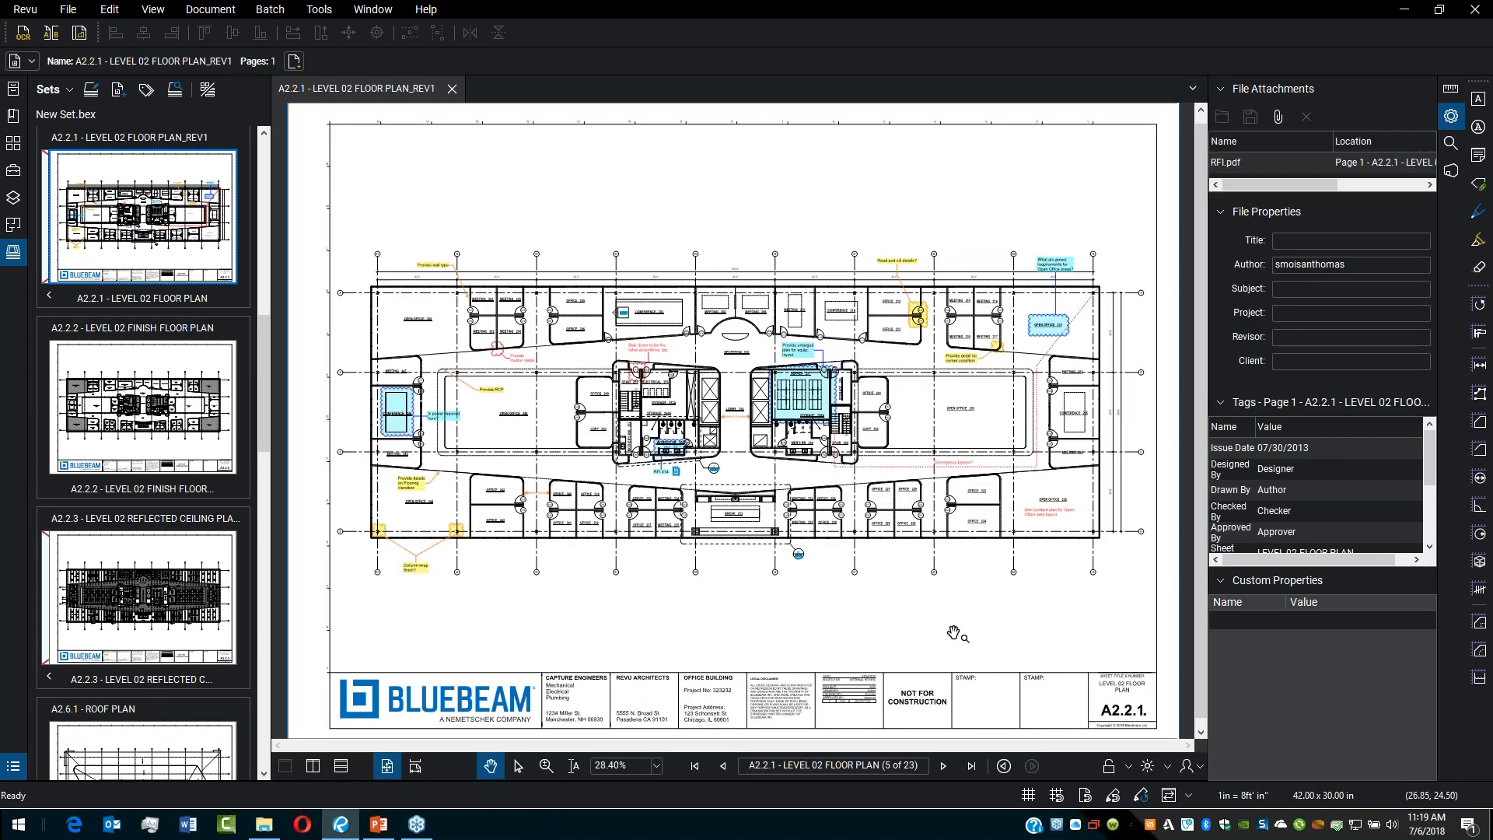
{"action": "scroll", "coordinate": [774, 576], "scroll_direction": "up", "scroll_amount": 8}
{"action": "left_click_drag", "start_coordinate": [704, 518], "coordinate": [705, 527]}
{"action": "scroll", "coordinate": [515, 362], "scroll_direction": "down", "scroll_amount": 2}
{"action": "left_click_drag", "start_coordinate": [563, 366], "coordinate": [646, 374]}
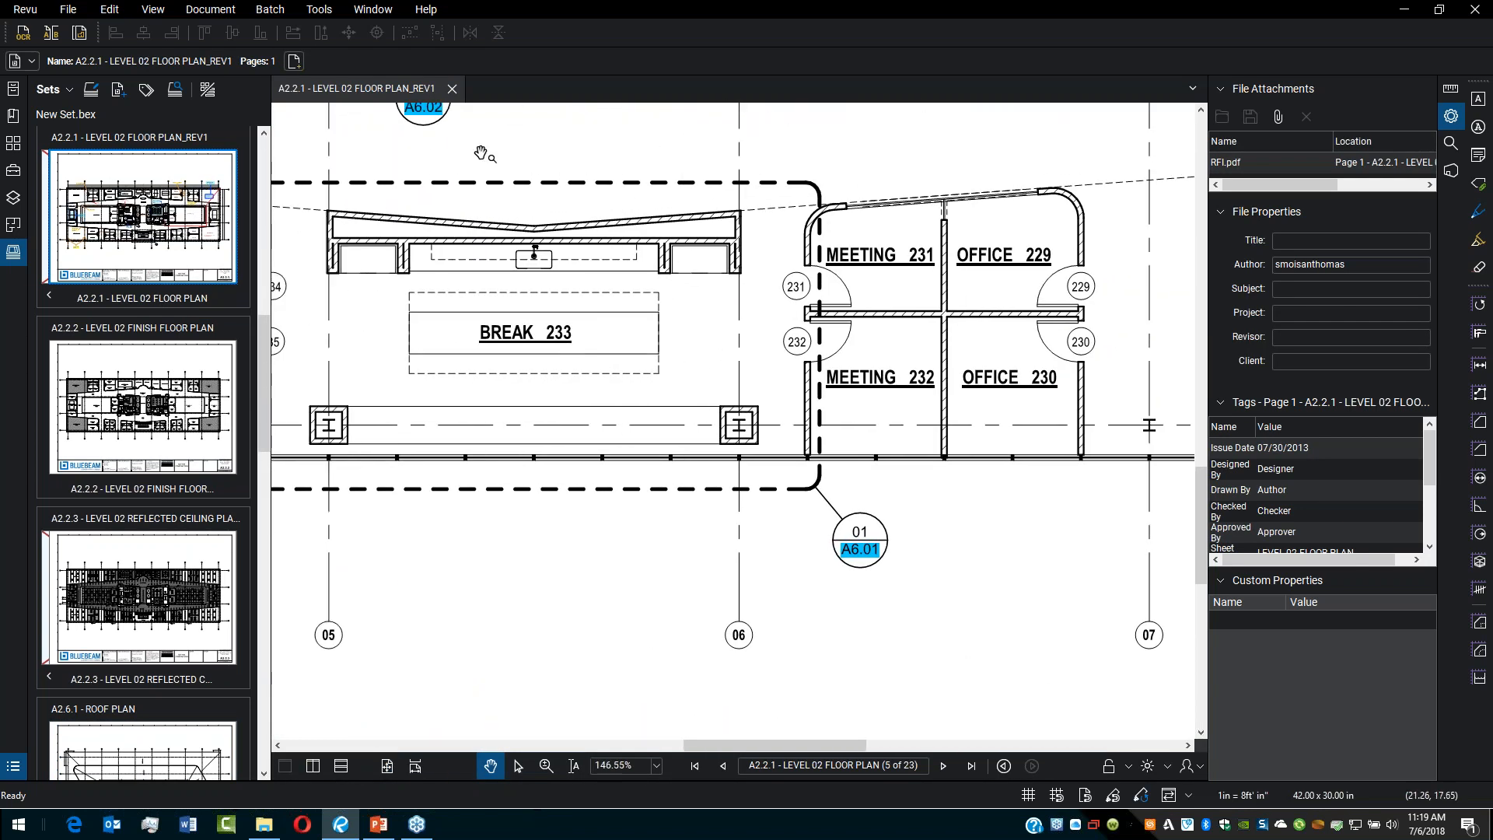
{"action": "left_click", "coordinate": [868, 555]}
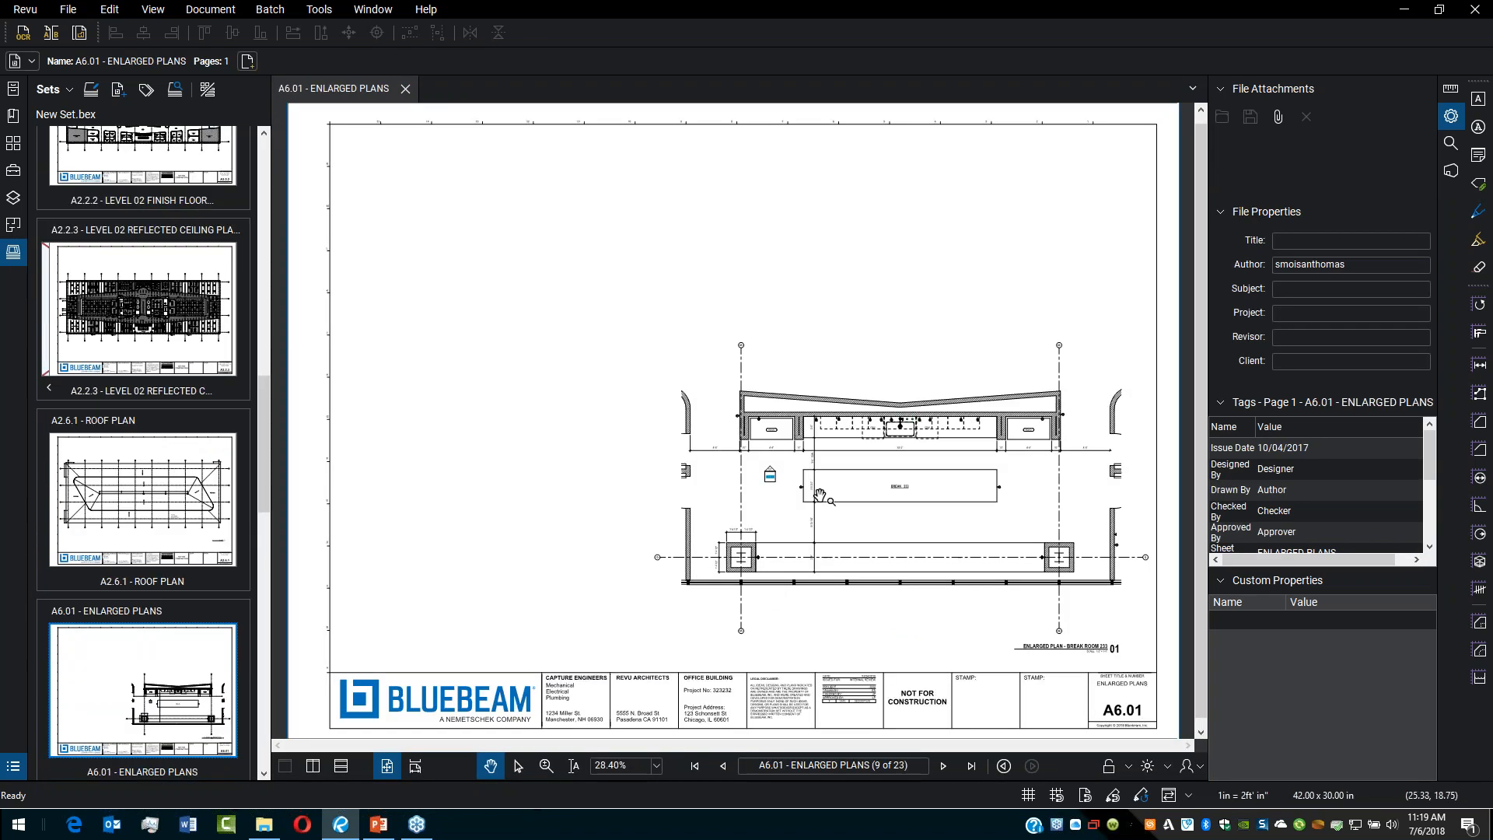
Step: Zoom into the enlarged plan and follow the A7.01 elevation tag link to the interior elevations sheet
{"action": "scroll", "coordinate": [775, 478], "scroll_direction": "up", "scroll_amount": 5}
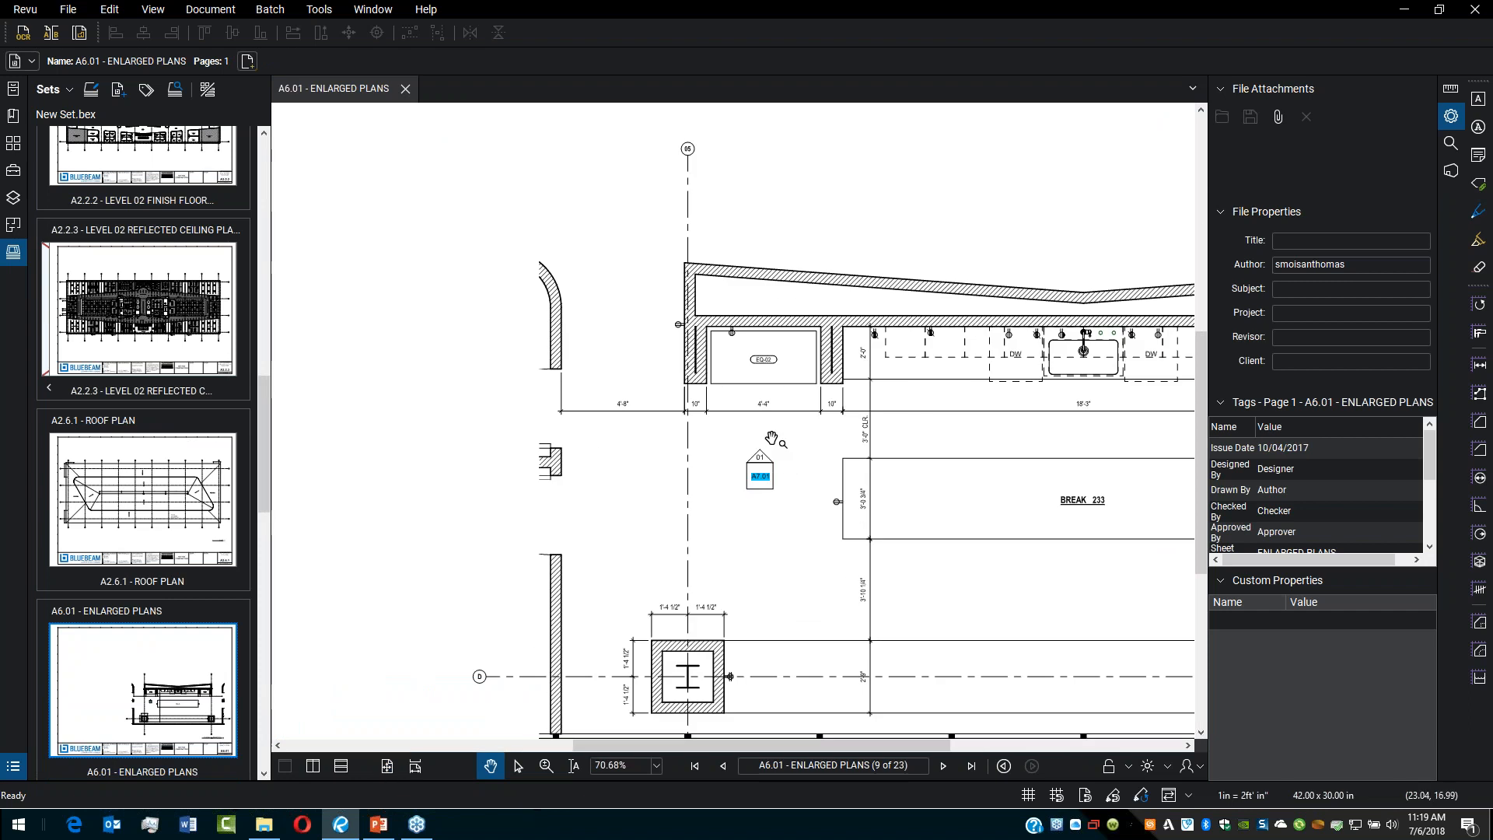
{"action": "scroll", "coordinate": [774, 435], "scroll_direction": "up", "scroll_amount": 3}
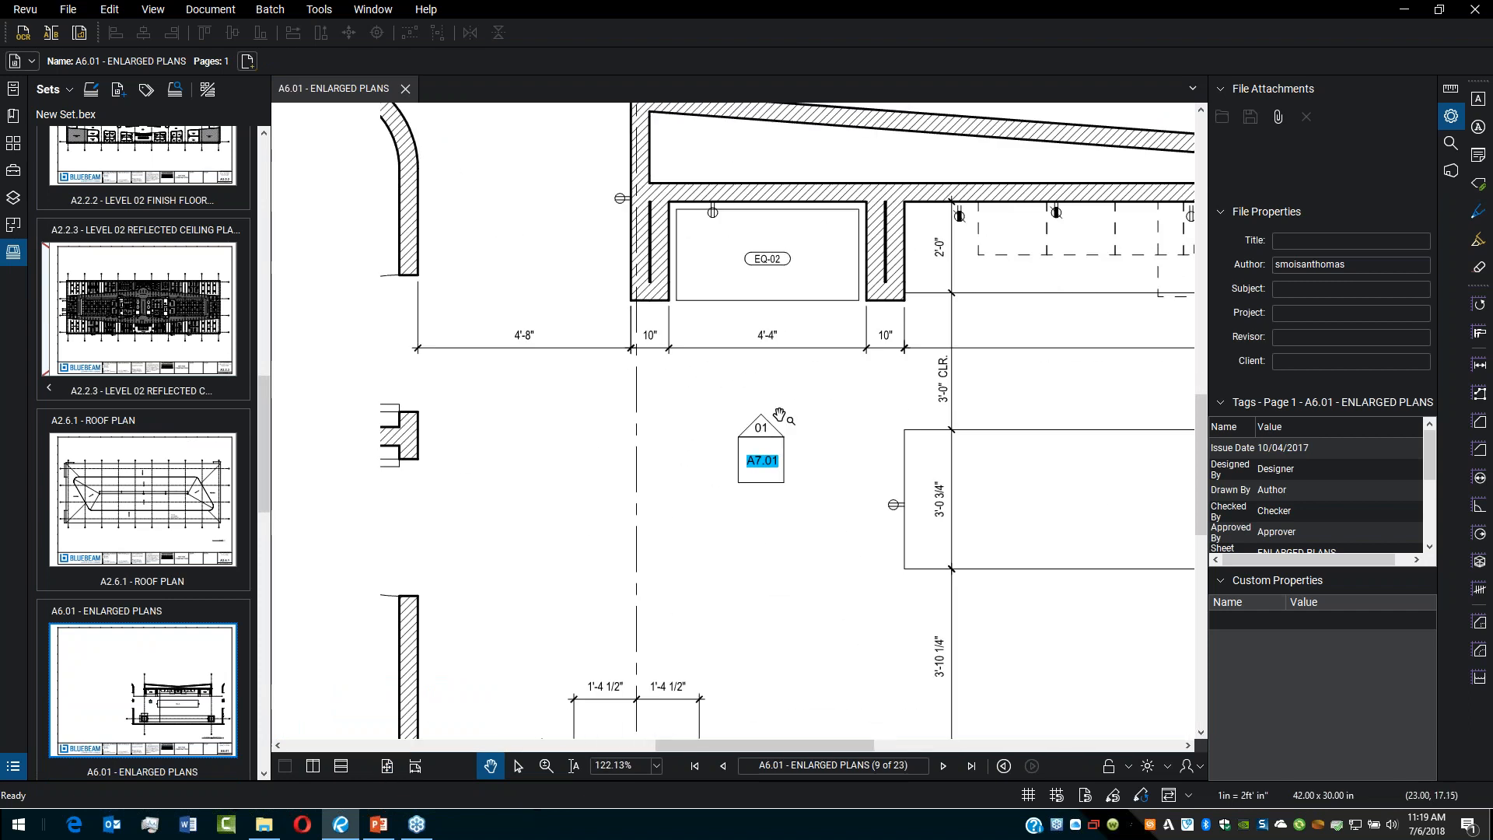
{"action": "scroll", "coordinate": [778, 480], "scroll_direction": "down", "scroll_amount": 3}
{"action": "left_click", "coordinate": [770, 470]}
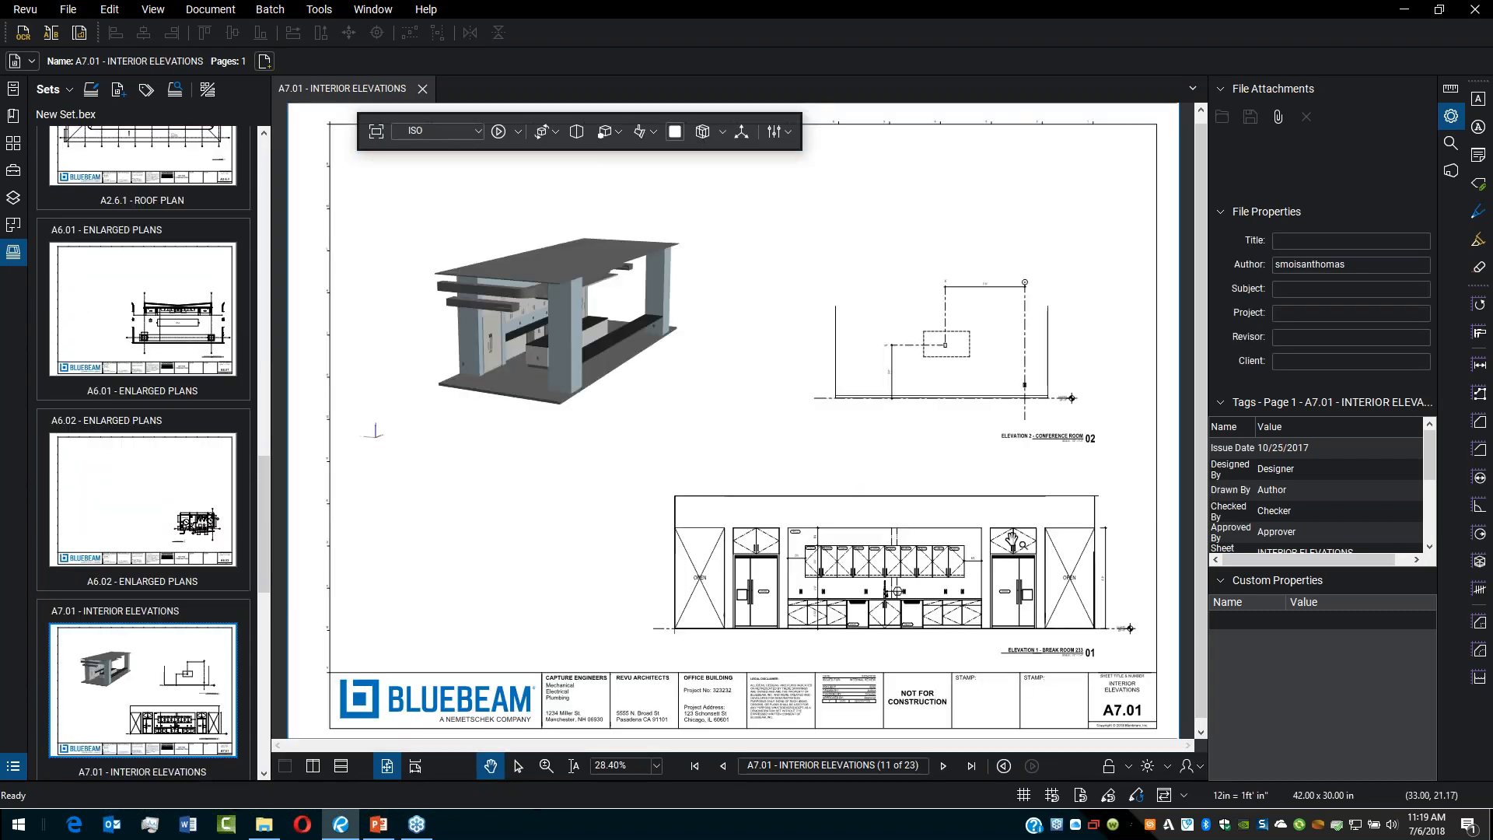
Step: Orbit the 3D model on the interior elevations sheet
{"action": "left_click", "coordinate": [627, 315]}
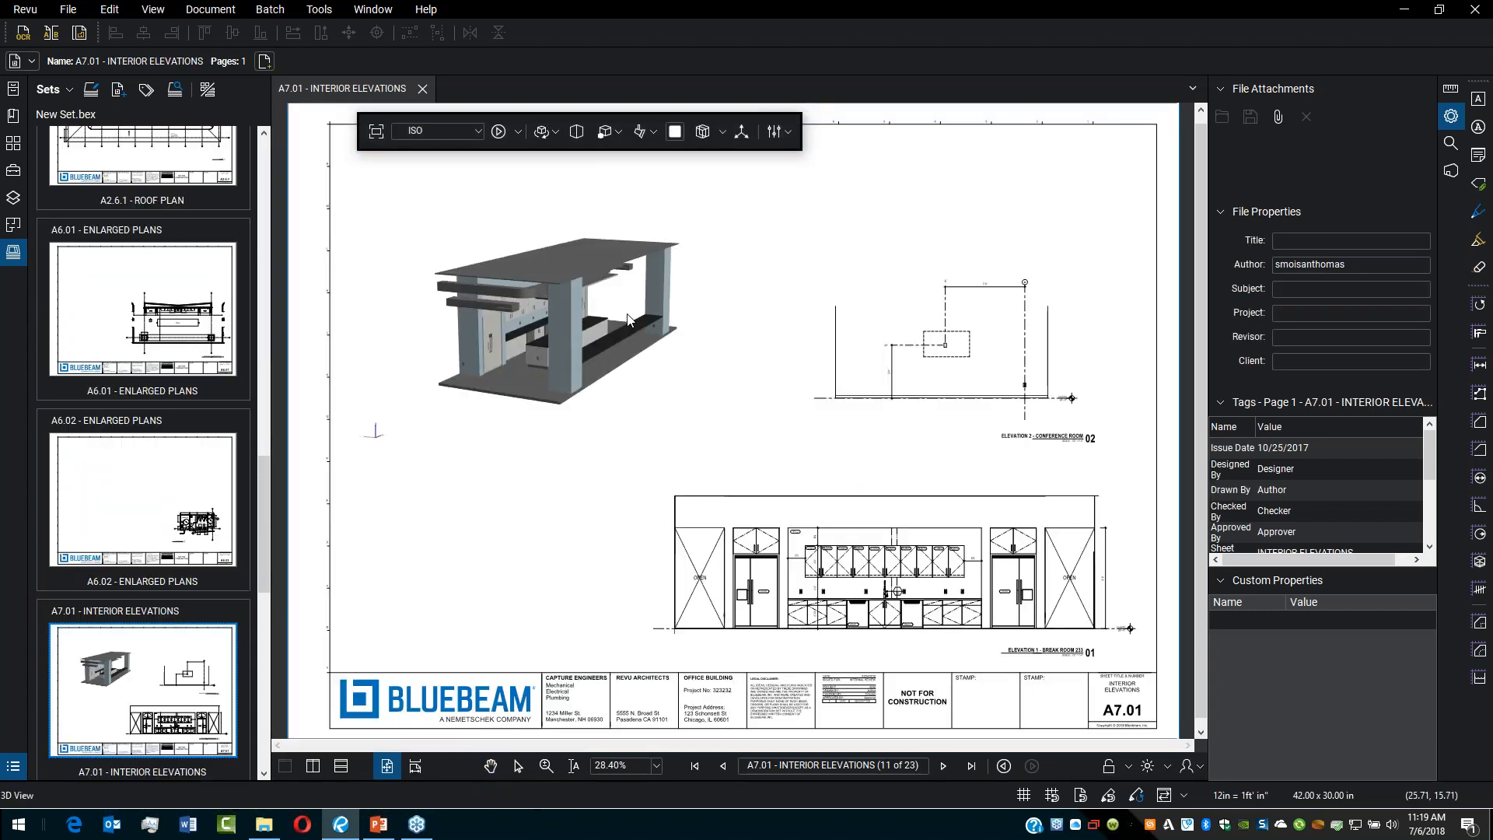
{"action": "mouse_move", "coordinate": [661, 335]}
{"action": "left_mouse_down"}
{"action": "mouse_move", "coordinate": [501, 327]}
{"action": "mouse_move", "coordinate": [591, 346]}
{"action": "left_mouse_up"}
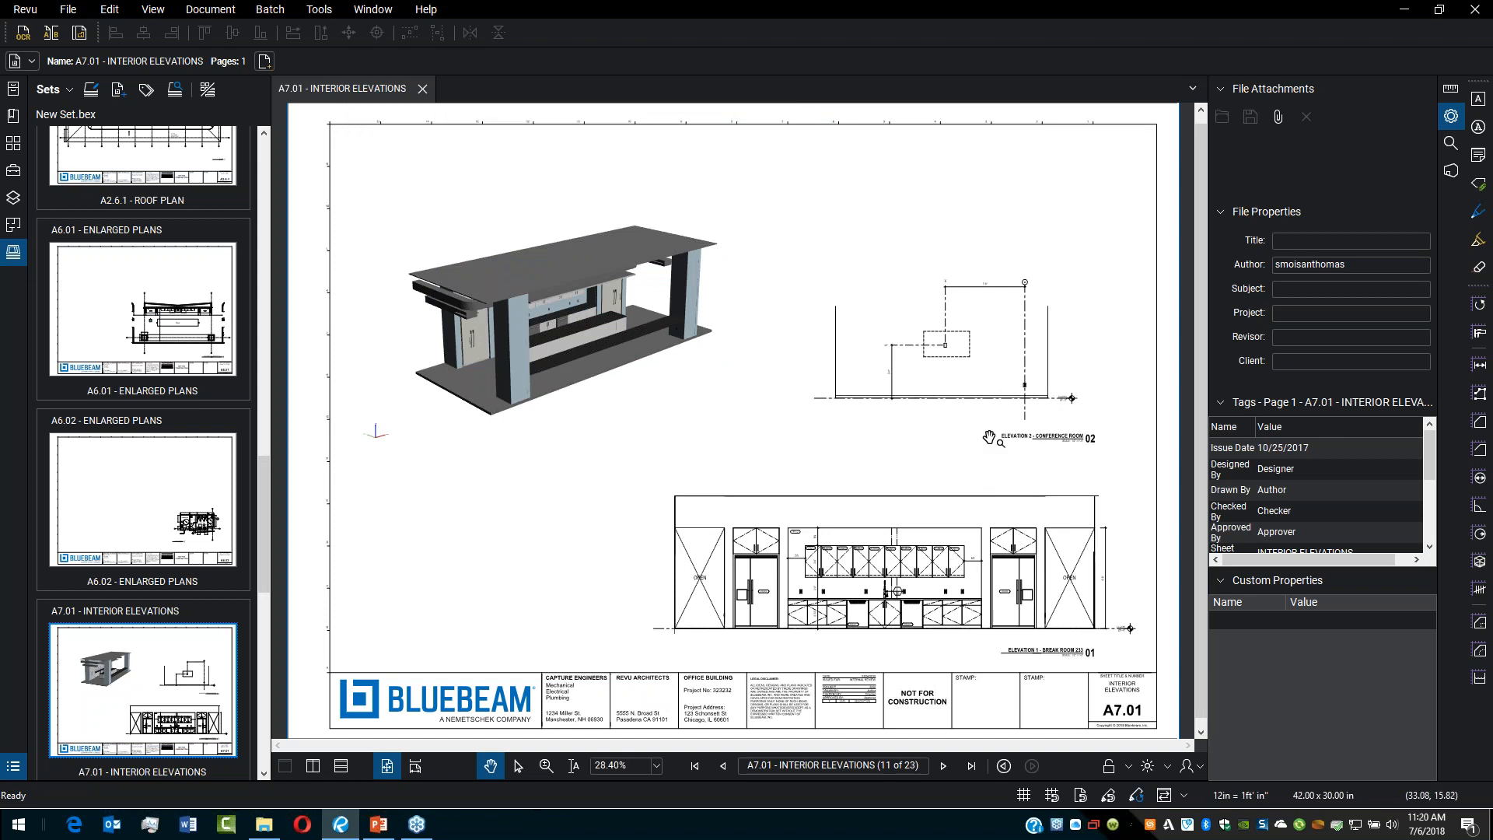
{"action": "left_click", "coordinate": [683, 324]}
{"action": "left_click_drag", "start_coordinate": [684, 324], "coordinate": [623, 320]}
{"action": "key", "text": "Escape"}
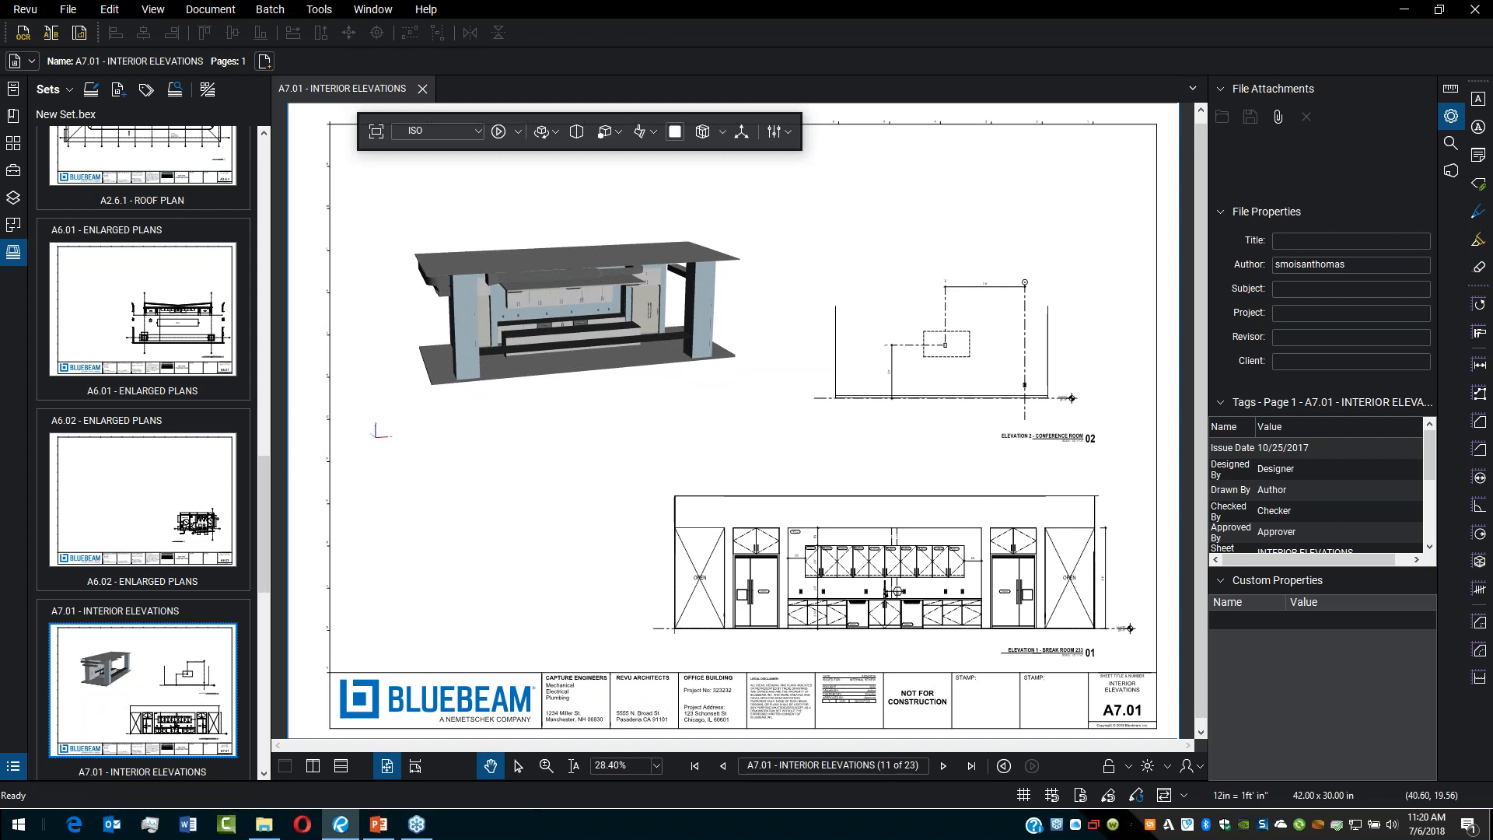
{"action": "left_click", "coordinate": [566, 354]}
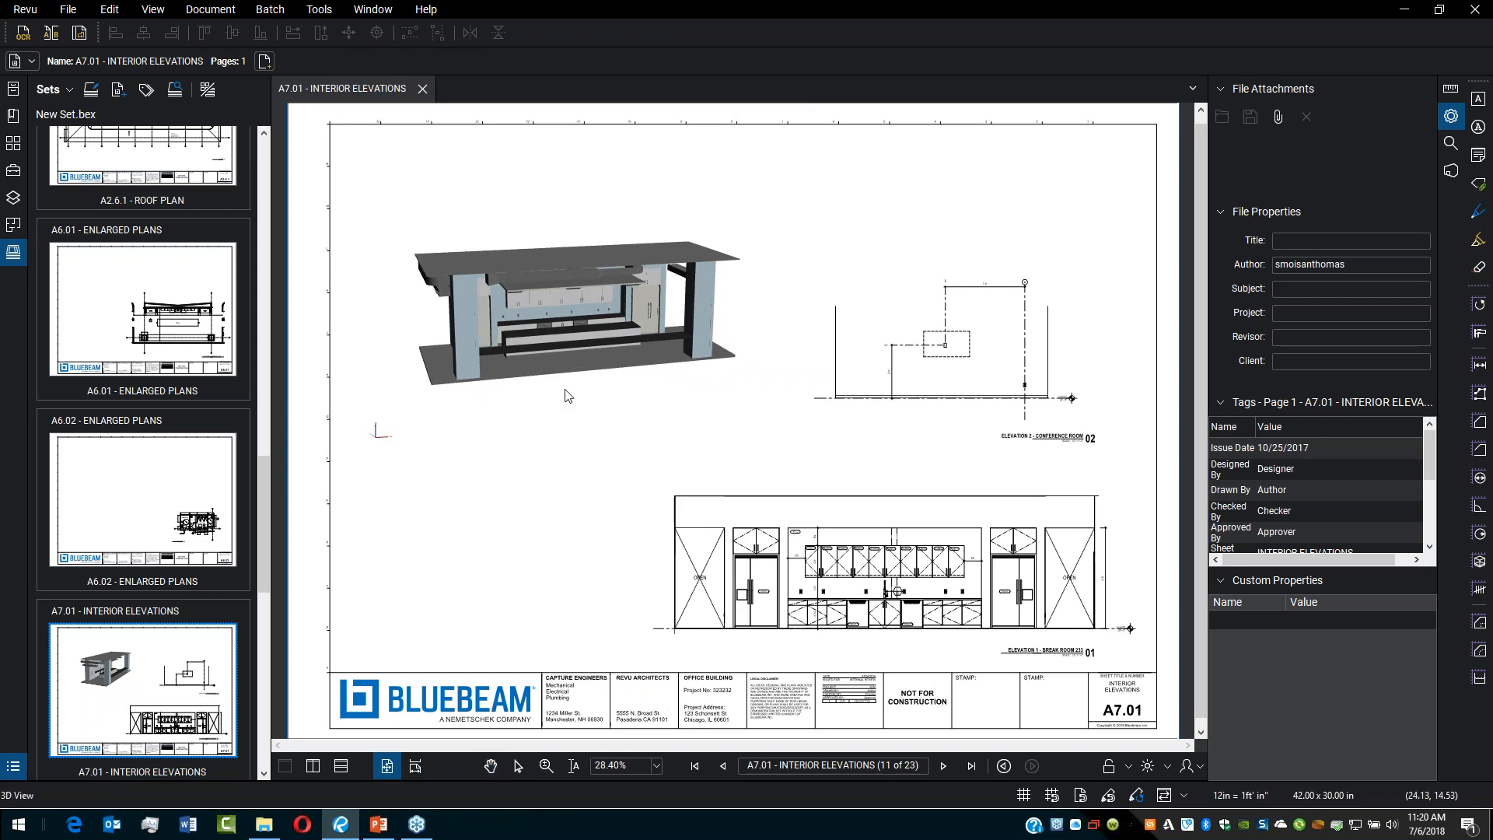
{"action": "left_click_drag", "start_coordinate": [566, 355], "coordinate": [614, 373]}
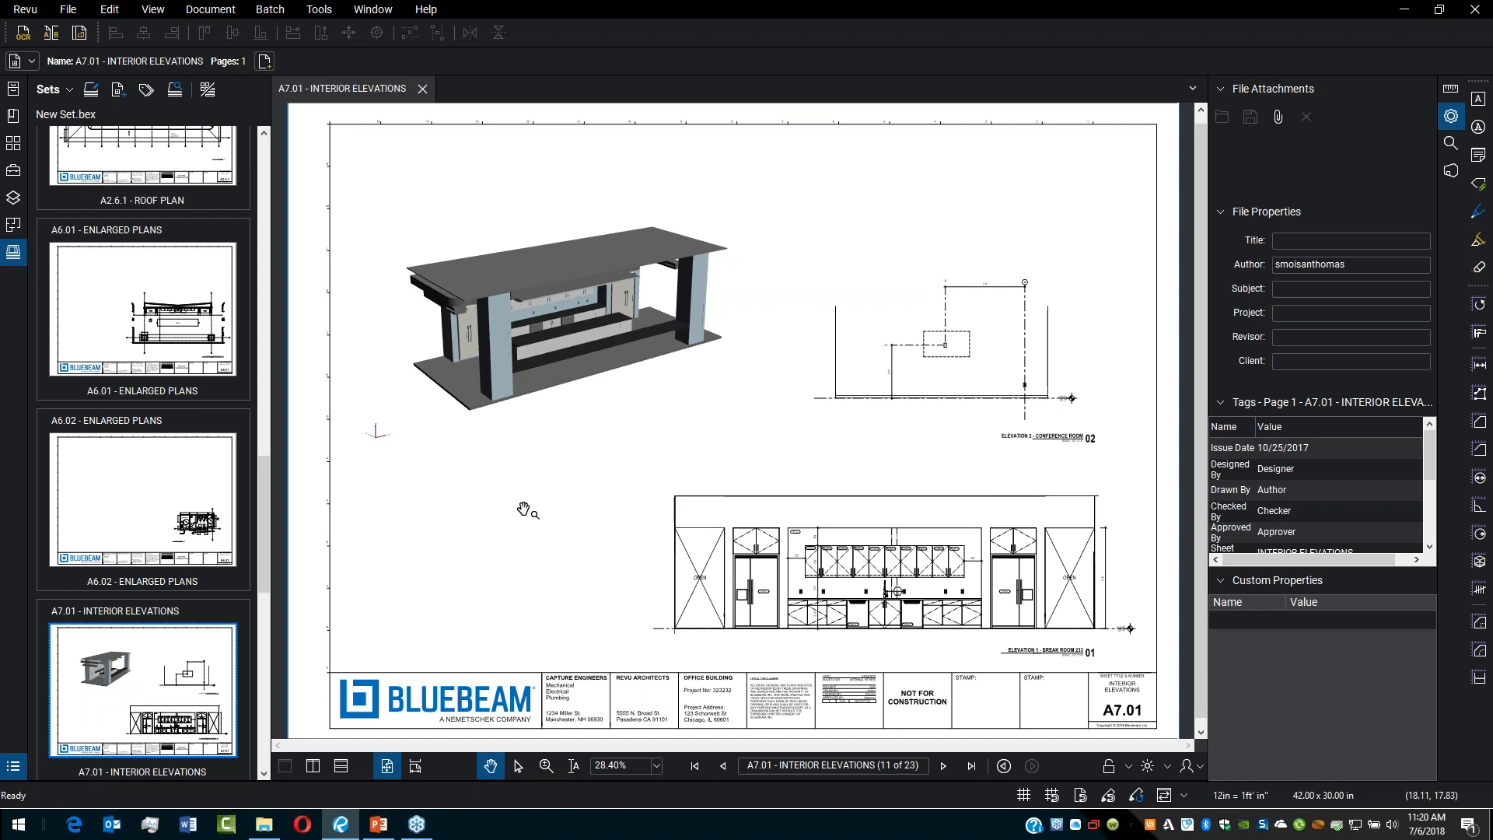
Step: Start a new set without saving changes to New Set.bex, then cancel the new set dialog
{"action": "left_click", "coordinate": [67, 91]}
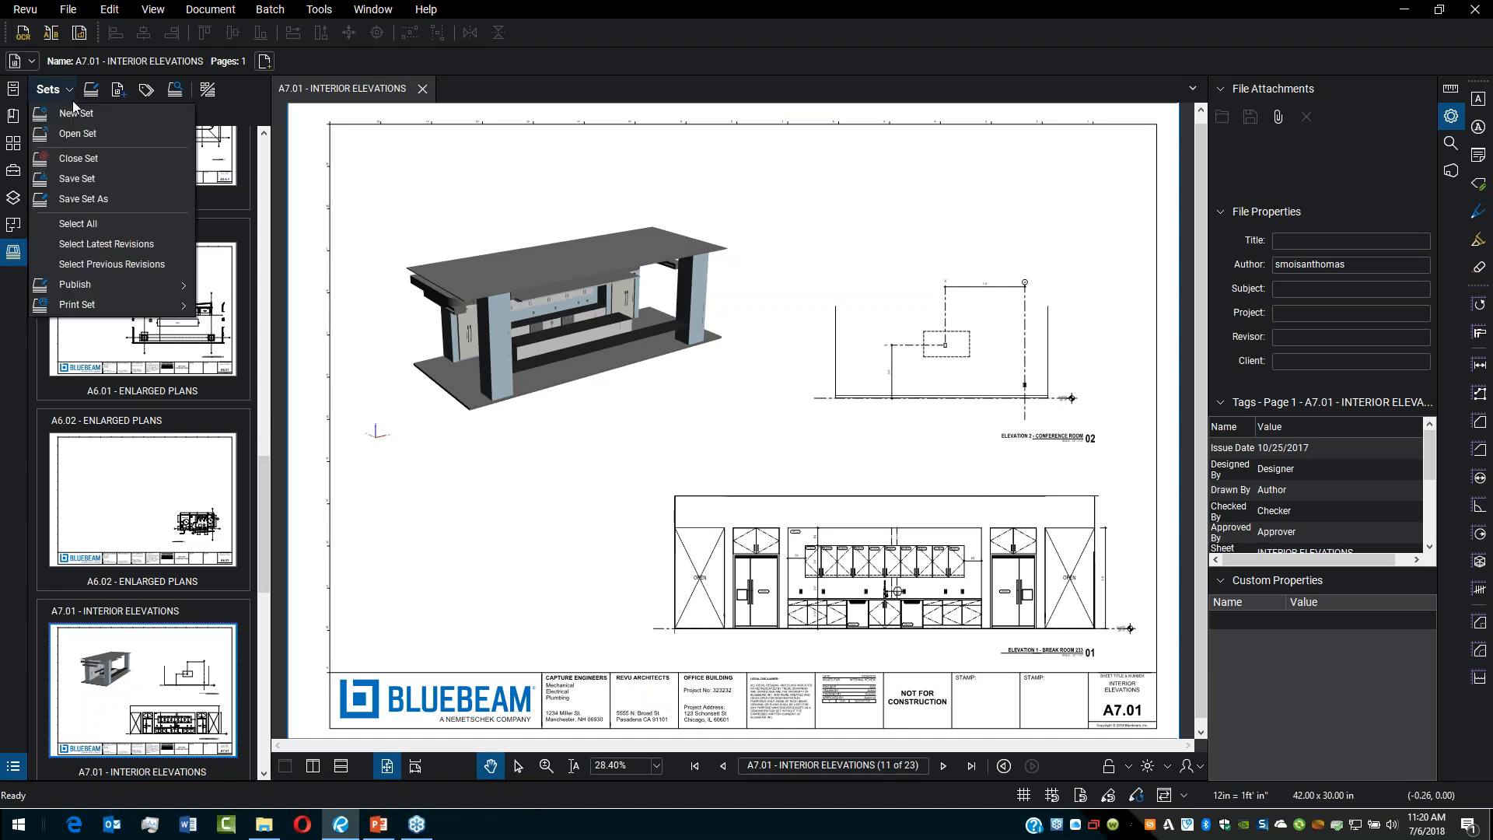
{"action": "left_click", "coordinate": [78, 114]}
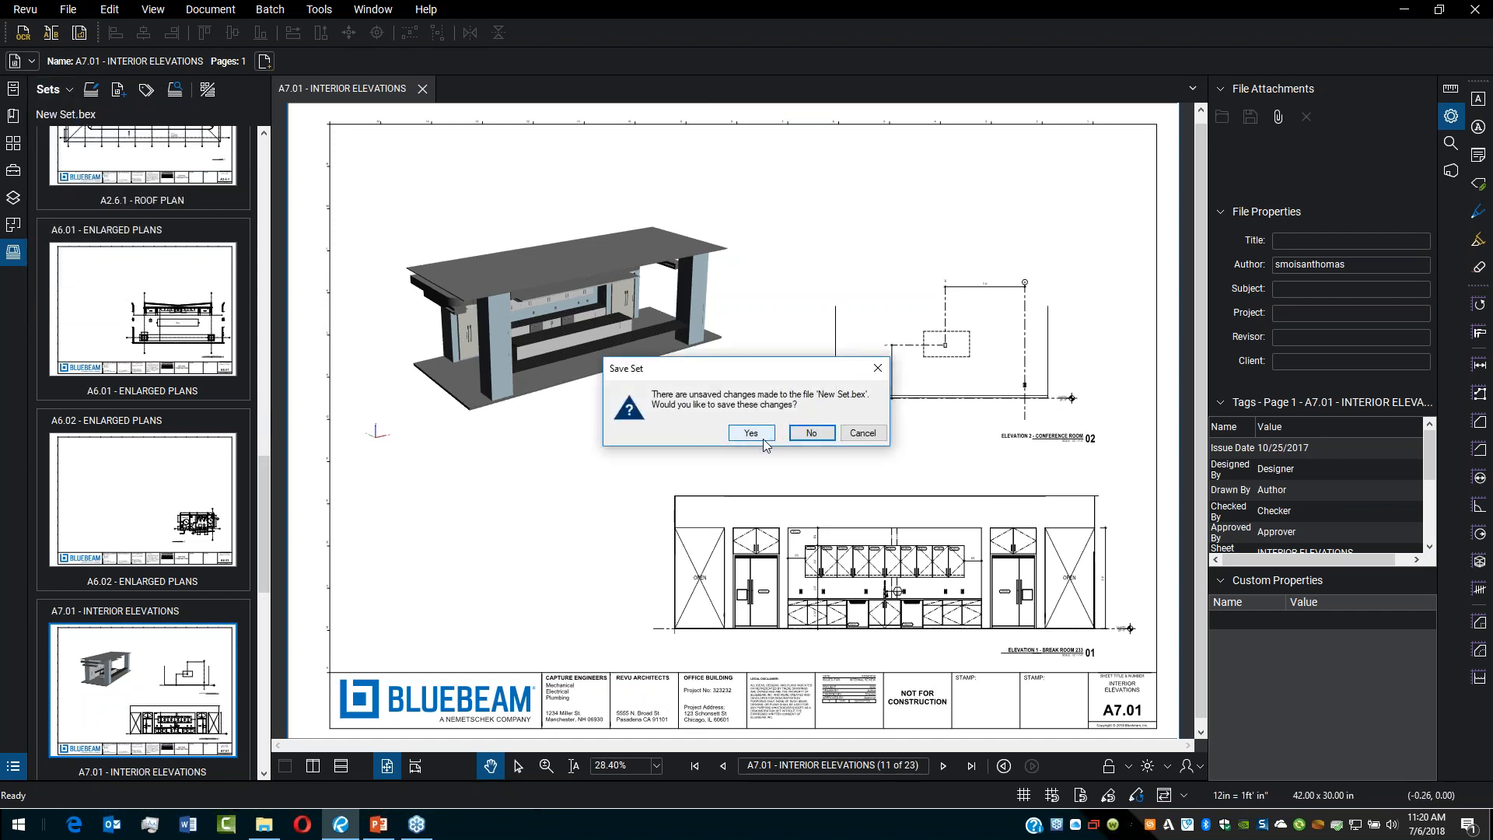
{"action": "left_click", "coordinate": [809, 433]}
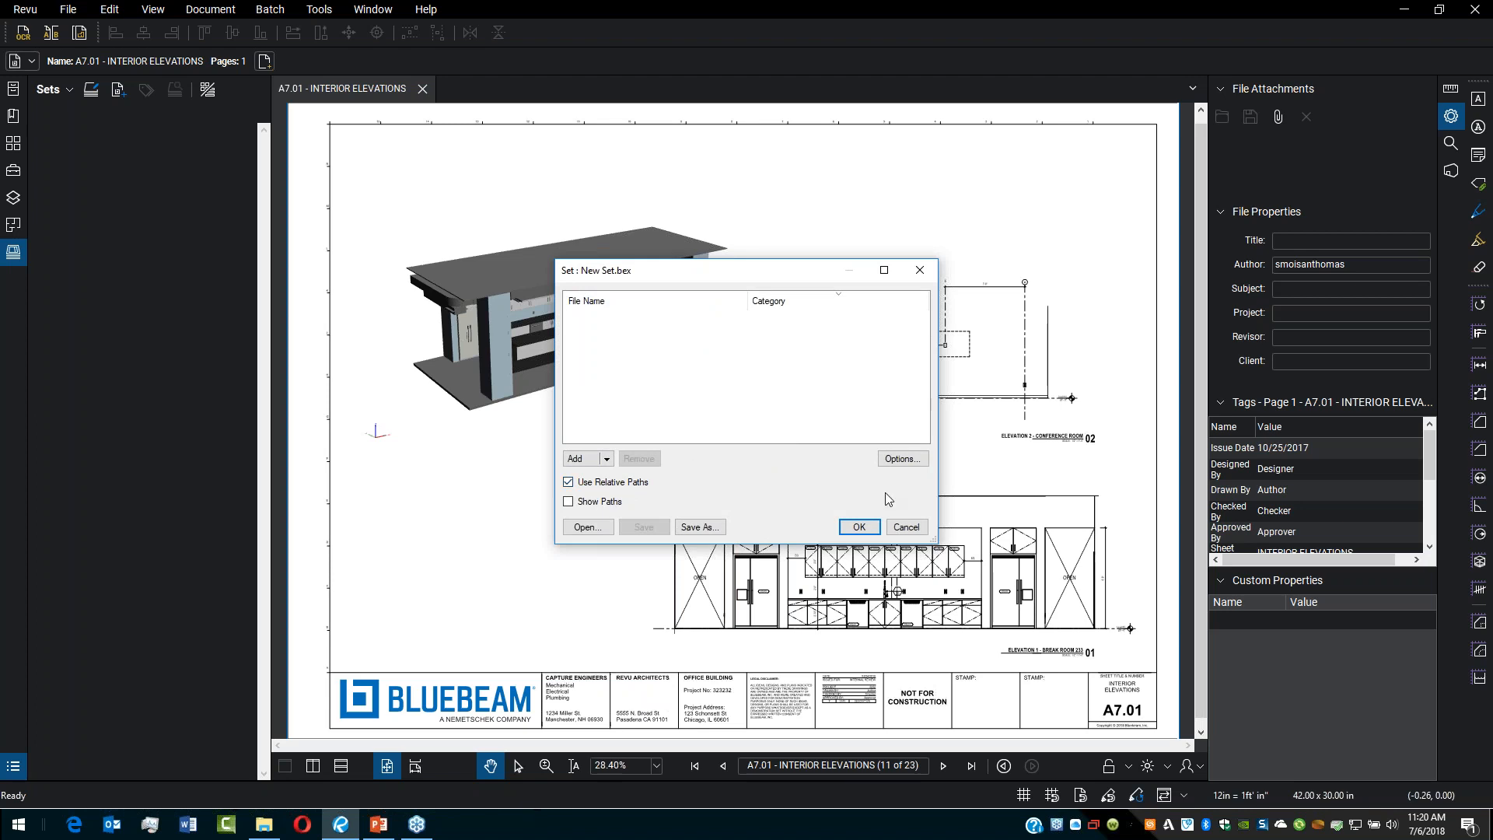
{"action": "left_click", "coordinate": [906, 527]}
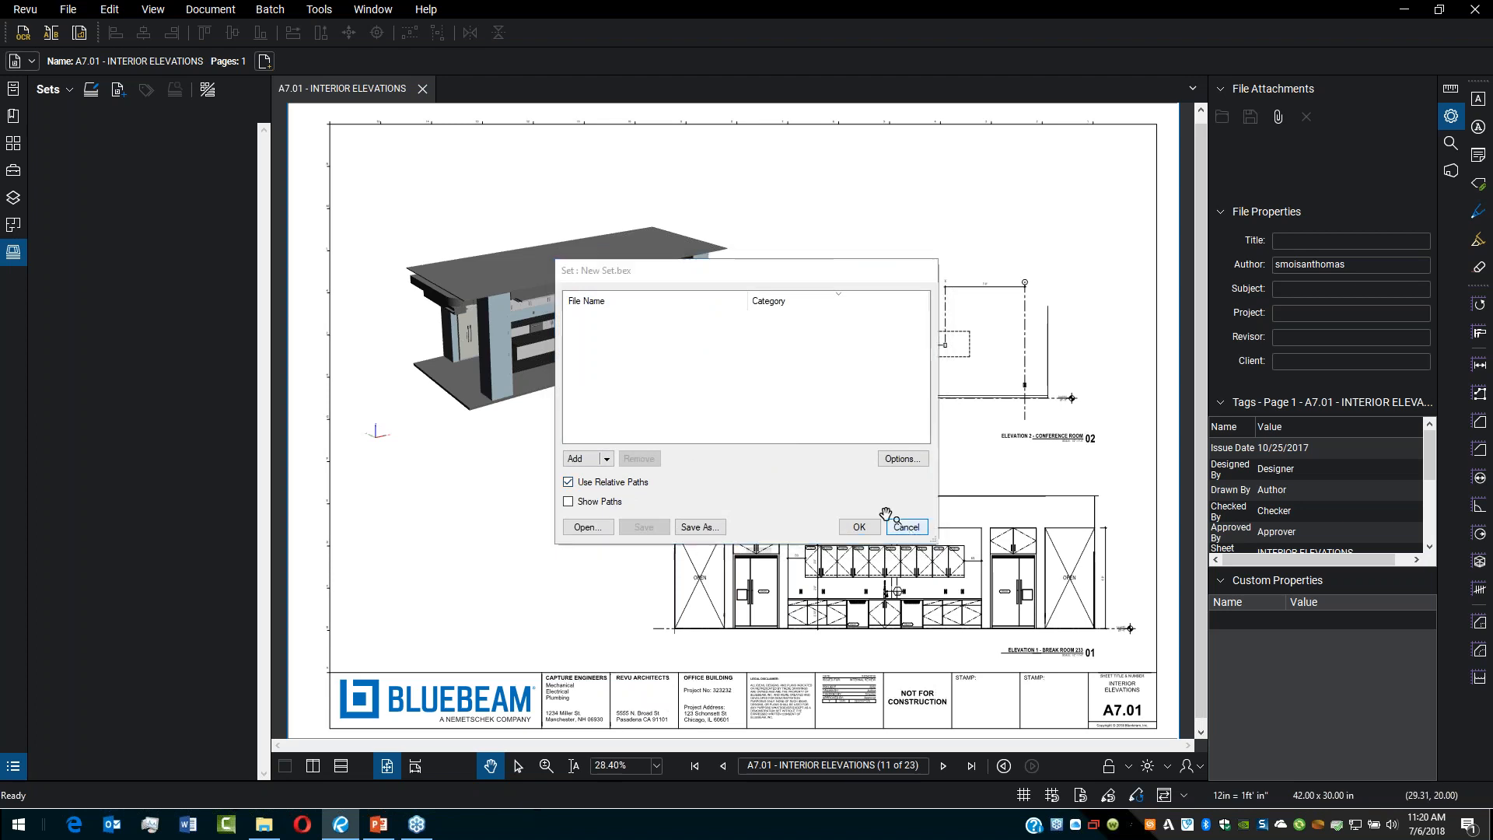
Step: Open the Plan_Set.bex set from the Plan_Set folder
{"action": "left_click", "coordinate": [50, 91]}
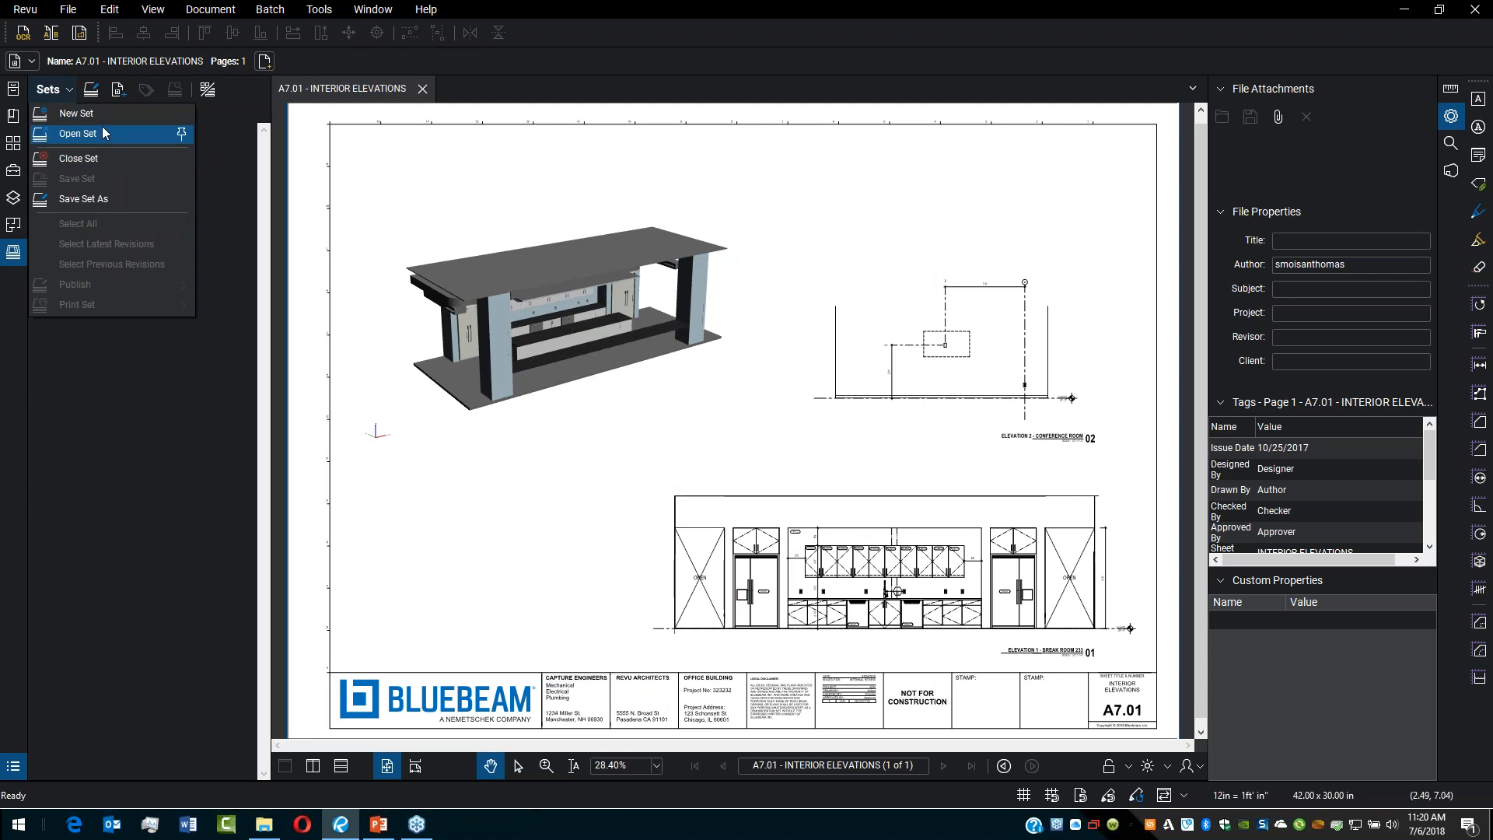
{"action": "left_click", "coordinate": [101, 129]}
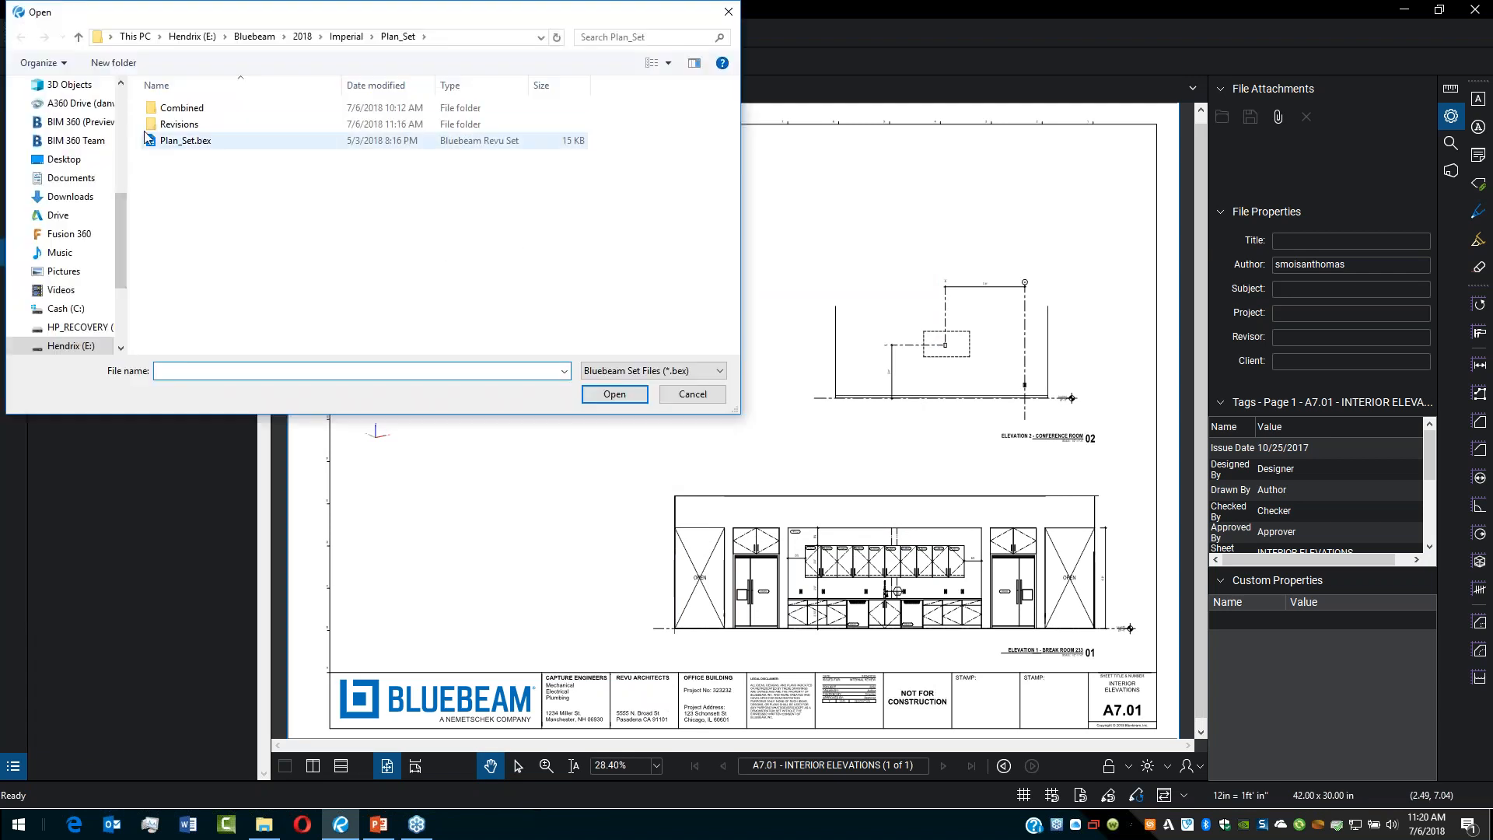
{"action": "left_click", "coordinate": [194, 145]}
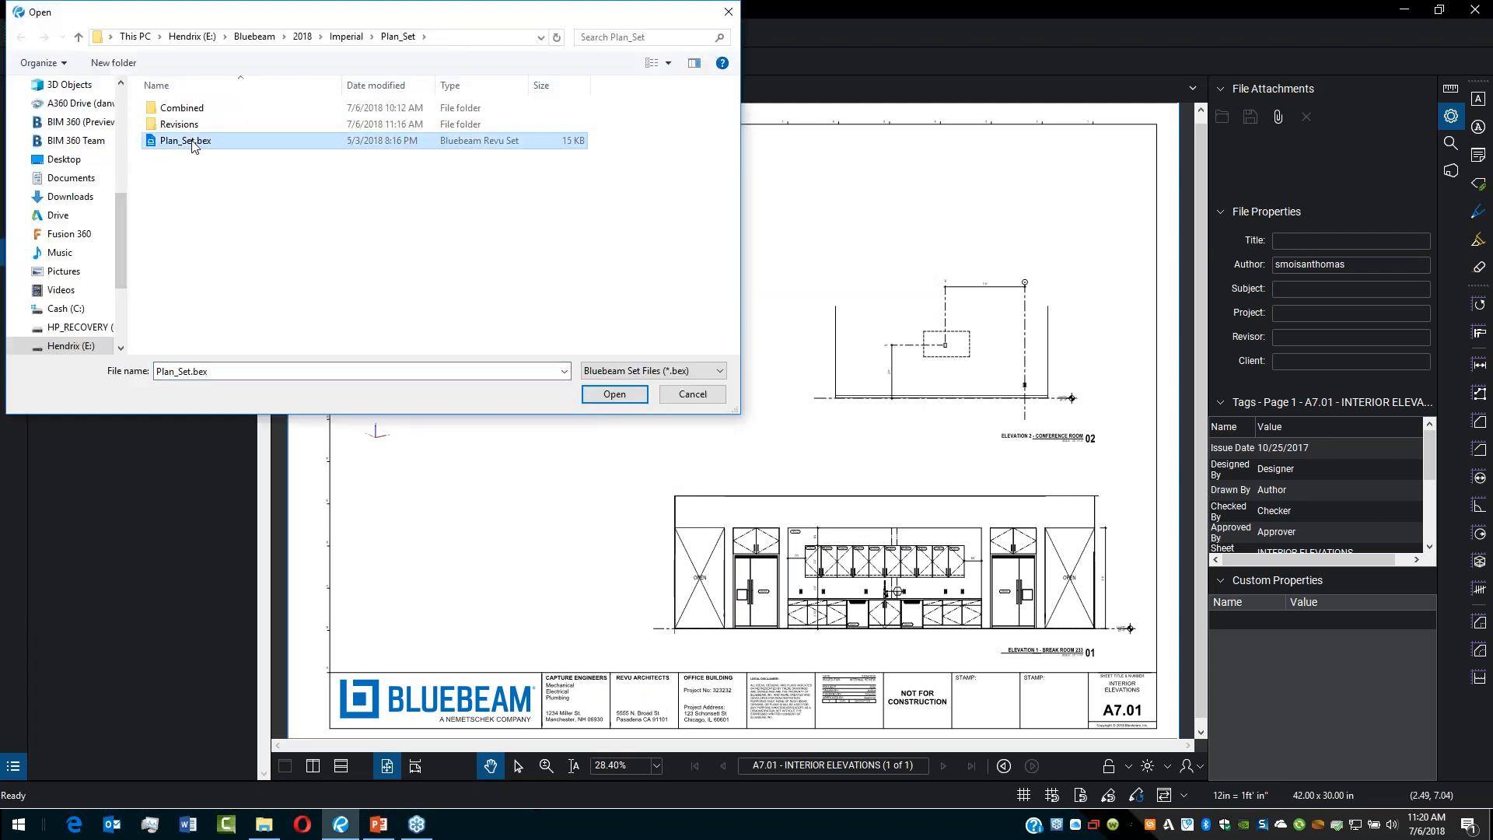
{"action": "left_click", "coordinate": [615, 393]}
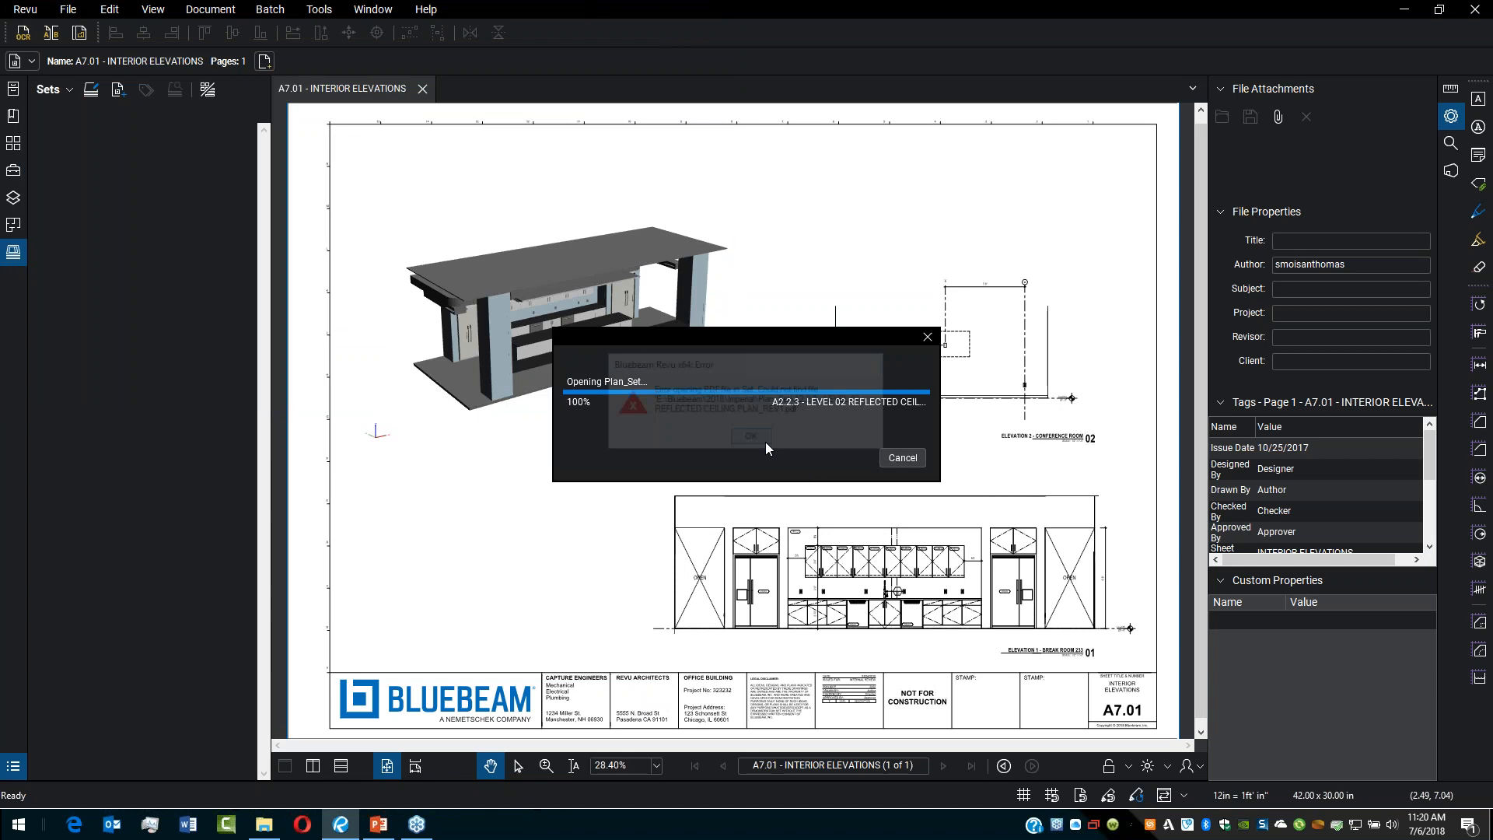
{"action": "left_click", "coordinate": [753, 444]}
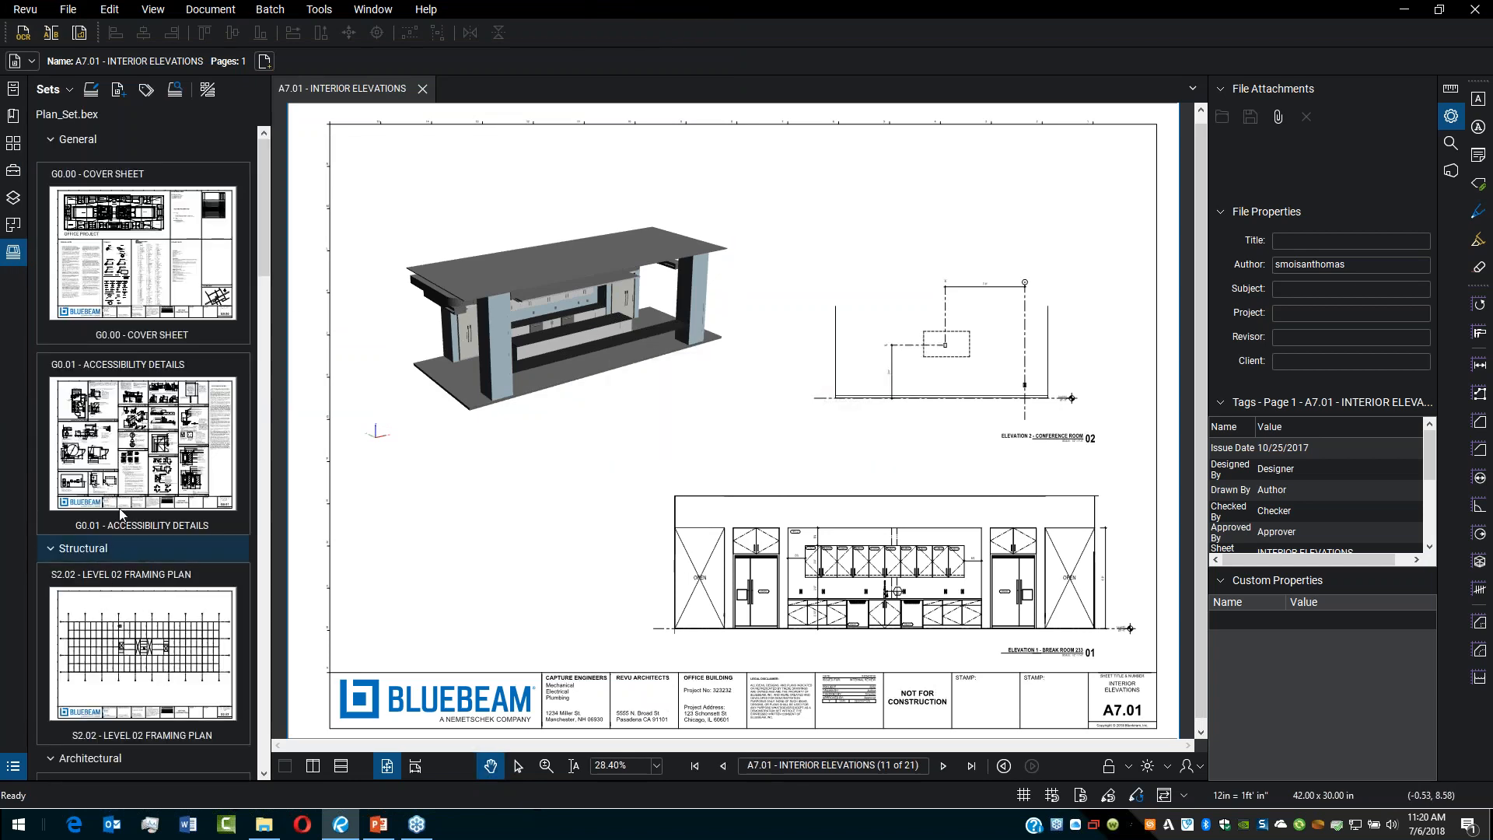
Step: Collapse and expand the set's discipline categories to browse its sheets
{"action": "left_click", "coordinate": [121, 548]}
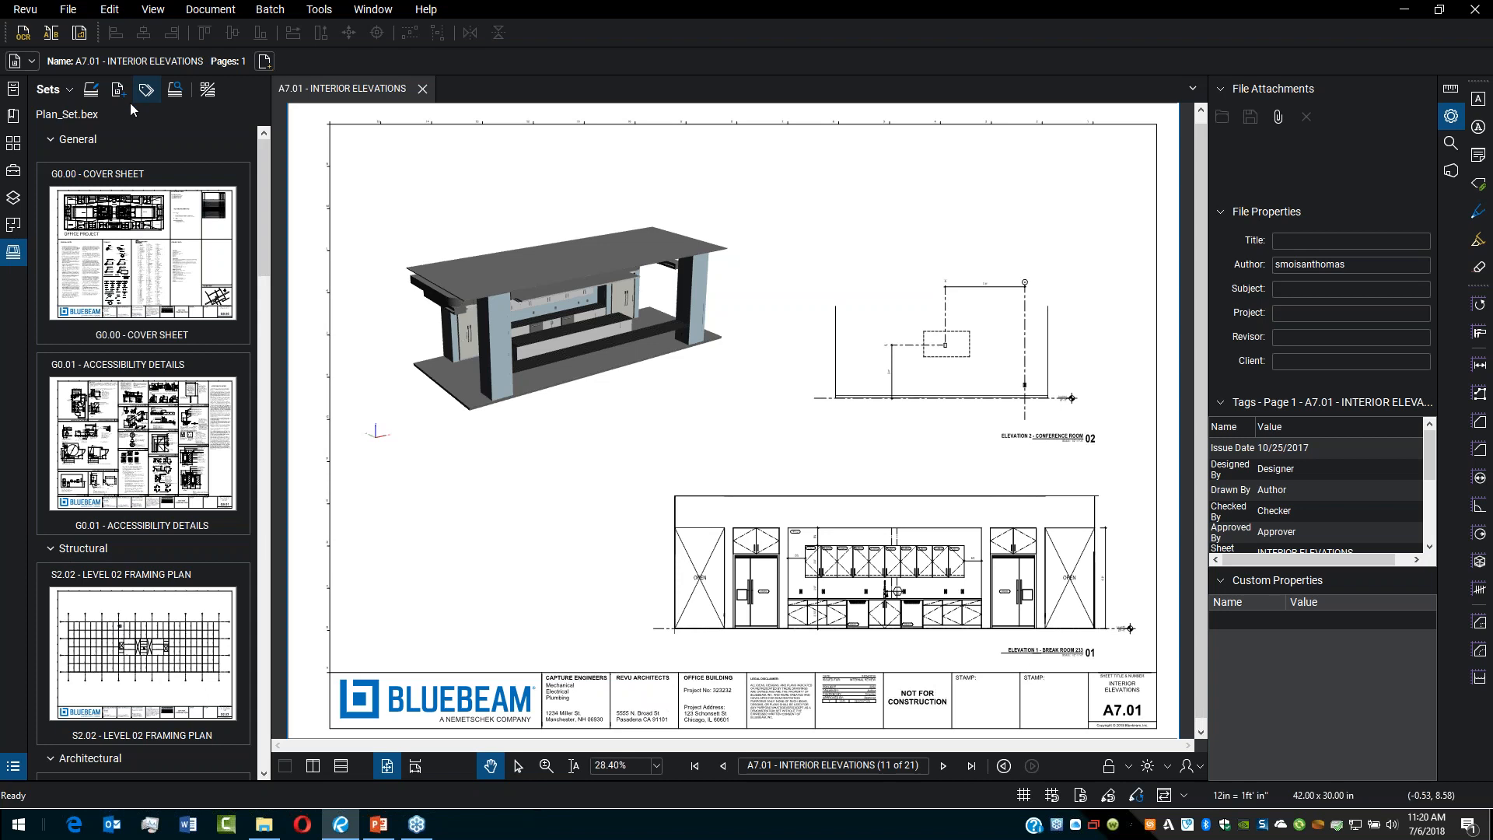
{"action": "left_click", "coordinate": [116, 139]}
{"action": "left_click", "coordinate": [117, 168]}
{"action": "left_click", "coordinate": [124, 197]}
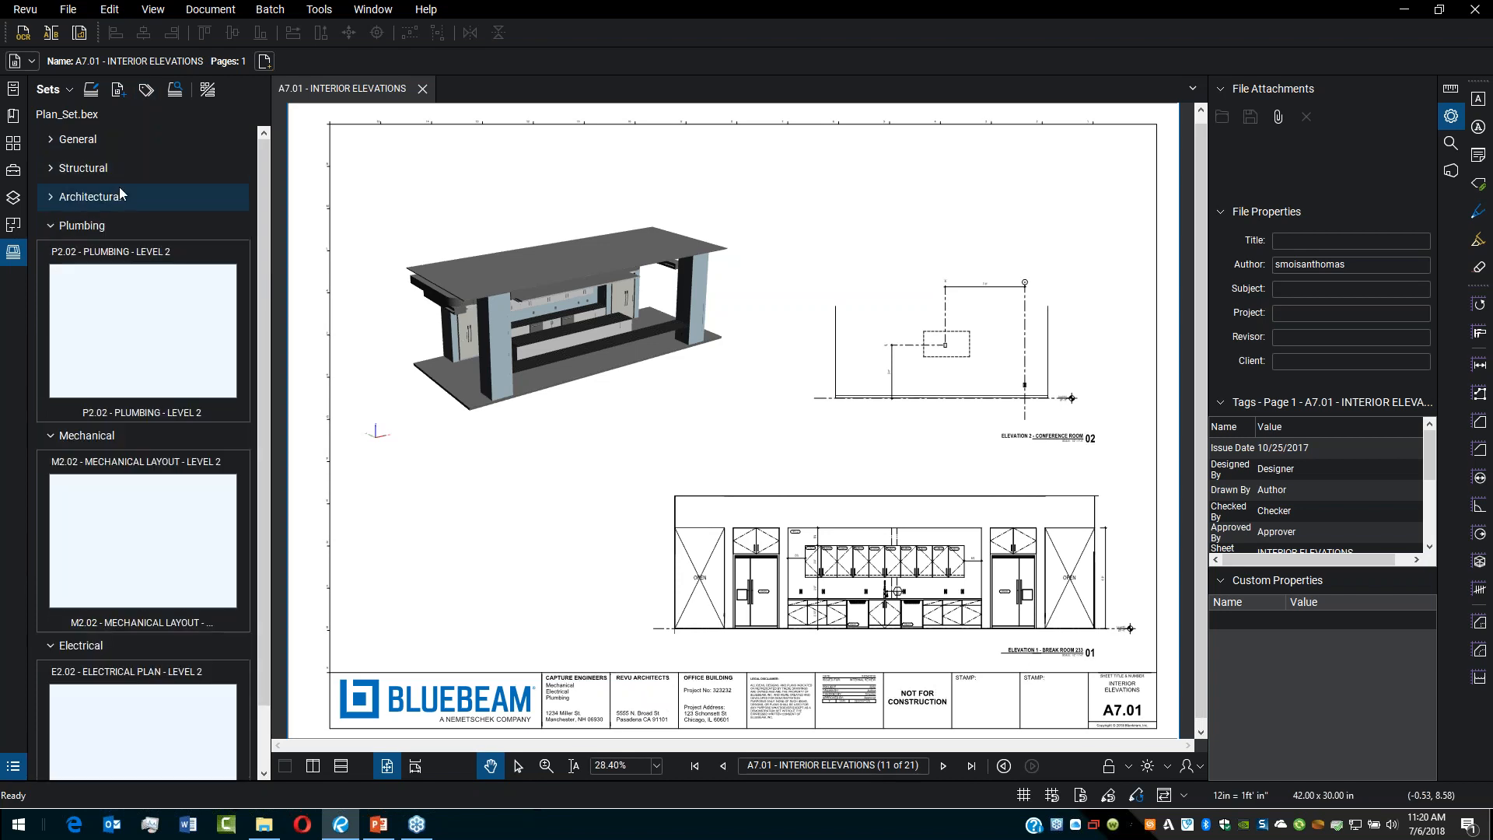
{"action": "left_click", "coordinate": [125, 197]}
{"action": "scroll", "coordinate": [122, 480], "scroll_direction": "down", "scroll_amount": 5}
{"action": "scroll", "coordinate": [183, 455], "scroll_direction": "up", "scroll_amount": 5}
{"action": "scroll", "coordinate": [171, 521], "scroll_direction": "down", "scroll_amount": 20}
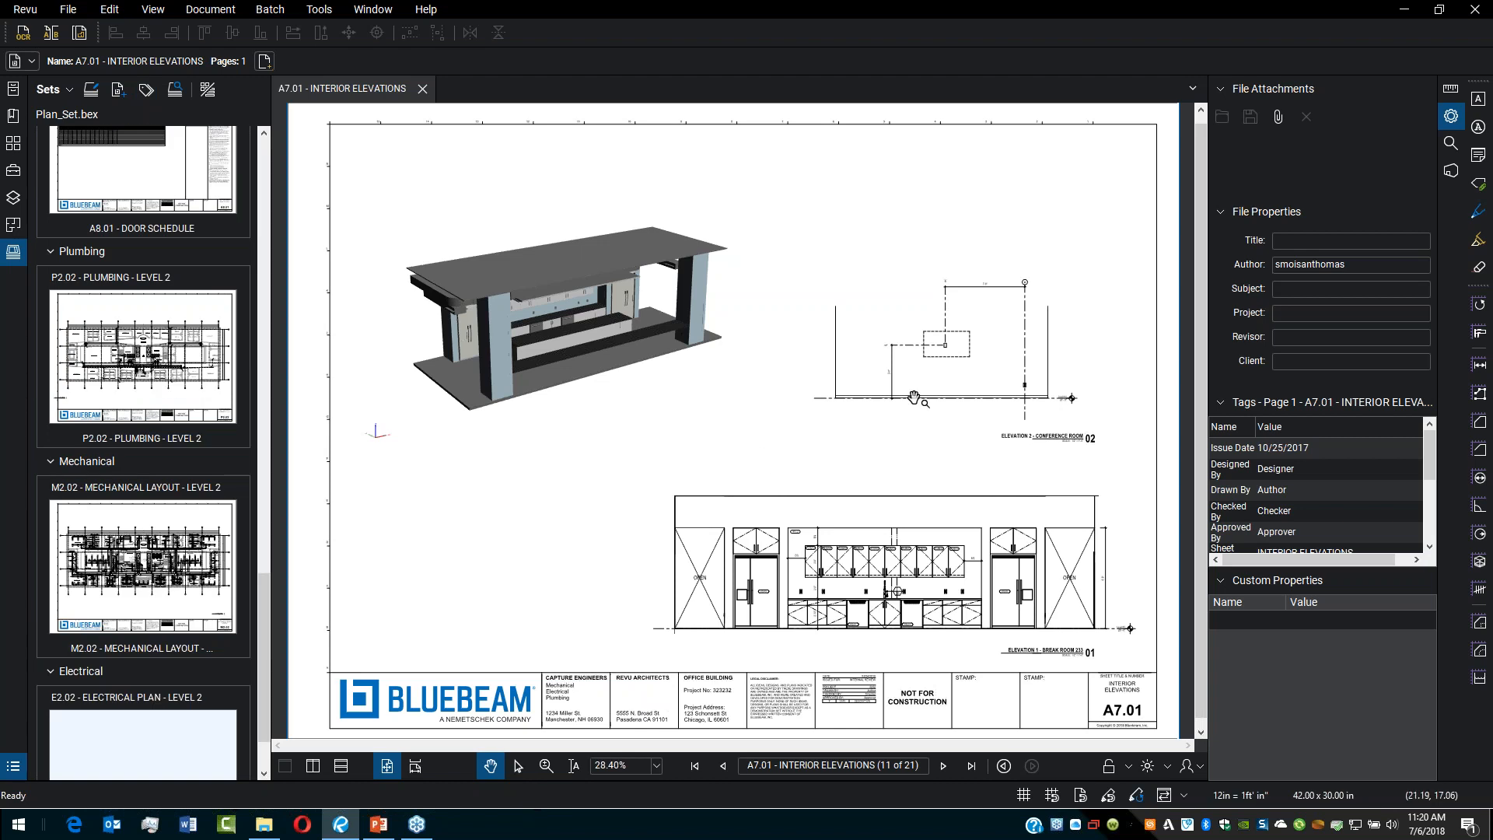
Step: Switch to PowerPoint
{"action": "left_click", "coordinate": [378, 824]}
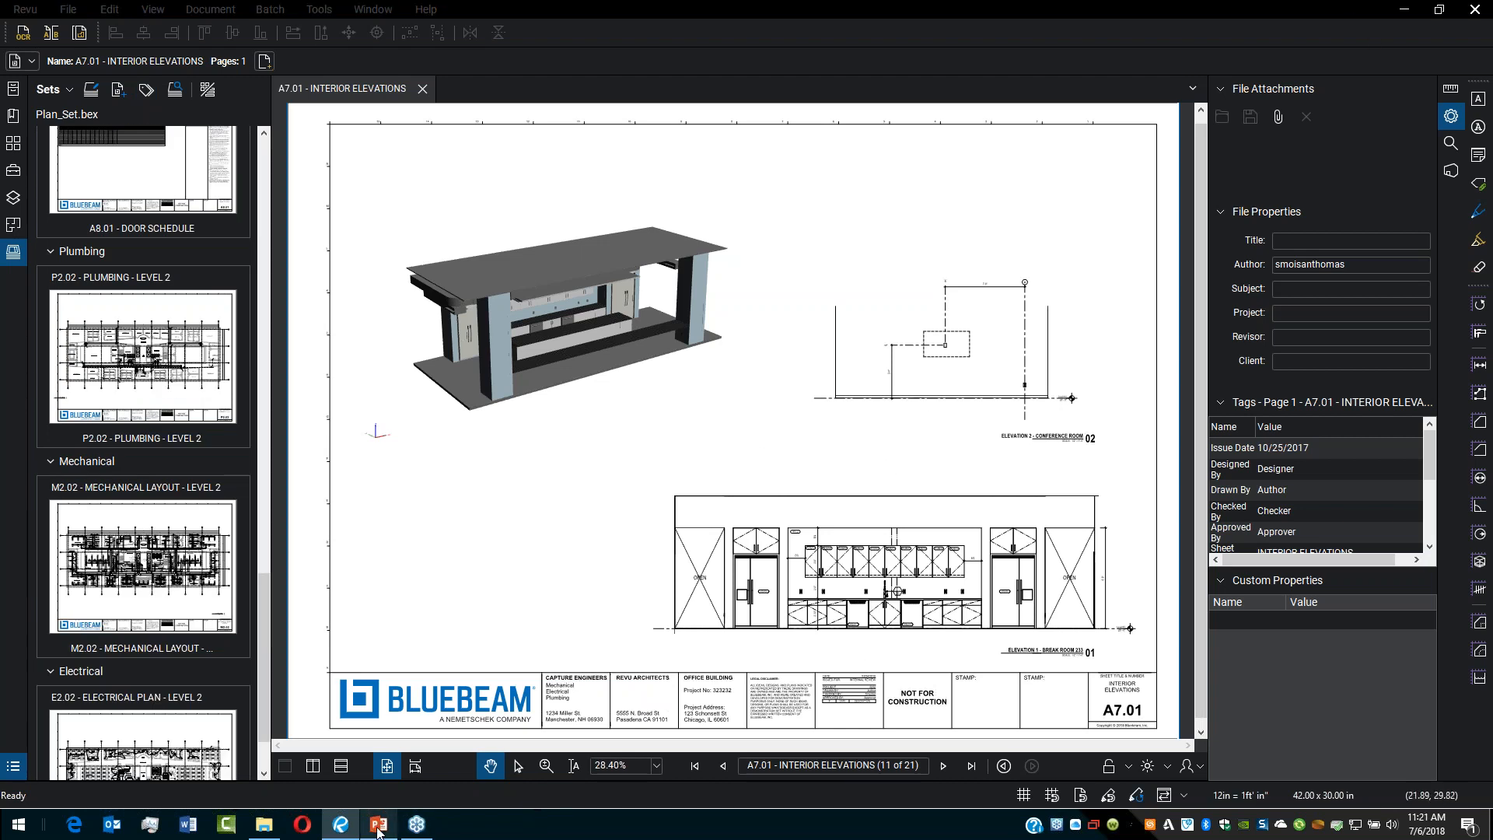